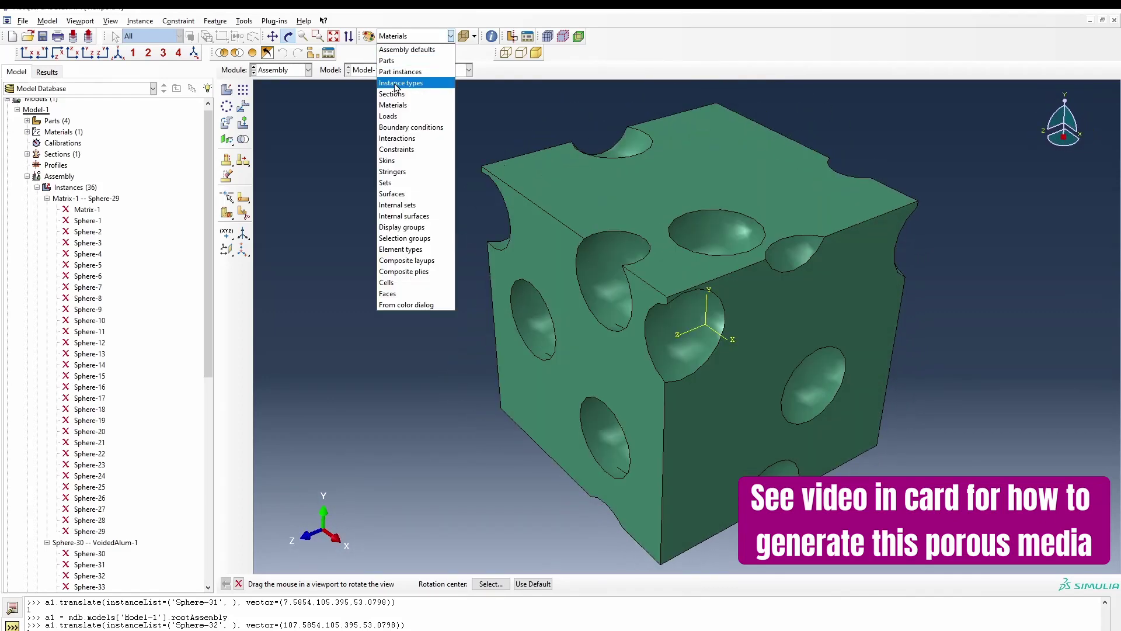
Colour-code the VoidedAlum cube by surfaces and rotate it slightly.
{"action": "left_click", "coordinate": [391, 193]}
{"action": "left_click_drag", "start_coordinate": [623, 314], "coordinate": [566, 298]}
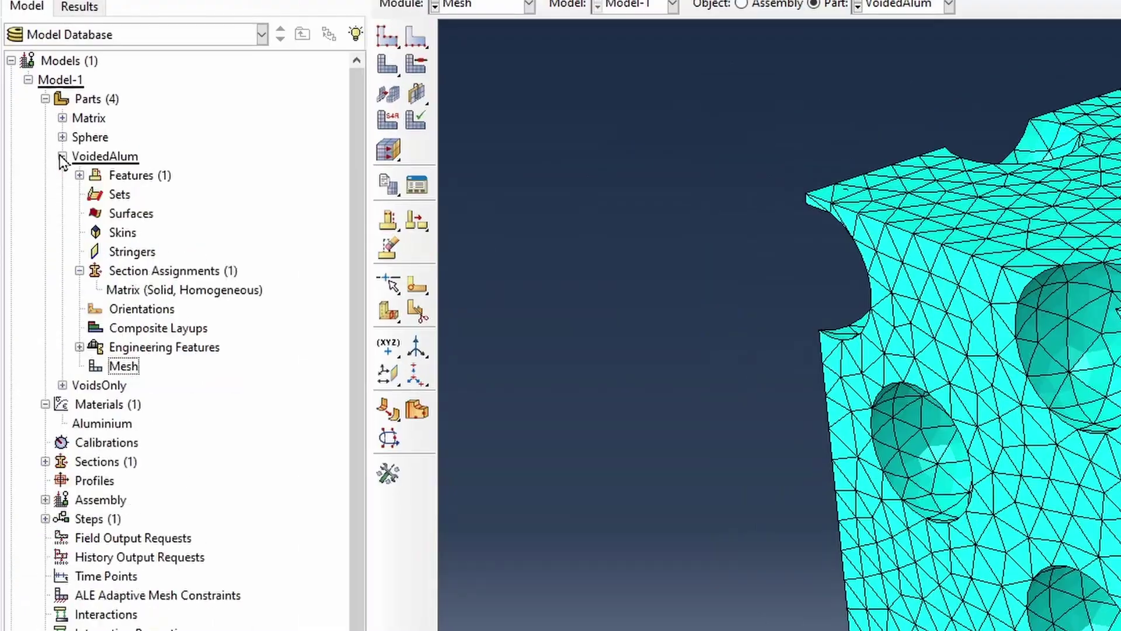
Create face set XFrontSet from the cube's right face.
{"action": "double_click", "coordinate": [119, 194]}
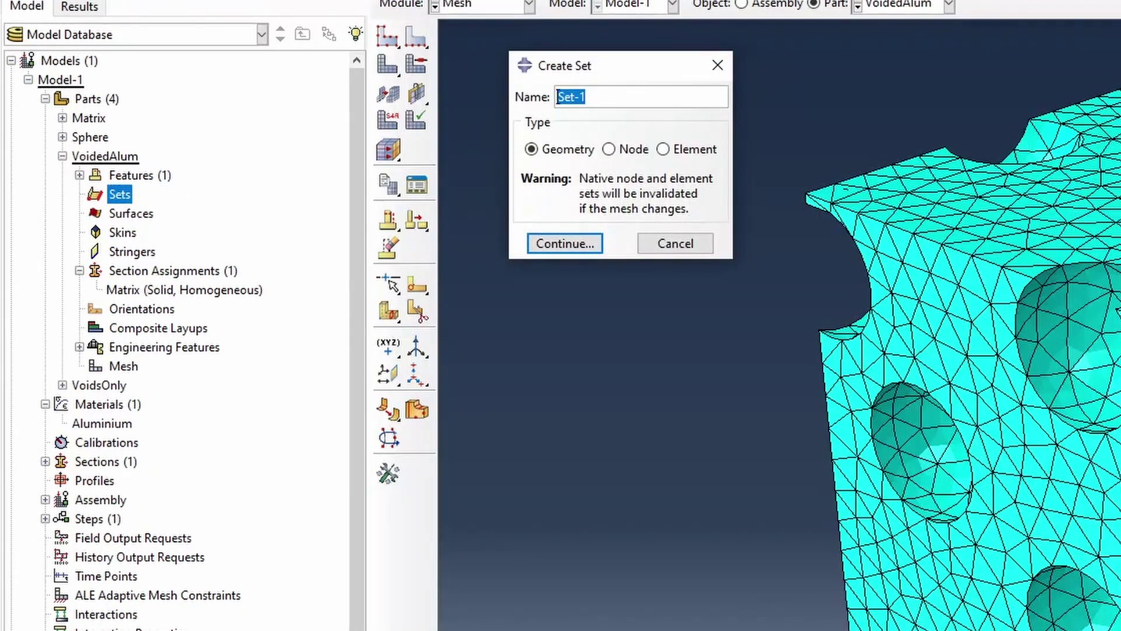
{"action": "type", "text": "XFrontSe"}
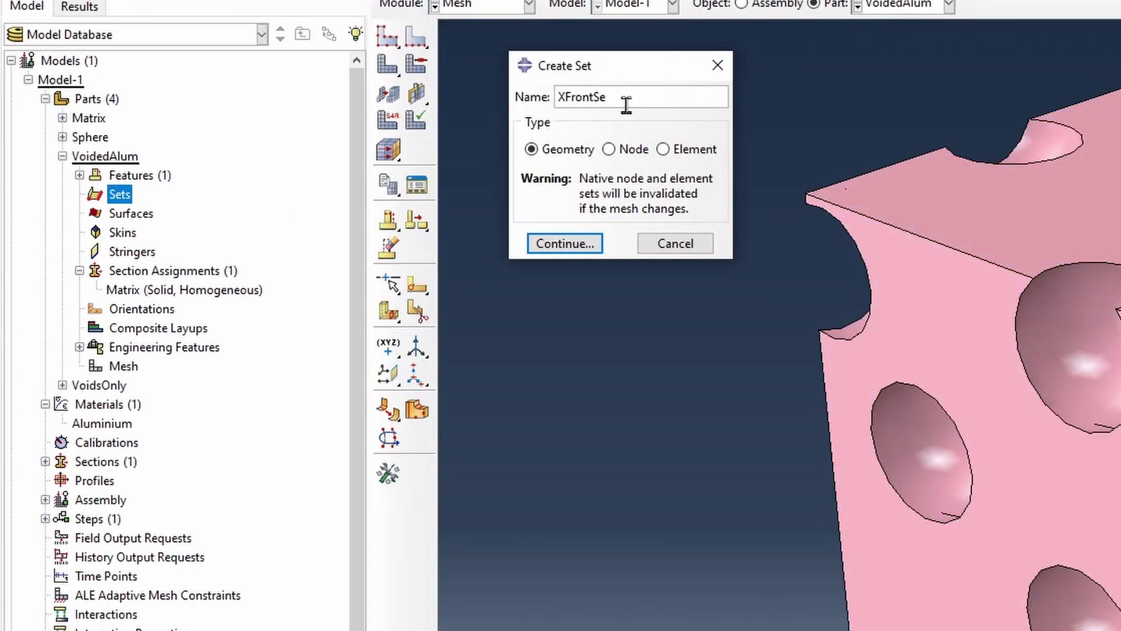
{"action": "type", "text": "t"}
{"action": "left_click", "coordinate": [564, 244]}
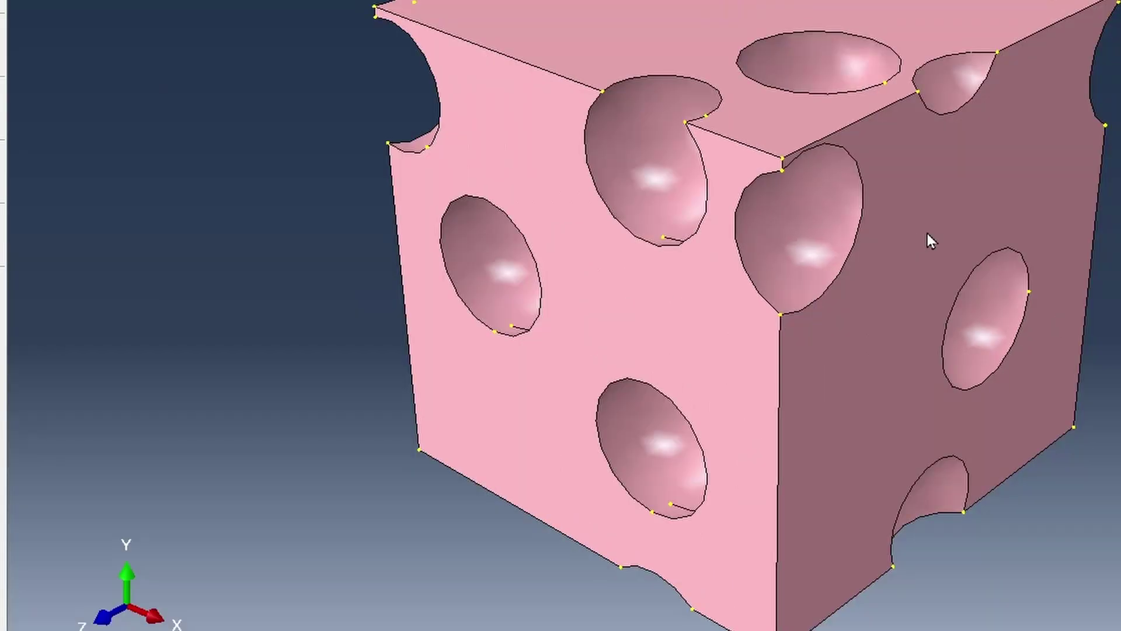
{"action": "left_click", "coordinate": [904, 399]}
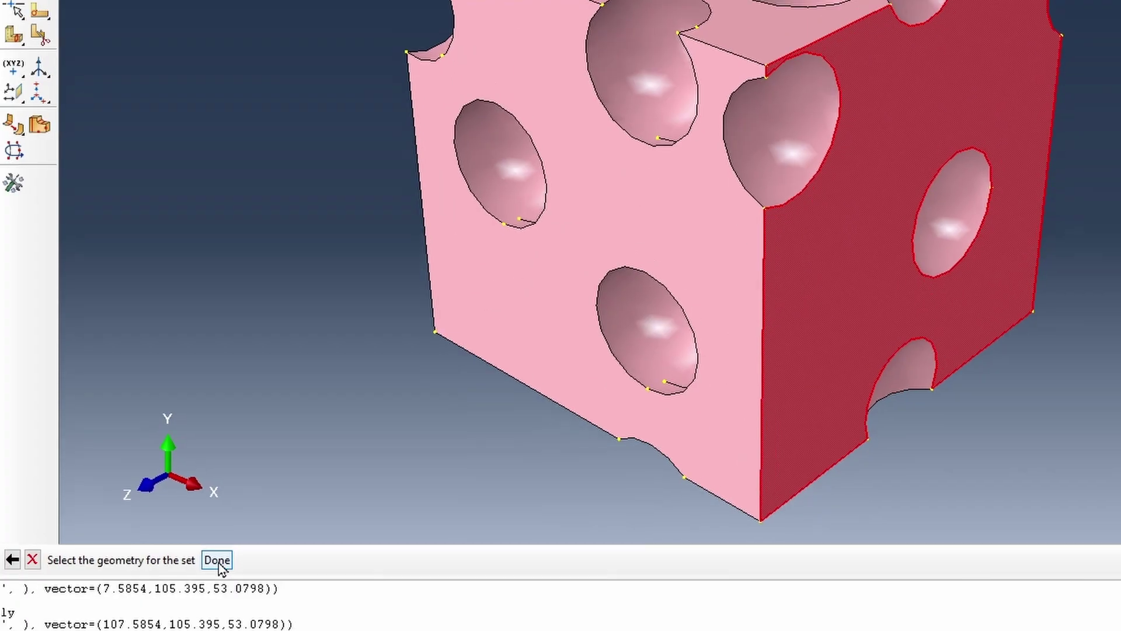
{"action": "left_click", "coordinate": [218, 561]}
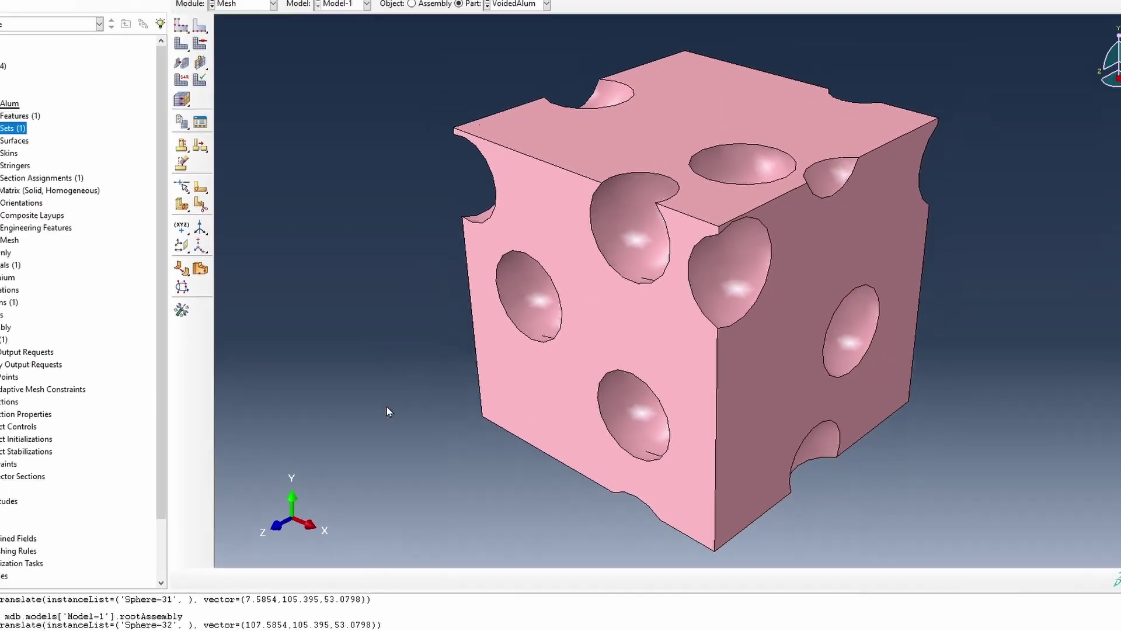
Create YTopSet from the cube's top face, then add ZFrontSet.
{"action": "double_click", "coordinate": [68, 181]}
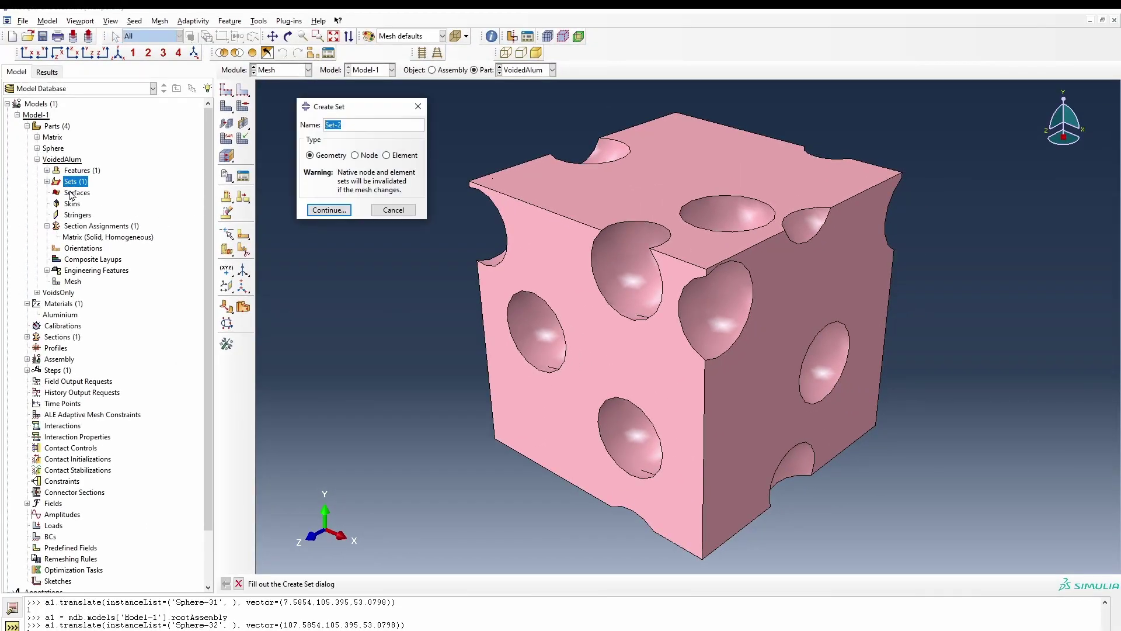
{"action": "type", "text": "YTop"}
{"action": "key", "text": "Return"}
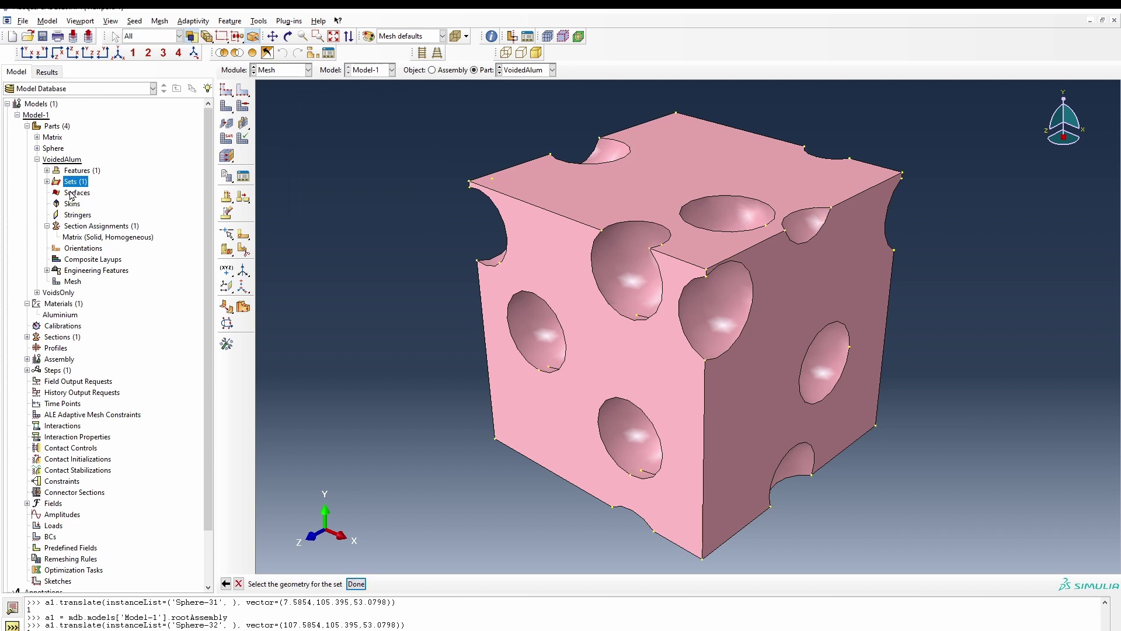
{"action": "left_click", "coordinate": [693, 182]}
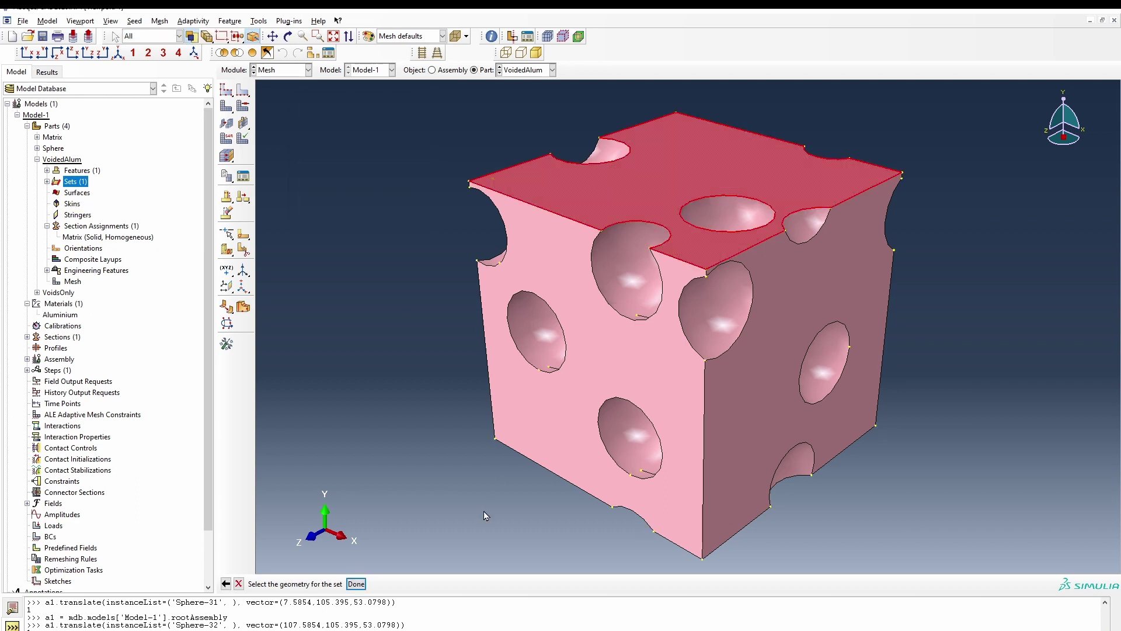
{"action": "left_click", "coordinate": [355, 584]}
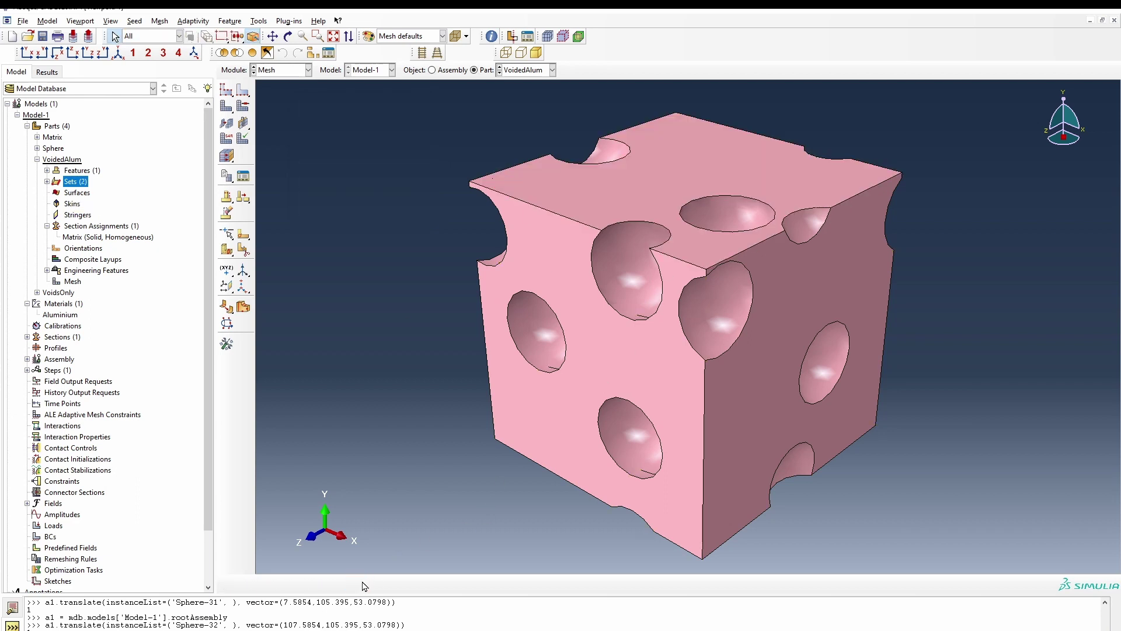
{"action": "double_click", "coordinate": [75, 181]}
{"action": "key", "text": "Return"}
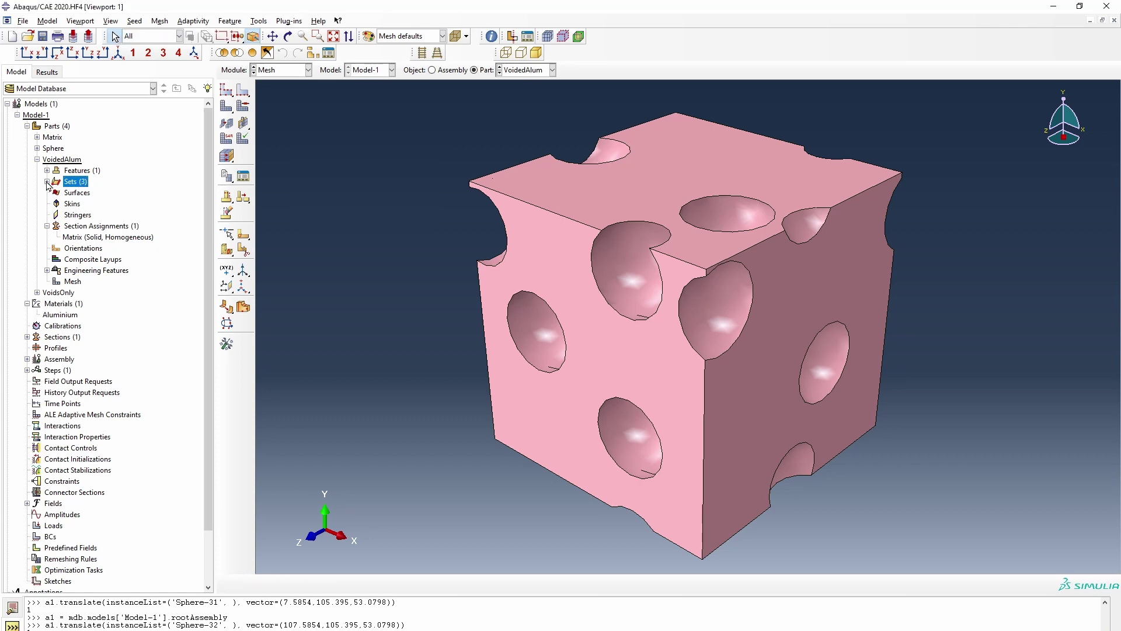
Turn the cube to expose its hidden faces and create YBaseSet from the base face.
{"action": "left_click", "coordinate": [47, 183]}
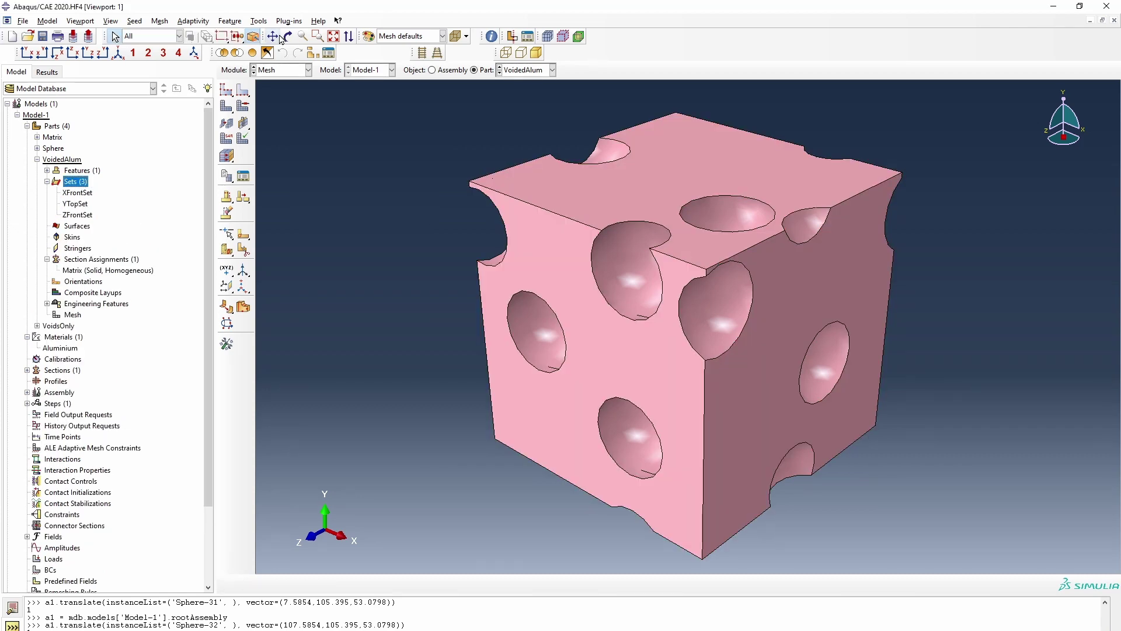
{"action": "left_click", "coordinate": [288, 36]}
{"action": "left_click_drag", "start_coordinate": [654, 408], "coordinate": [642, 374]}
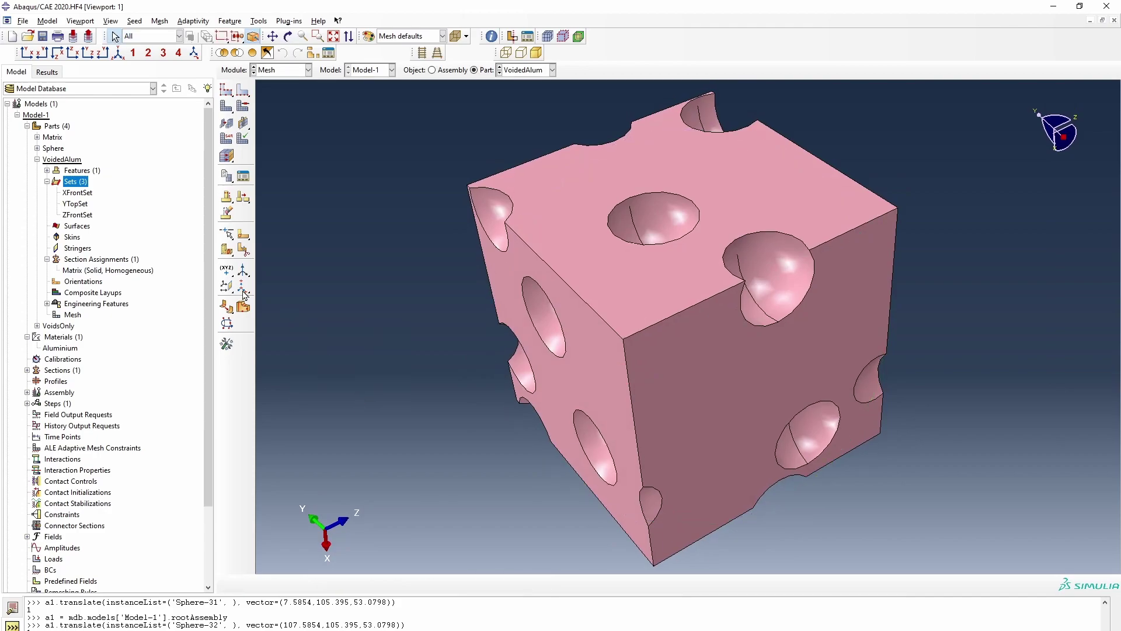
{"action": "double_click", "coordinate": [74, 182]}
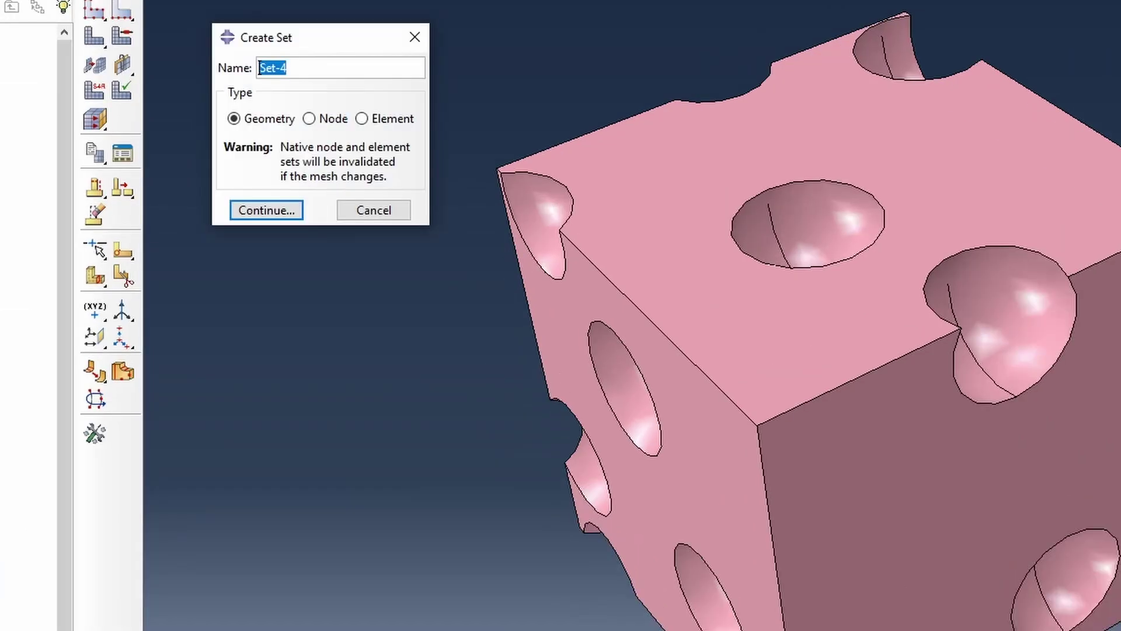
{"action": "type", "text": "YBaseSet"}
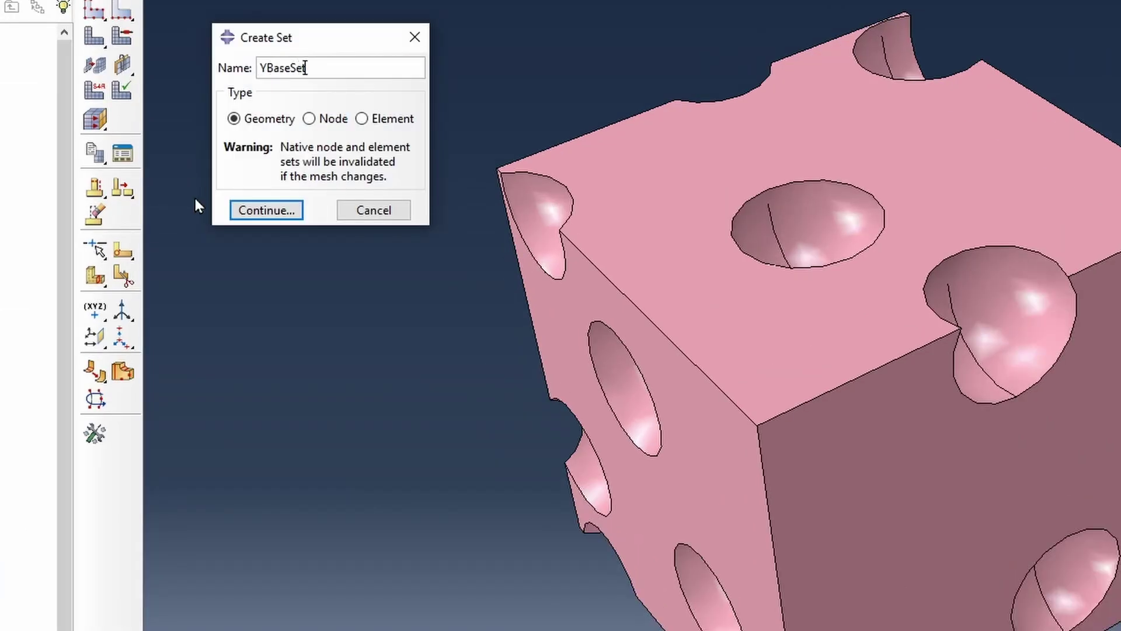
{"action": "left_click", "coordinate": [267, 209]}
{"action": "left_click", "coordinate": [759, 379]}
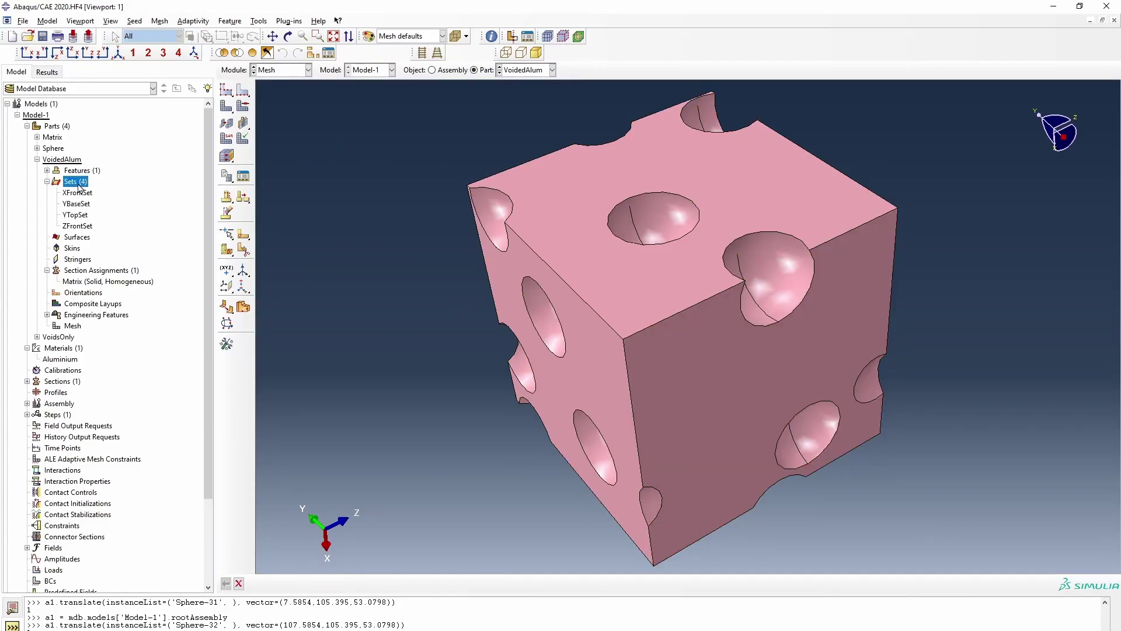
Create face set ZBaseSet from the cube's back face.
{"action": "double_click", "coordinate": [75, 180]}
{"action": "type", "text": "ZBaseSet"}
{"action": "key", "text": "Return"}
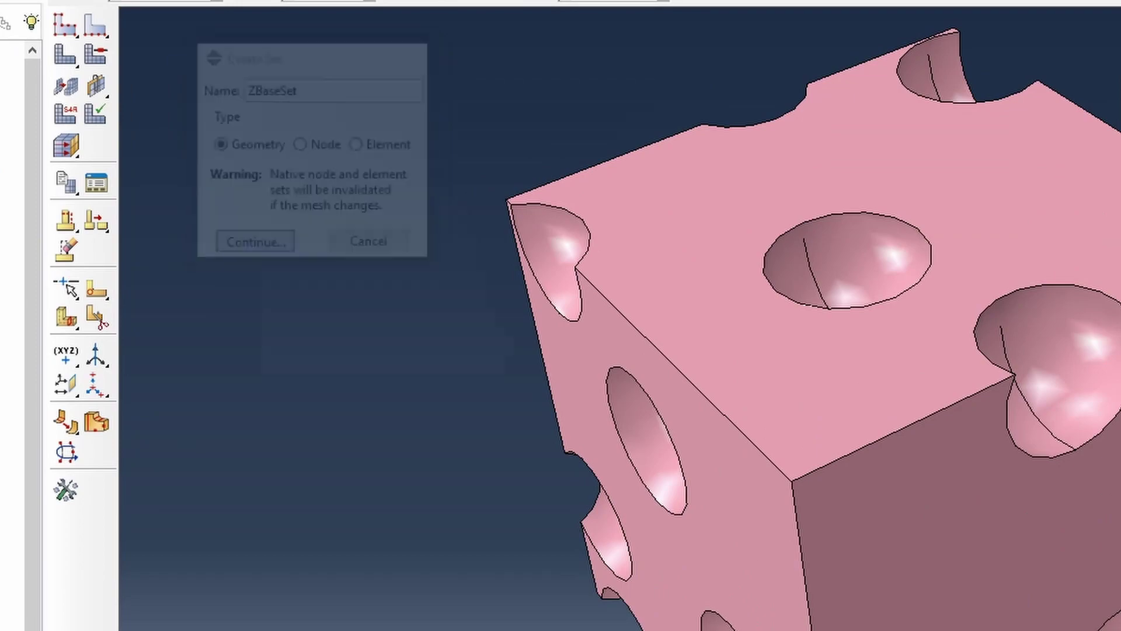
{"action": "left_click", "coordinate": [560, 373]}
{"action": "left_click", "coordinate": [356, 586]}
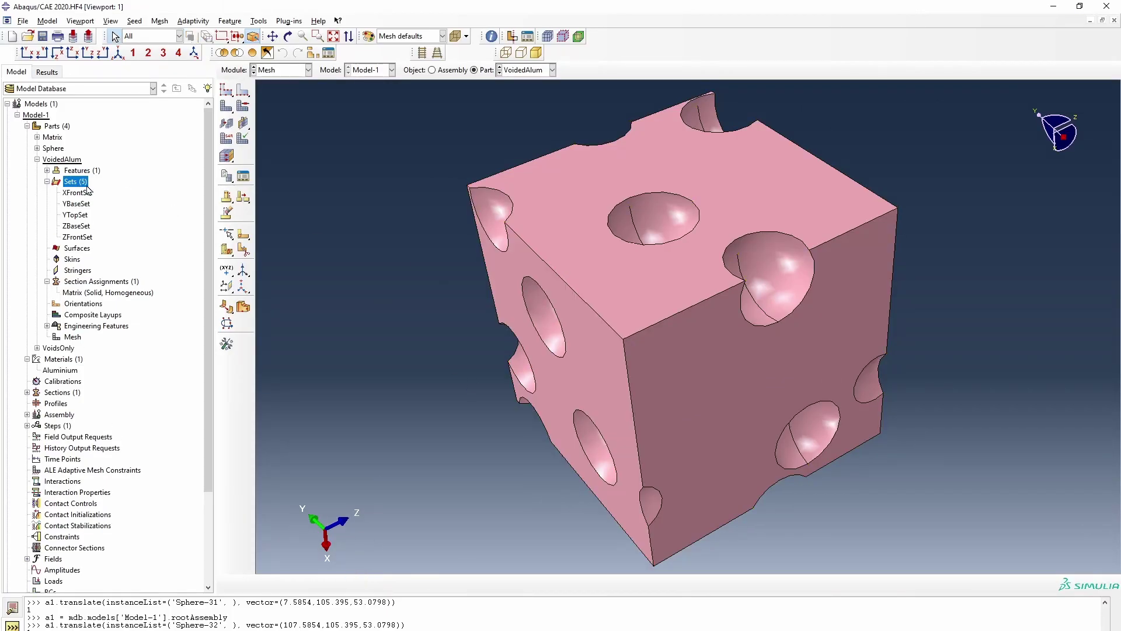
Create face set XBackSet from the remaining side face.
{"action": "double_click", "coordinate": [76, 183]}
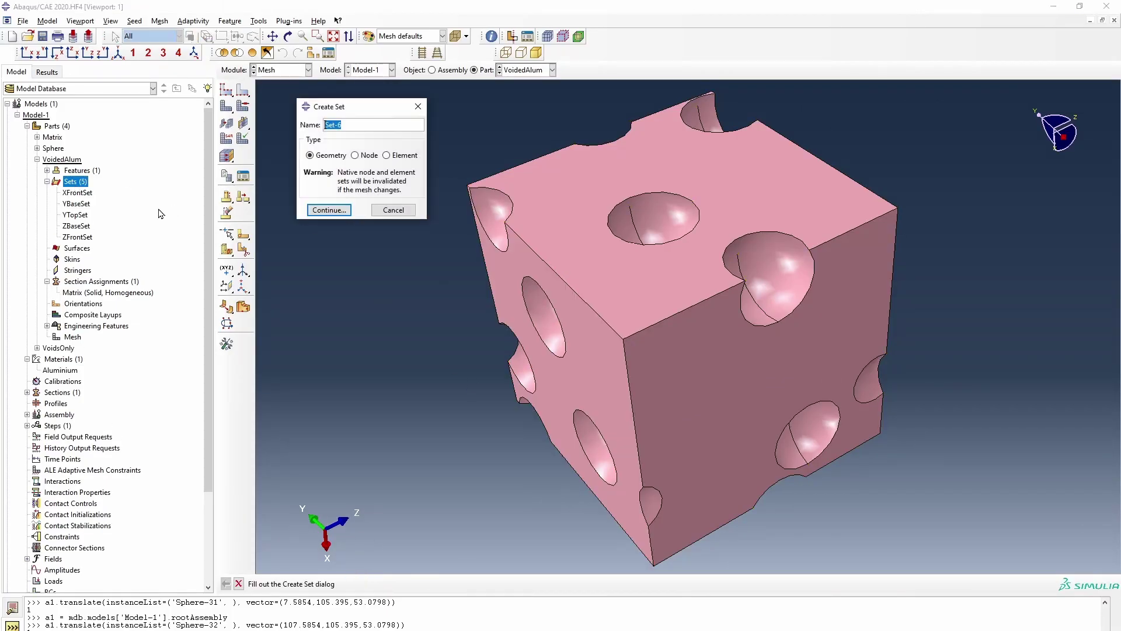
{"action": "type", "text": "X"}
{"action": "type", "text": "BackSet"}
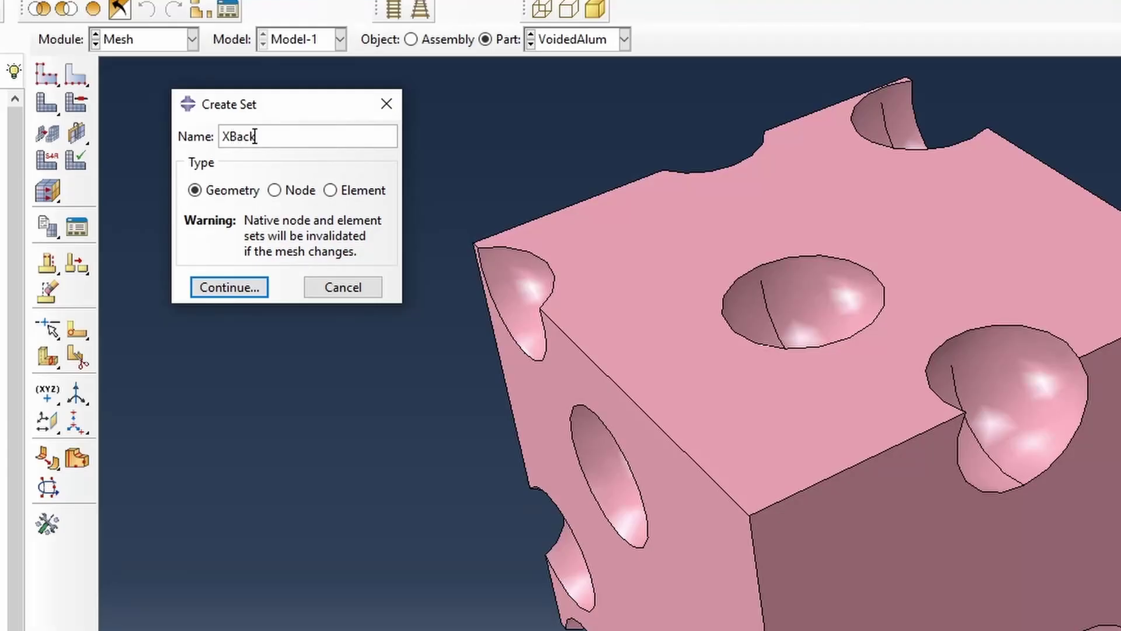
{"action": "key", "text": "Return"}
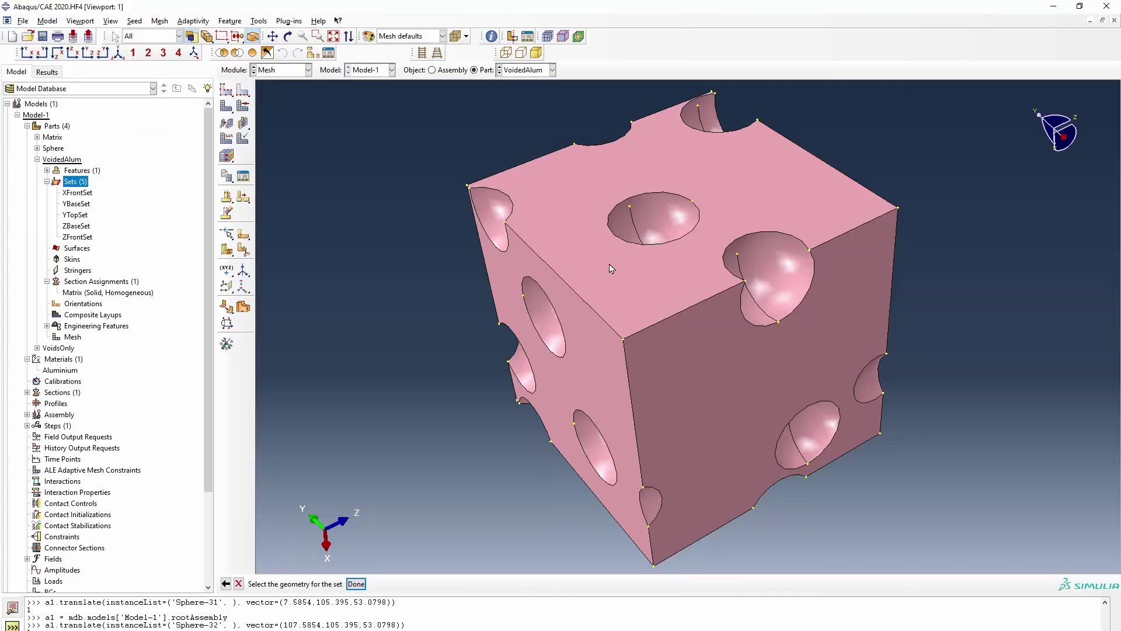
{"action": "left_click", "coordinate": [724, 391]}
{"action": "left_click", "coordinate": [357, 584]}
Return to the iso view and check the faces highlighted by each set.
{"action": "left_click", "coordinate": [118, 55]}
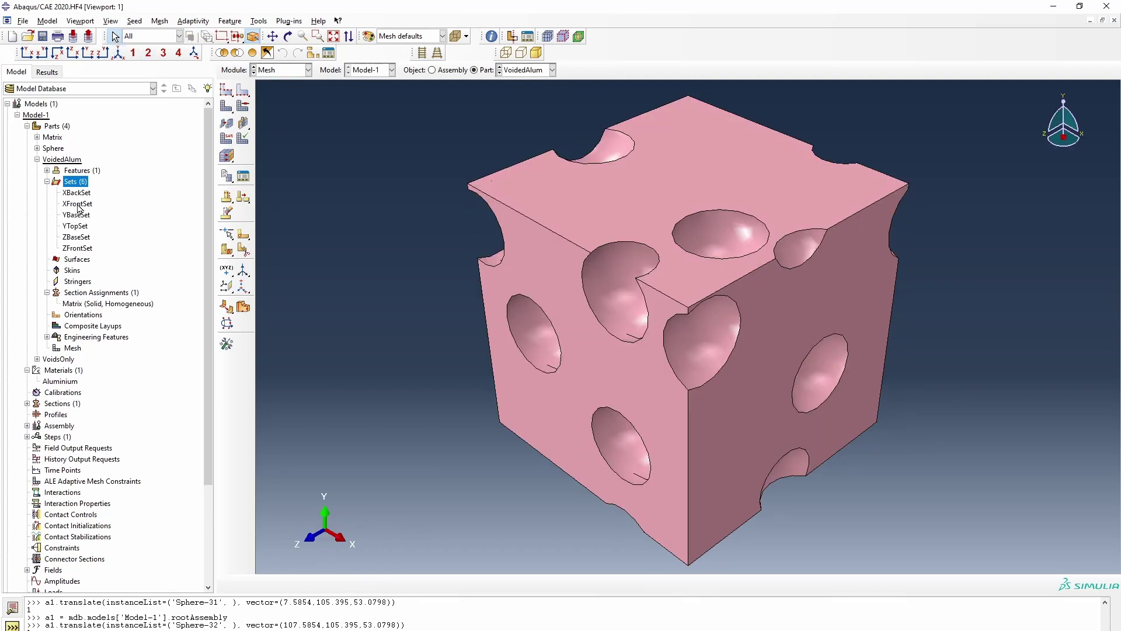
{"action": "left_click", "coordinate": [78, 204]}
{"action": "left_click", "coordinate": [77, 214]}
{"action": "left_click", "coordinate": [79, 226]}
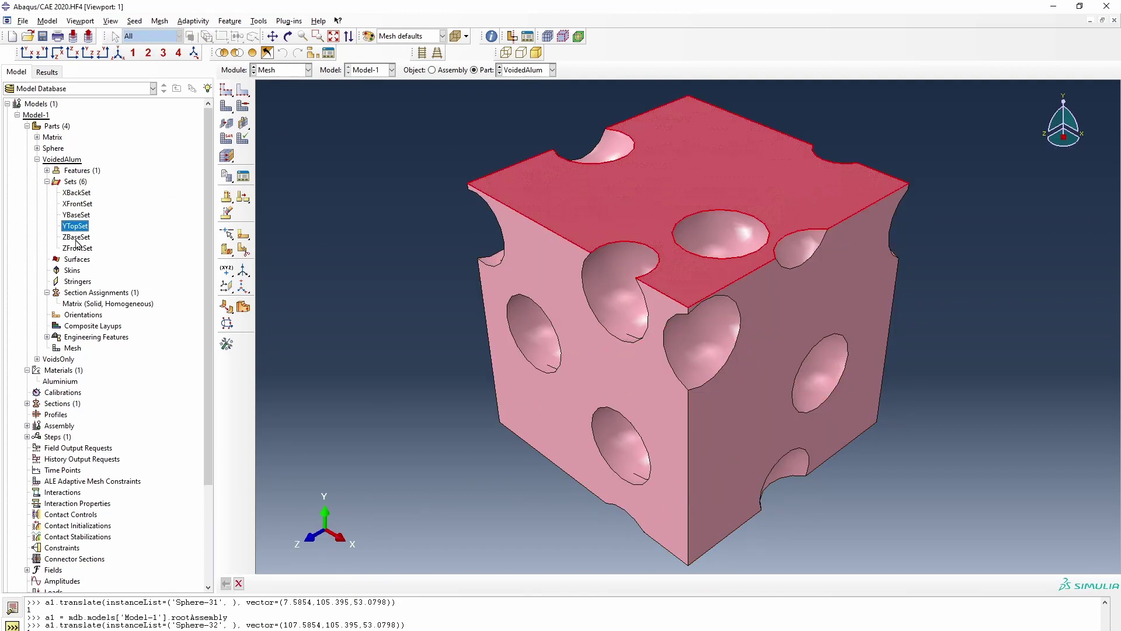
{"action": "left_click", "coordinate": [77, 237]}
{"action": "left_click", "coordinate": [81, 248]}
{"action": "left_click", "coordinate": [75, 182]}
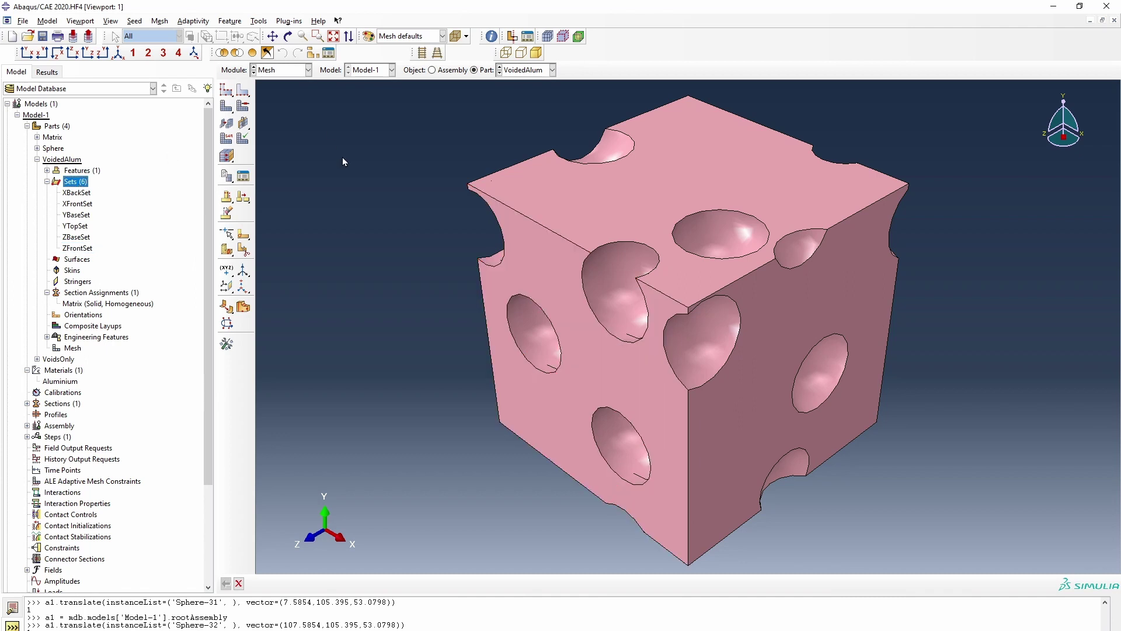
Zoom out, show the message log, and browse the menus for the reference point command.
{"action": "scroll", "coordinate": [584, 245], "scroll_direction": "up", "scroll_amount": 3}
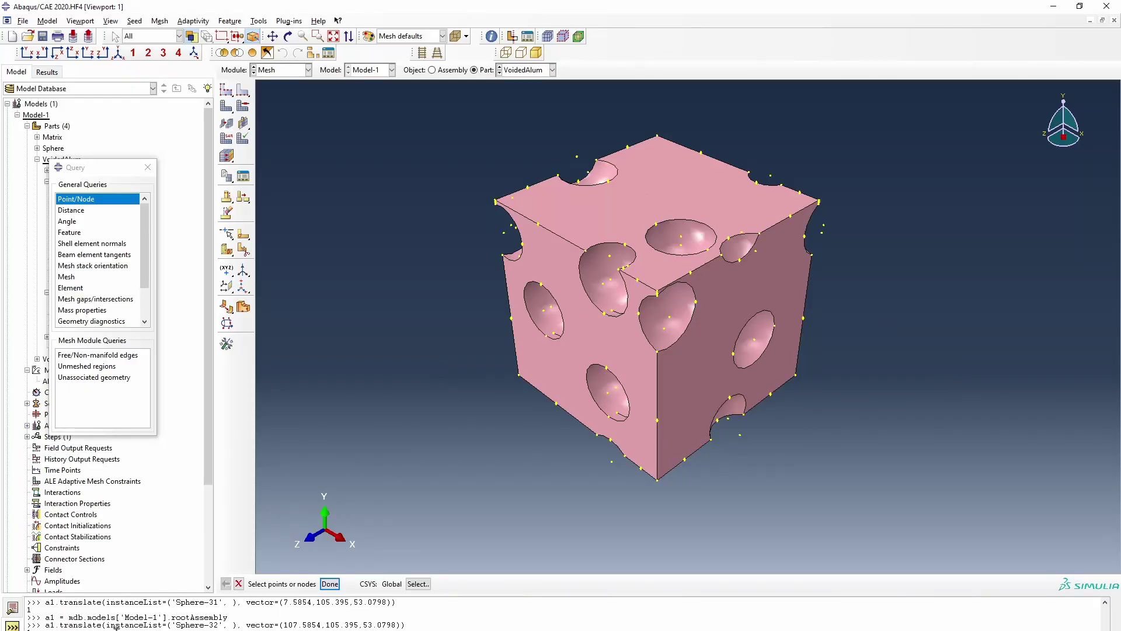
{"action": "left_click", "coordinate": [11, 608]}
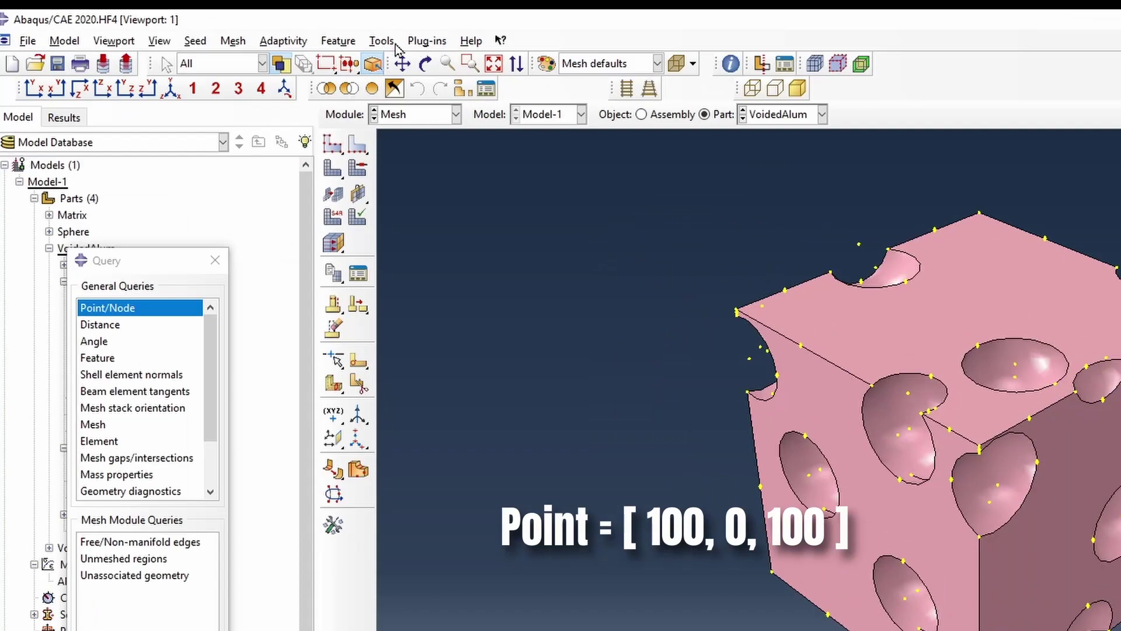
{"action": "left_click", "coordinate": [259, 21]}
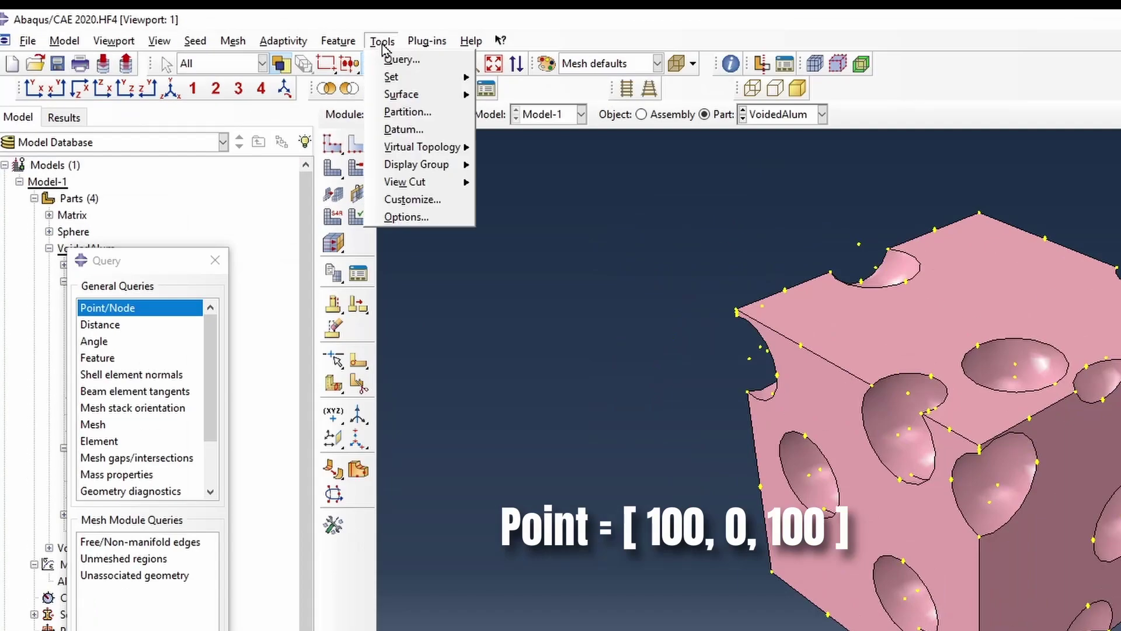
{"action": "left_click", "coordinate": [303, 45]}
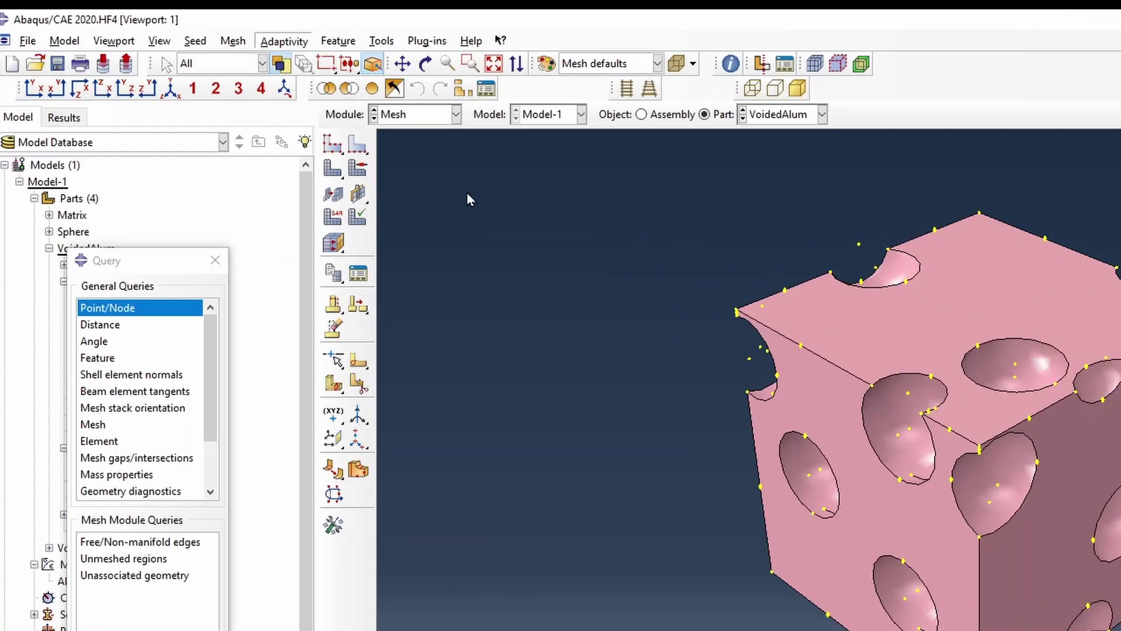
In the Part module, create a reference point at 120,0,100.
{"action": "left_click", "coordinate": [415, 115]}
{"action": "left_click", "coordinate": [410, 136]}
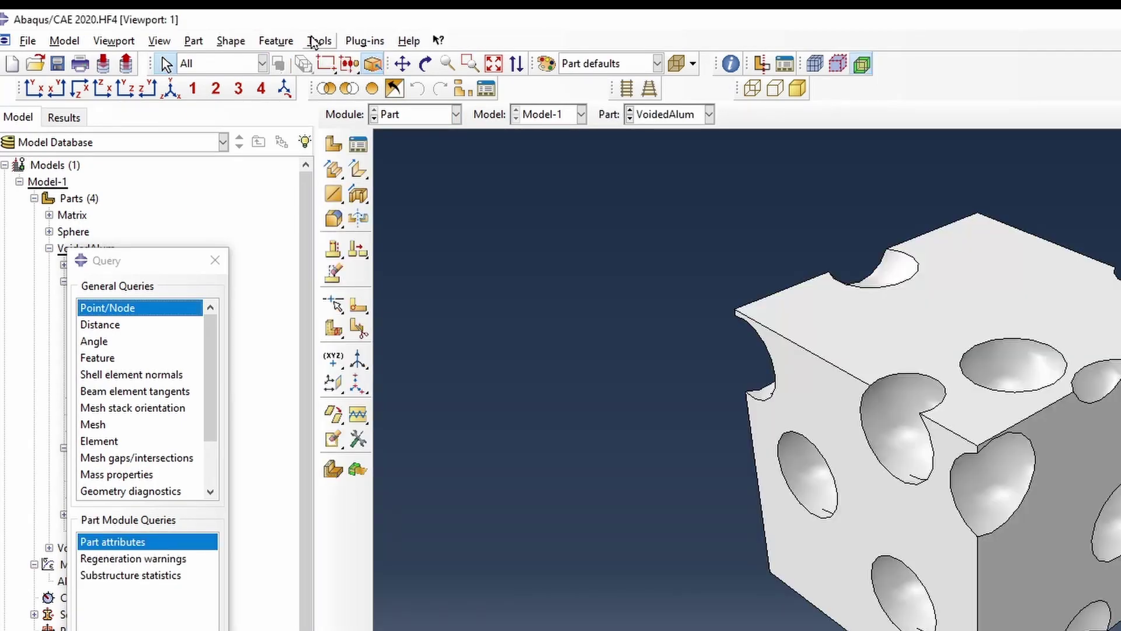
{"action": "left_click", "coordinate": [320, 41]}
{"action": "left_click", "coordinate": [350, 77]}
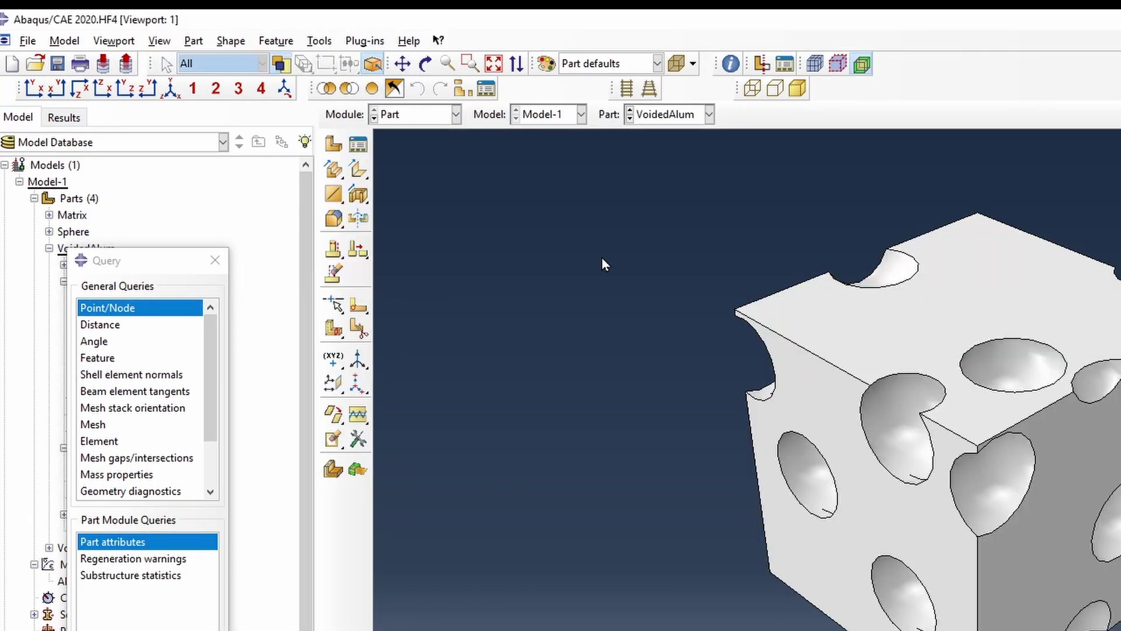
{"action": "type", "text": "120,0"}
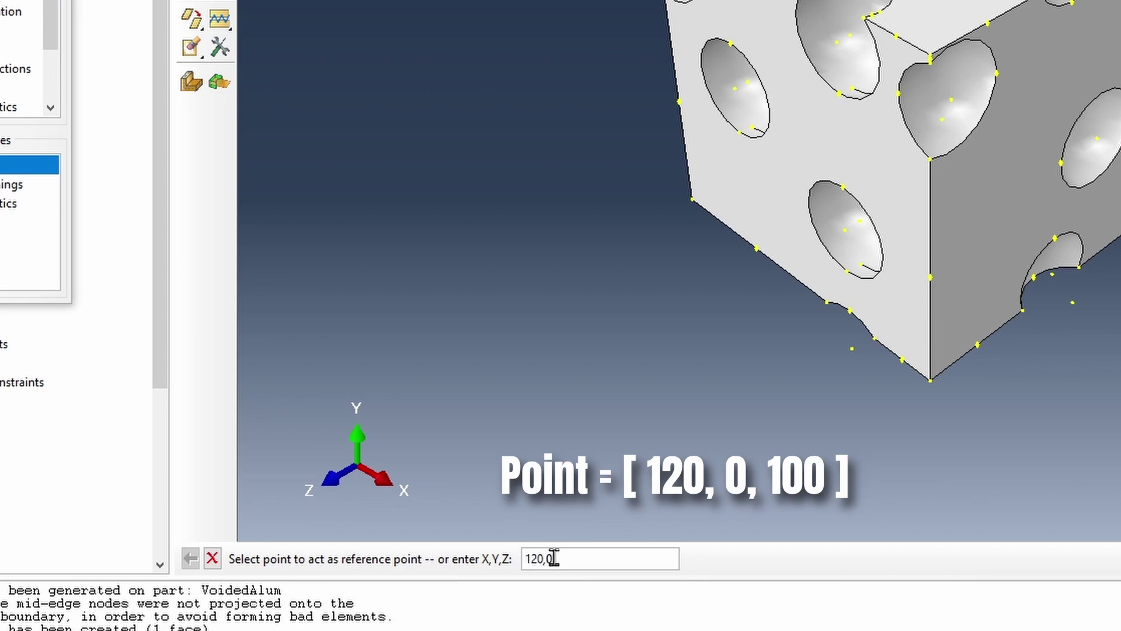
{"action": "type", "text": ",100"}
{"action": "key", "text": "Return"}
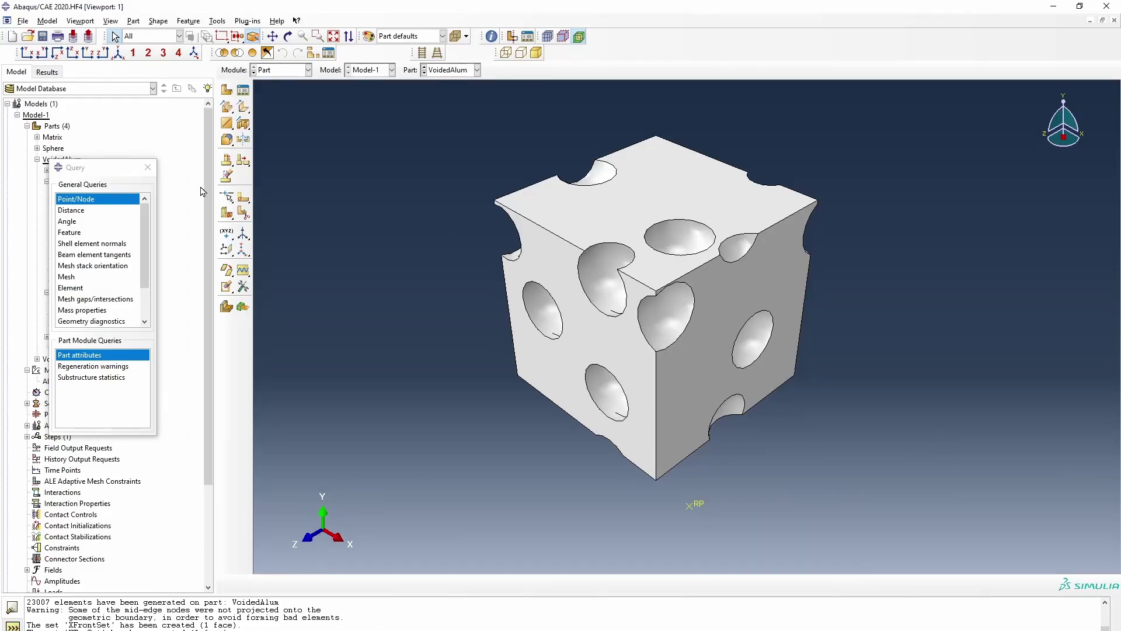
Close the query window and create geometry set RPSet containing the reference point.
{"action": "left_click", "coordinate": [148, 167]}
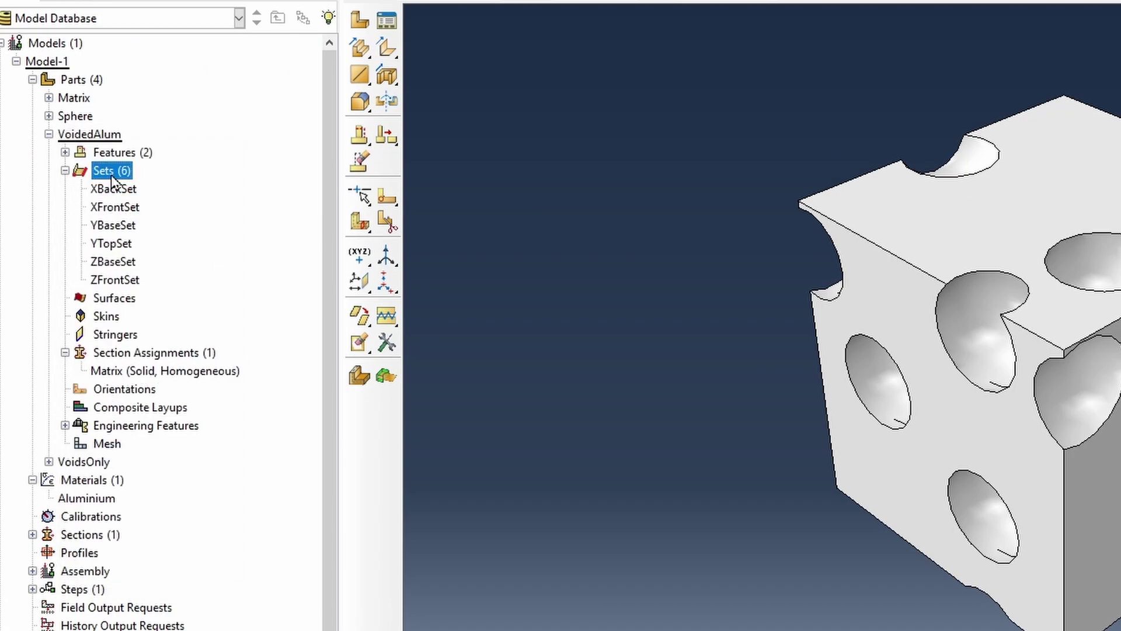
{"action": "double_click", "coordinate": [111, 174]}
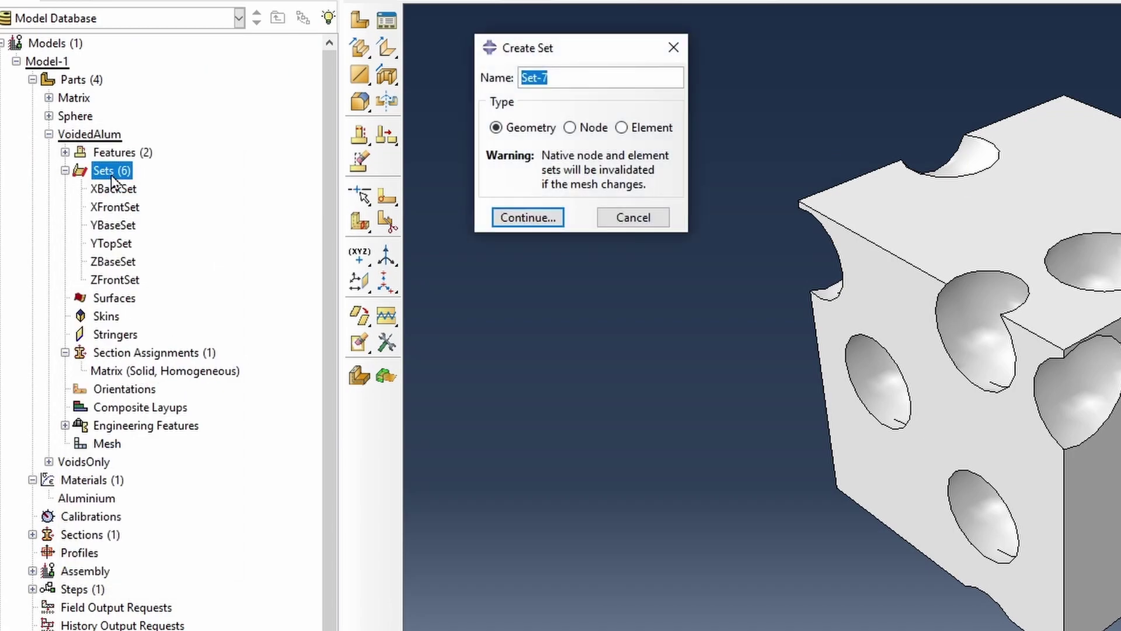
{"action": "type", "text": "RPSet"}
{"action": "key", "text": "Return"}
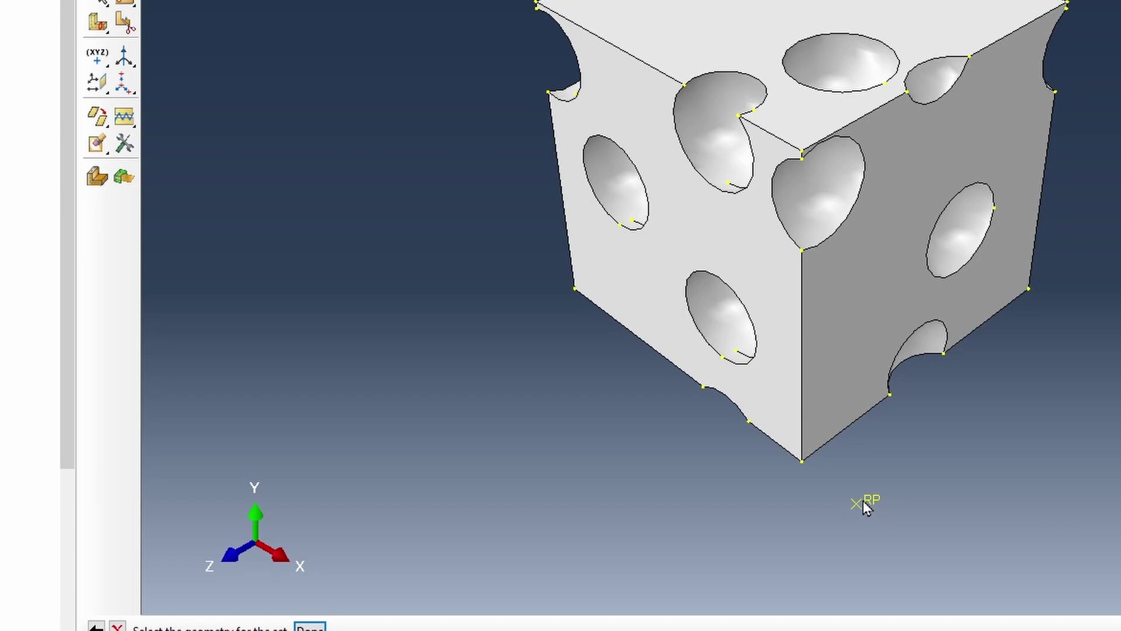
{"action": "left_click", "coordinate": [858, 503]}
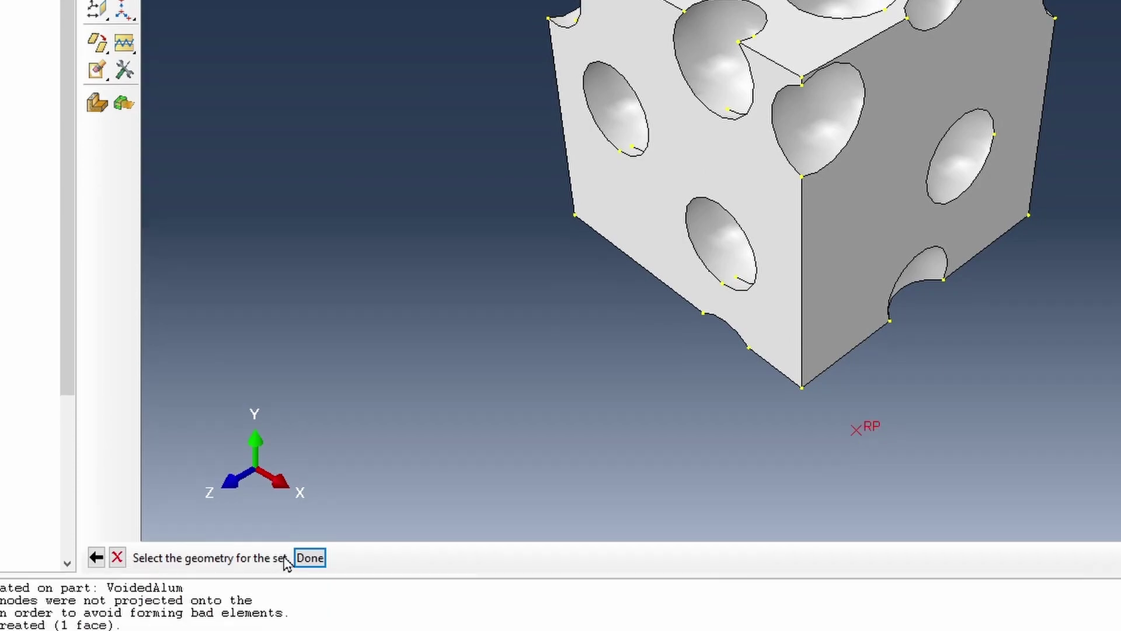
{"action": "left_click", "coordinate": [309, 627]}
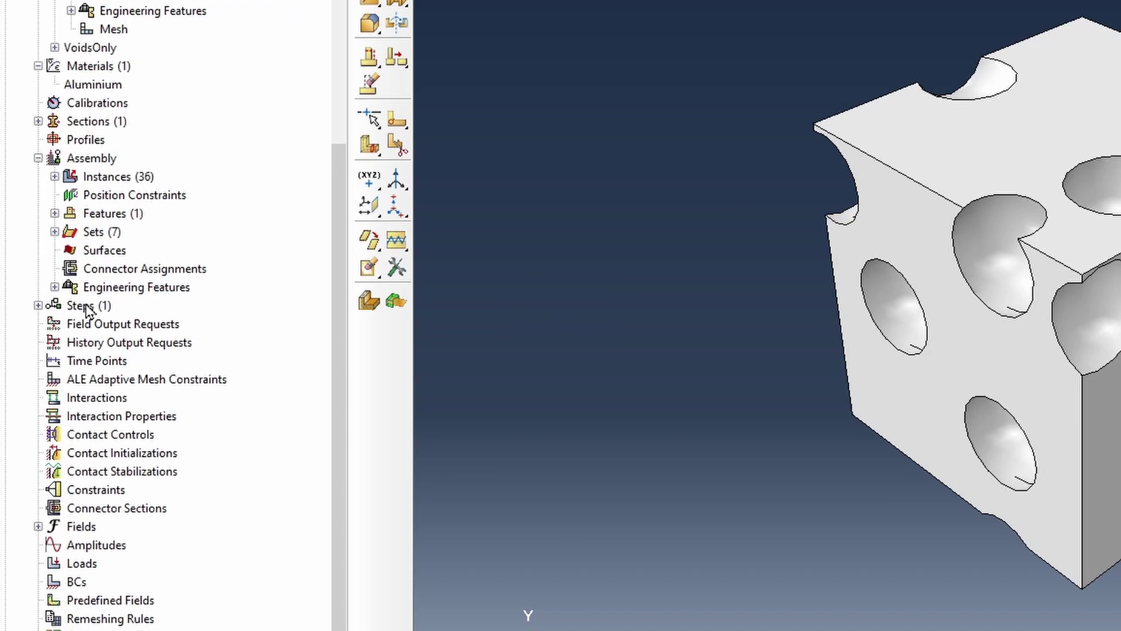
Create a Static, General step named loadingStep with default settings.
{"action": "double_click", "coordinate": [52, 309]}
{"action": "type", "text": "loadingStep"}
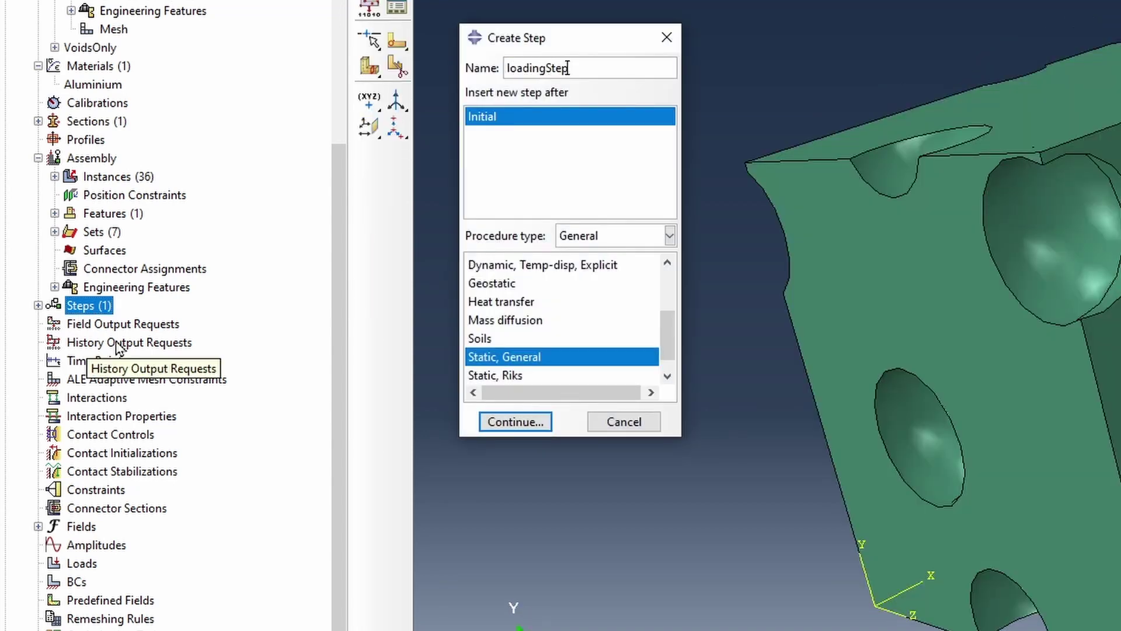
{"action": "key", "text": "Return"}
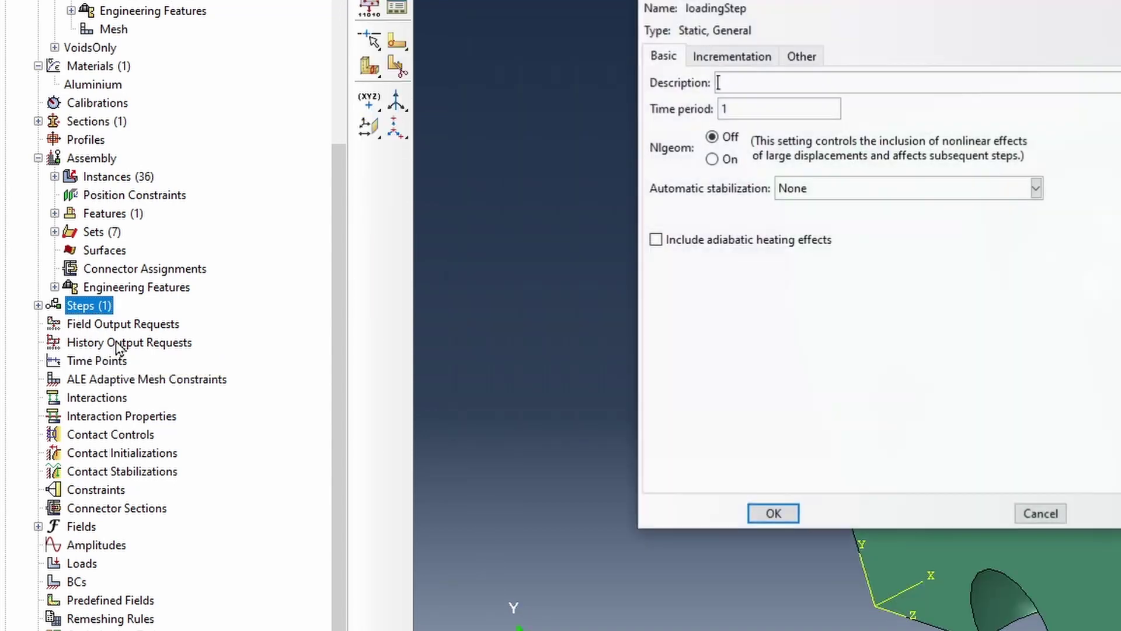
{"action": "left_click", "coordinate": [791, 516]}
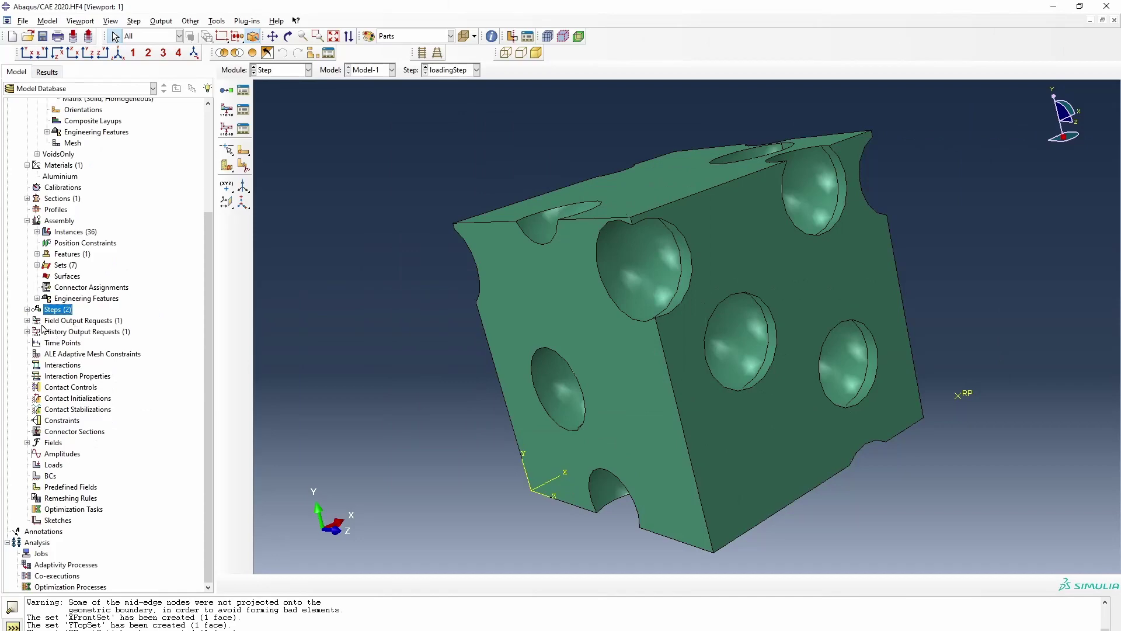
Add history output RPHO on RPSet recording RF1, RF2, RF3, U1, U2, U3.
{"action": "double_click", "coordinate": [82, 331]}
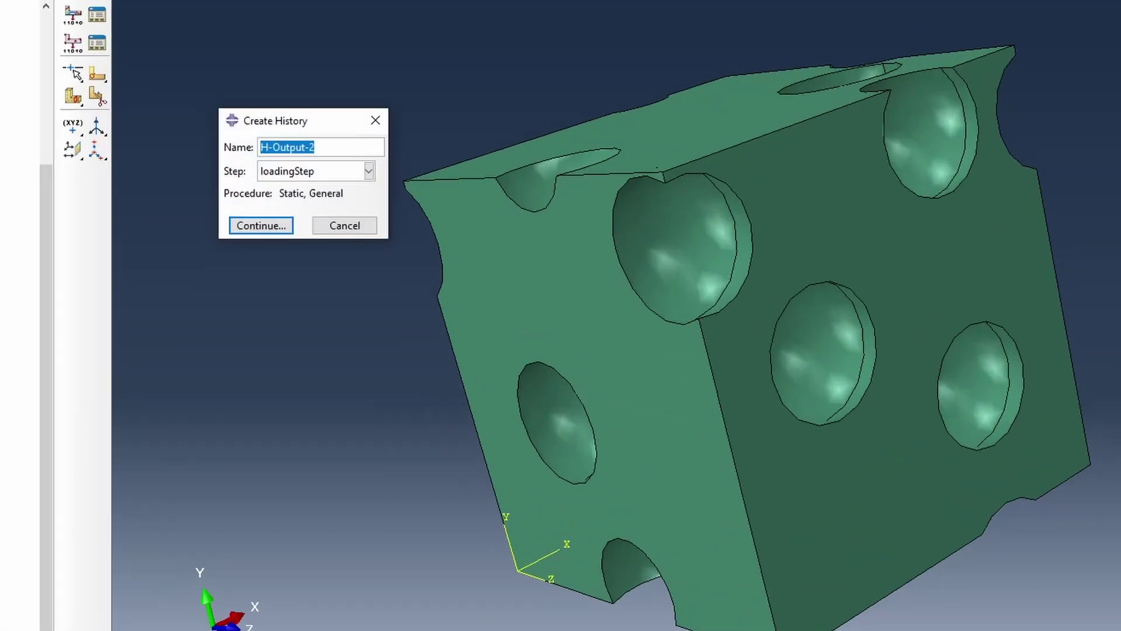
{"action": "type", "text": "RPHO"}
{"action": "left_click", "coordinate": [261, 226]}
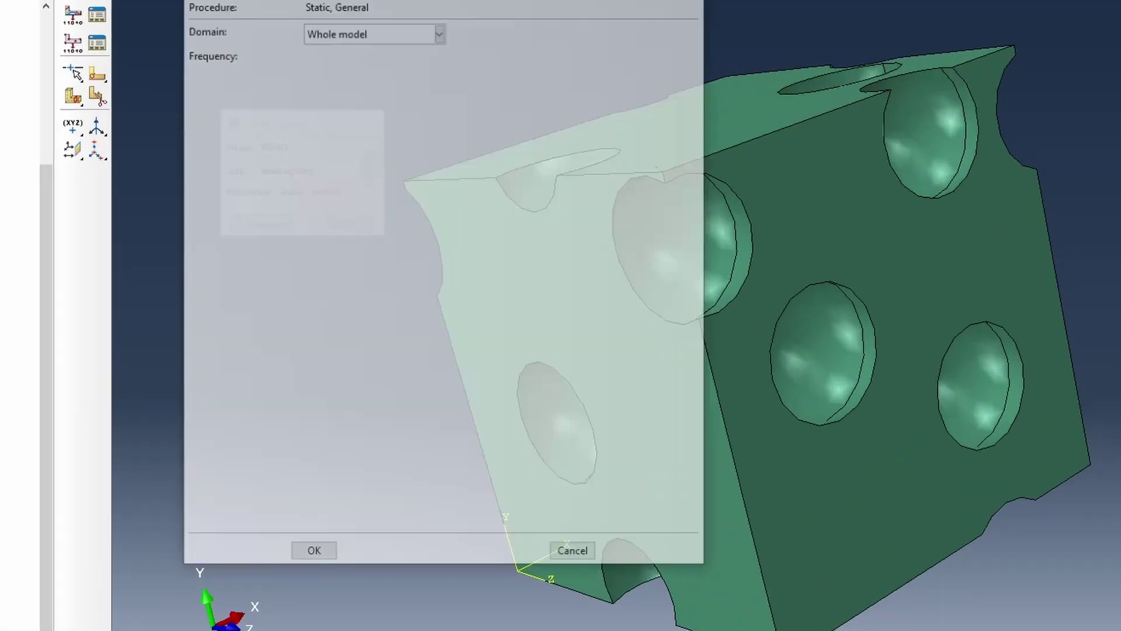
{"action": "left_click", "coordinate": [395, 35]}
{"action": "left_click", "coordinate": [390, 65]}
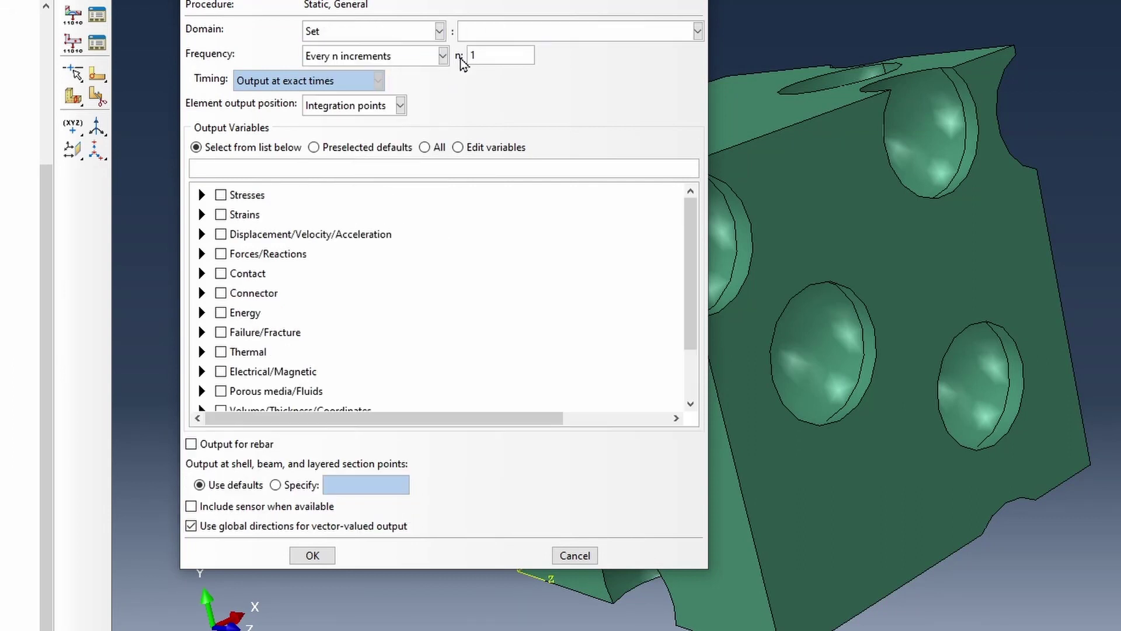
{"action": "left_click", "coordinate": [512, 36]}
{"action": "left_click", "coordinate": [513, 50]}
{"action": "left_click", "coordinate": [374, 173]}
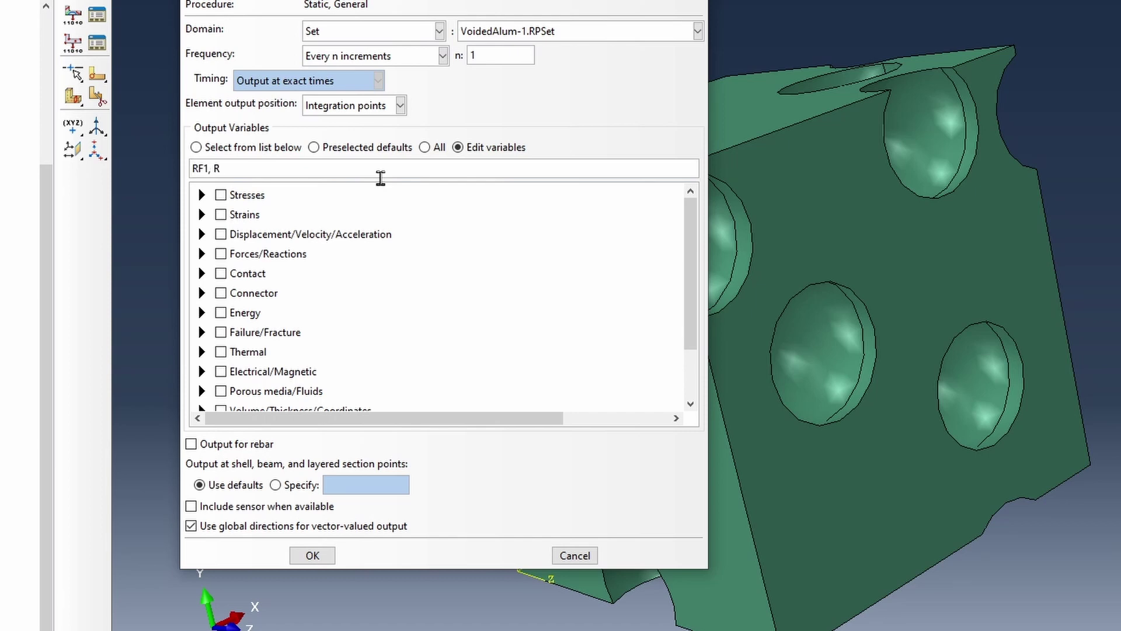
{"action": "type", "text": "RF1, RF2, RF3, U1, U2, U3"}
{"action": "left_click", "coordinate": [312, 554]}
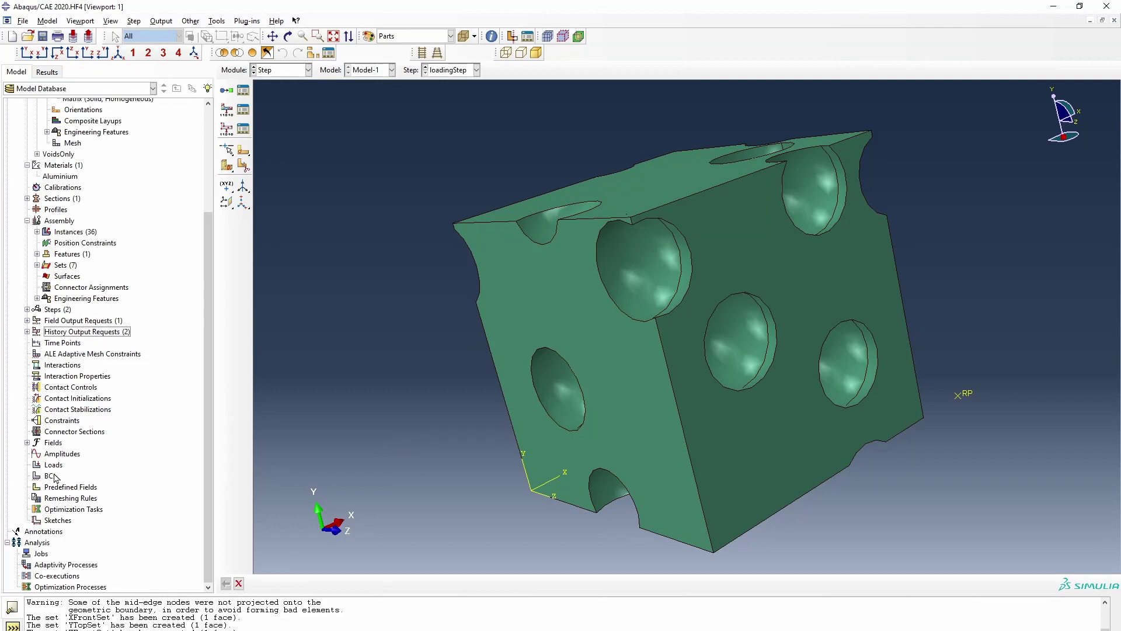
Create Initial-step displacement BC XBackR on XBackSet, fixing U1.
{"action": "double_click", "coordinate": [52, 475]}
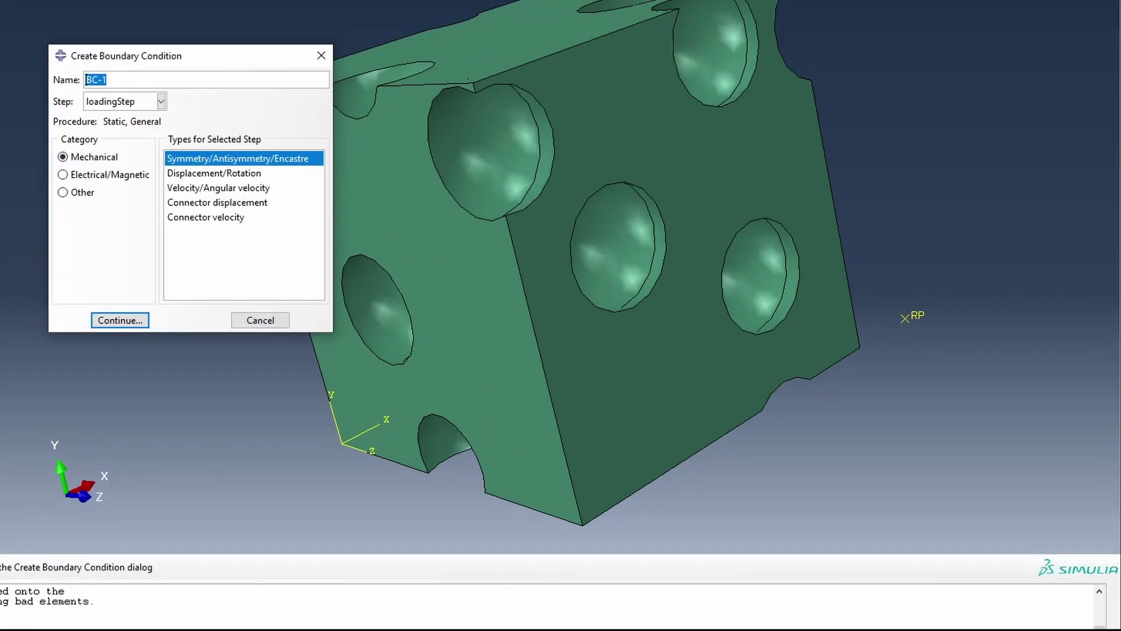
{"action": "type", "text": "XBackR"}
{"action": "left_click", "coordinate": [117, 103]}
{"action": "left_click", "coordinate": [120, 115]}
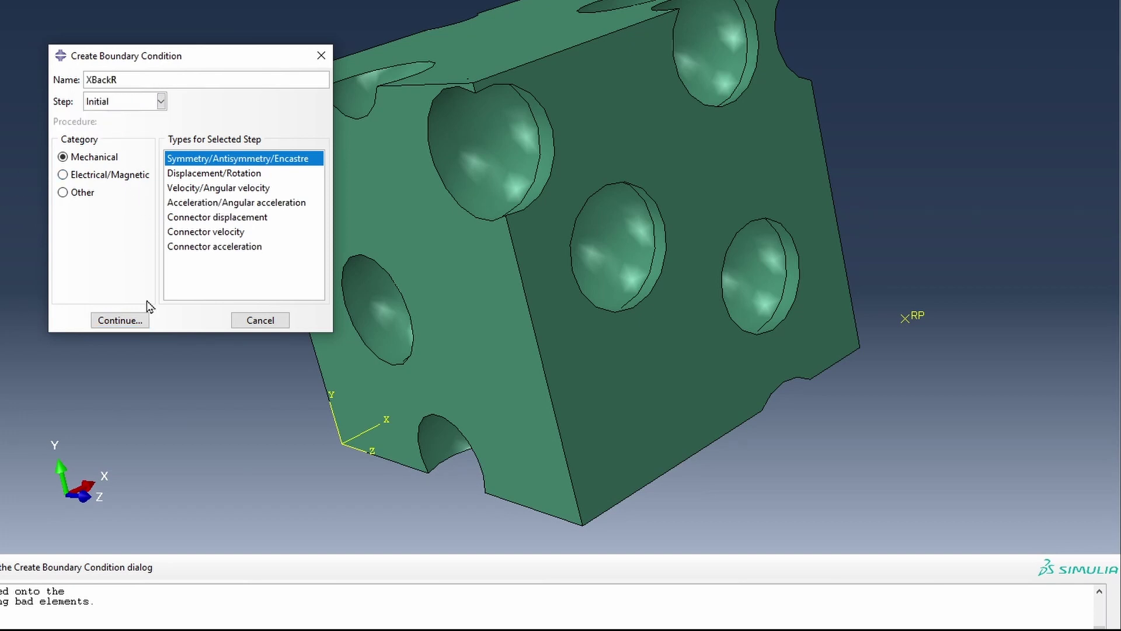
{"action": "left_click", "coordinate": [225, 173]}
{"action": "left_click", "coordinate": [119, 320]}
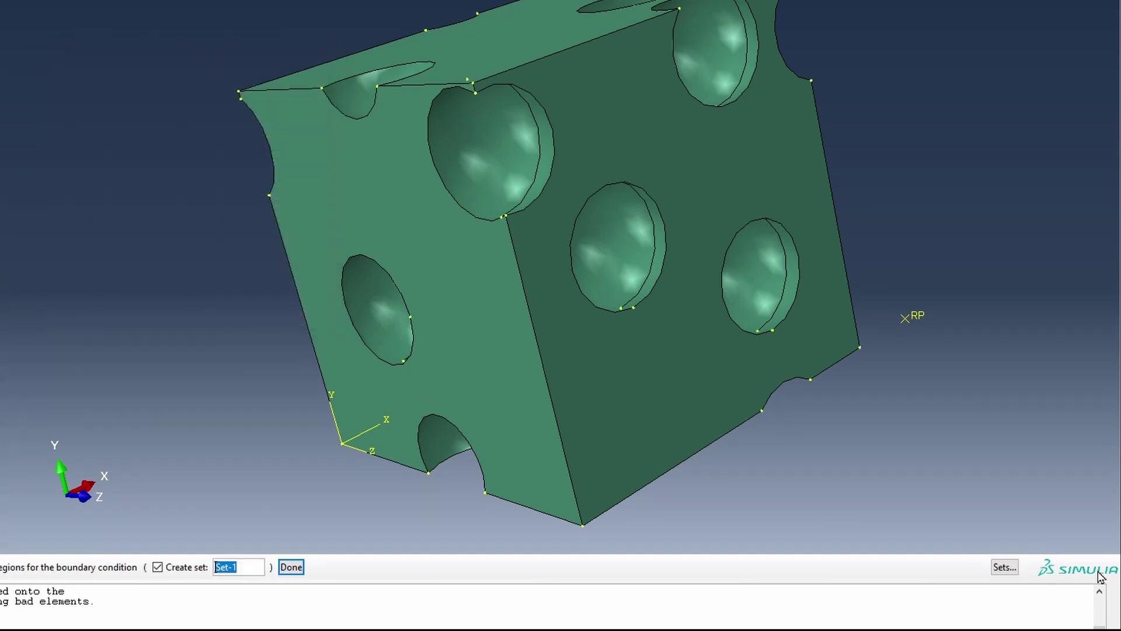
{"action": "left_click", "coordinate": [1004, 567]}
{"action": "left_click", "coordinate": [496, 127]}
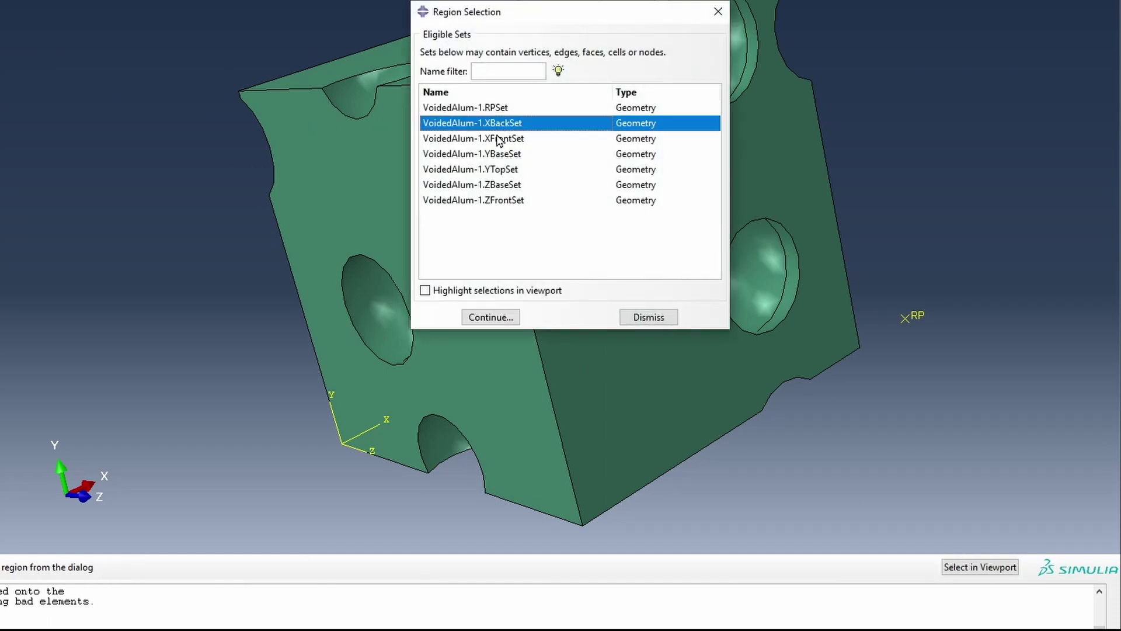
{"action": "left_click", "coordinate": [490, 317]}
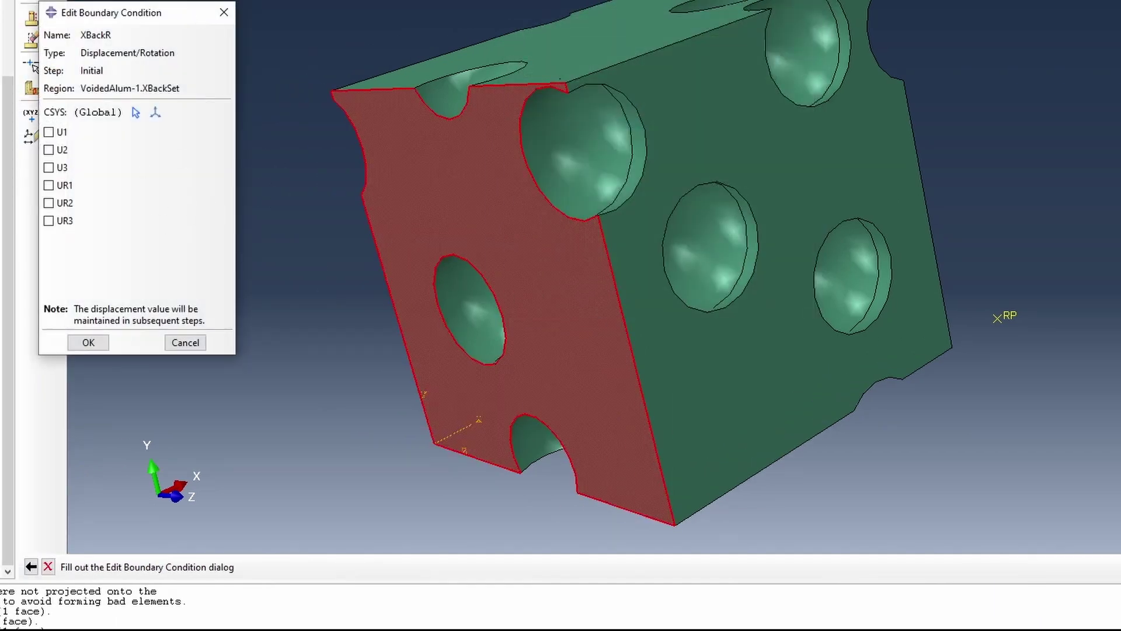
{"action": "left_click", "coordinate": [49, 132]}
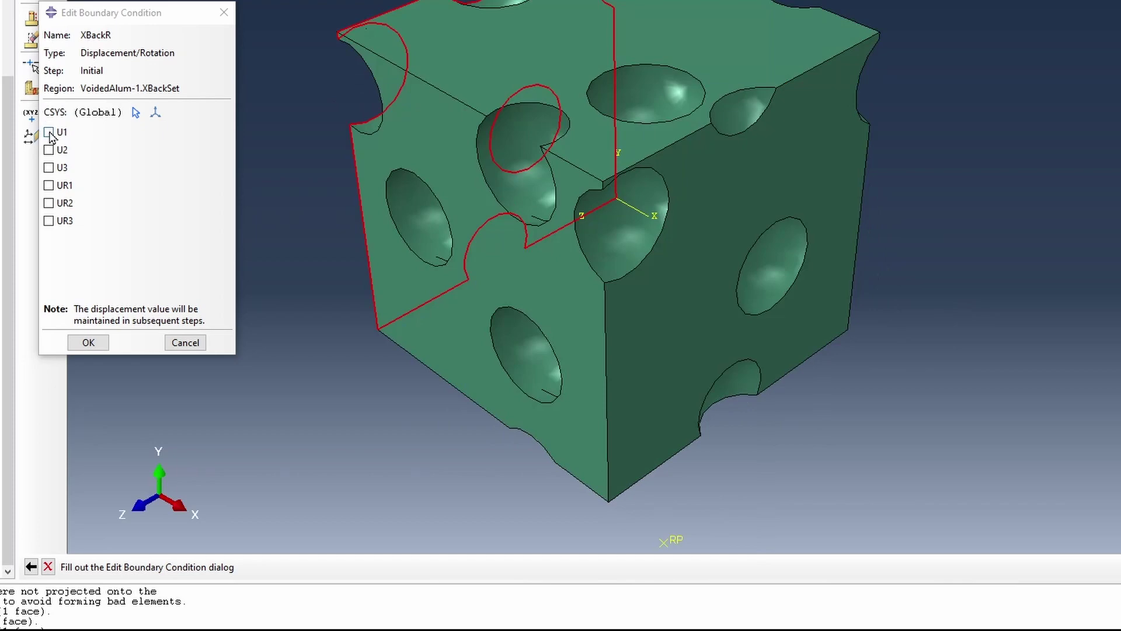
{"action": "left_click", "coordinate": [101, 344]}
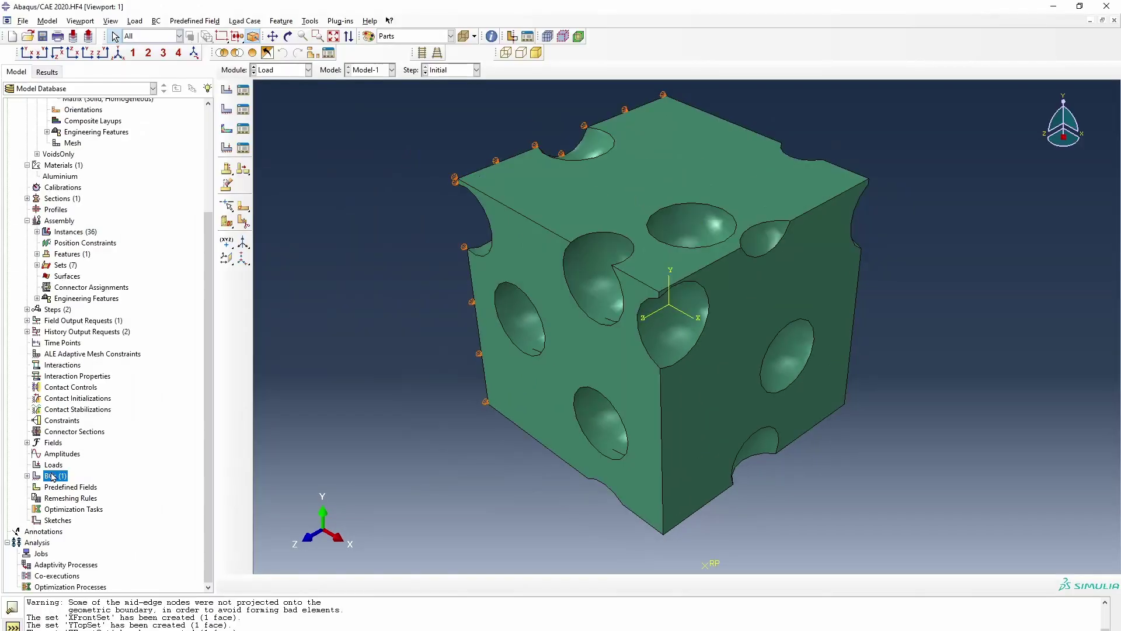
Create displacement BC YBaseR on YBaseSet, fixing U2.
{"action": "double_click", "coordinate": [120, 471]}
{"action": "type", "text": "YBaseR"}
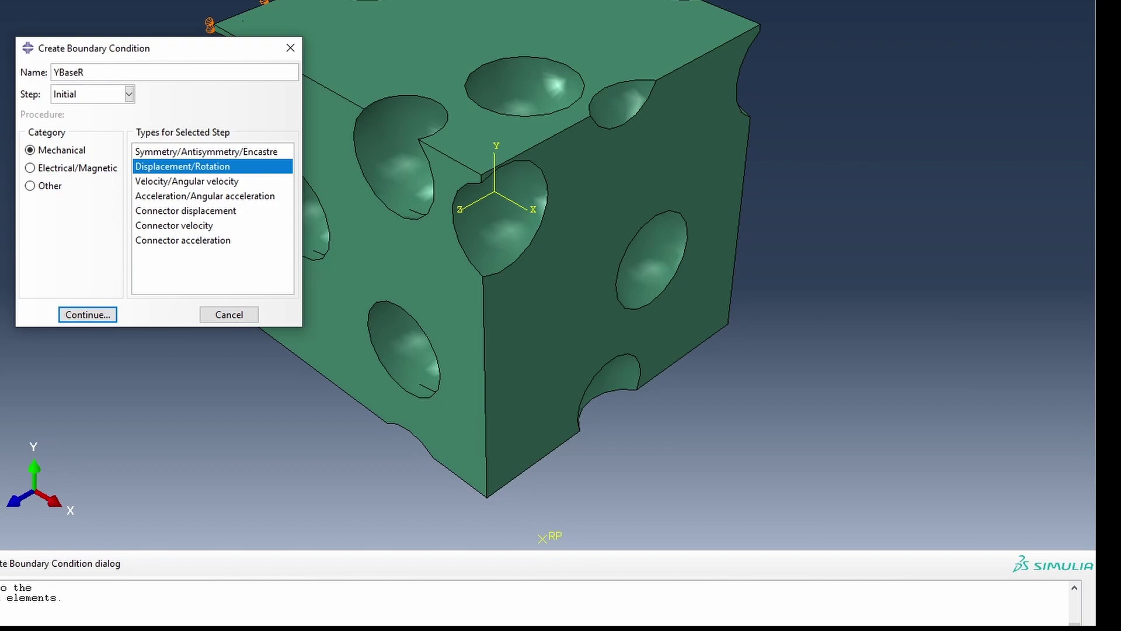
{"action": "key", "text": "Return"}
{"action": "left_click", "coordinate": [451, 146]}
{"action": "left_click", "coordinate": [459, 311]}
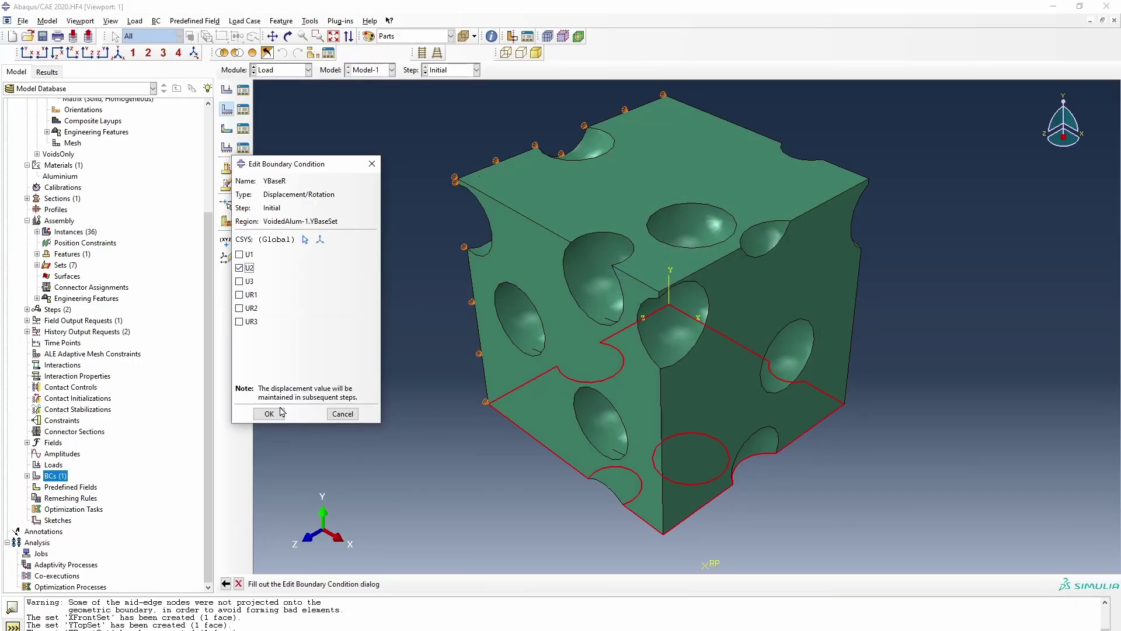
{"action": "left_click", "coordinate": [269, 413]}
Create displacement BC ZBaseR on ZBaseSet, fixing U3.
{"action": "left_click", "coordinate": [227, 109]}
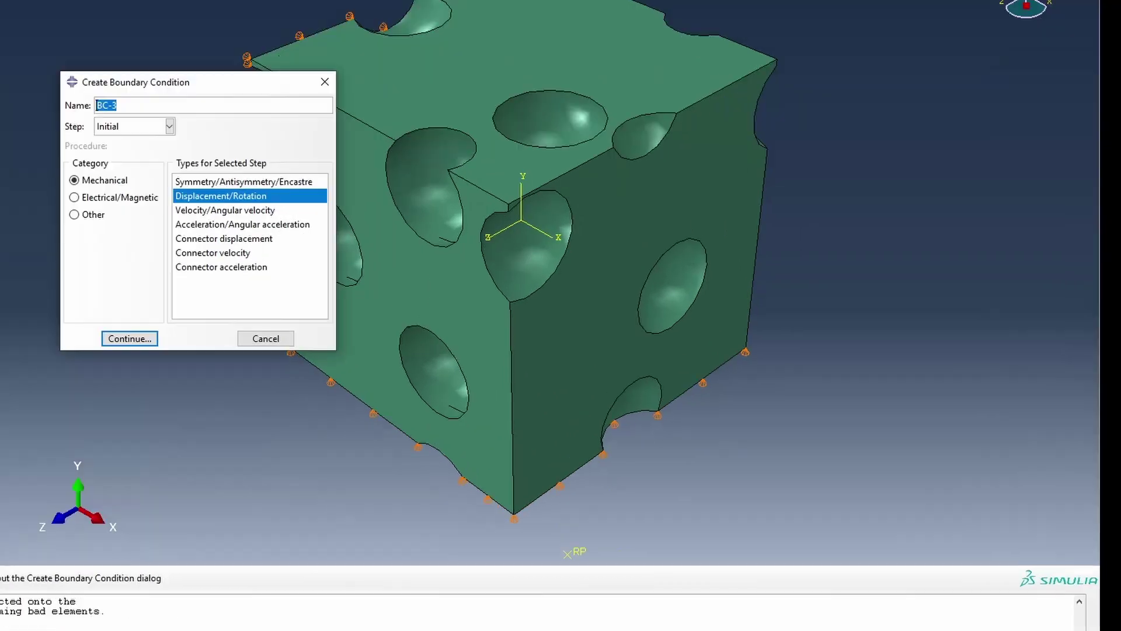
{"action": "type", "text": "ZBaseR"}
{"action": "key", "text": "Return"}
{"action": "left_click", "coordinate": [508, 209]}
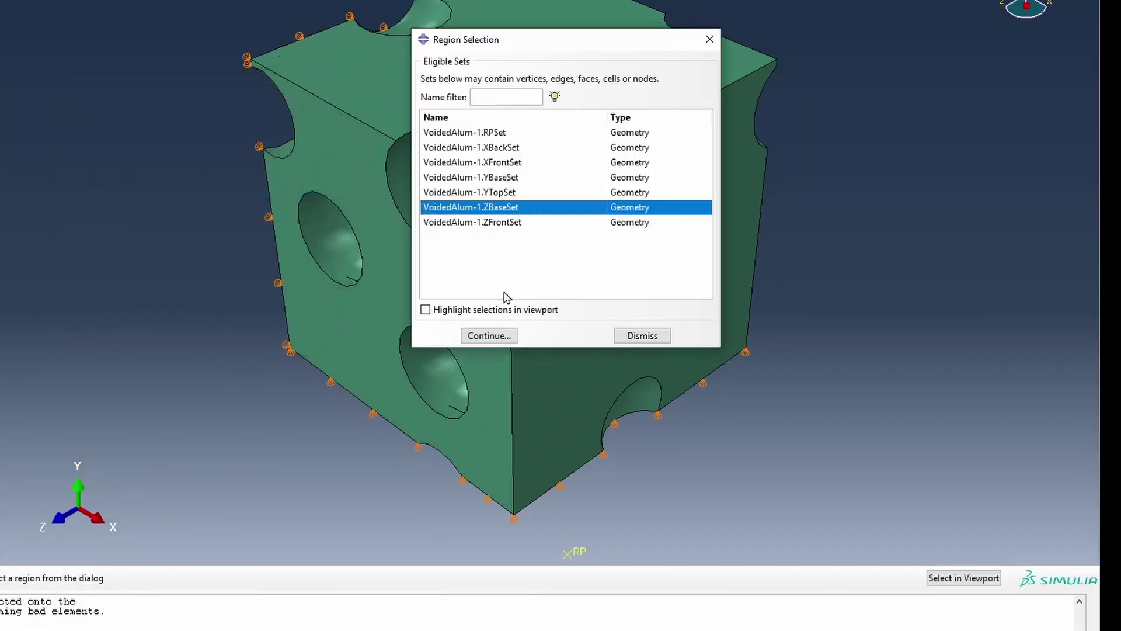
{"action": "left_click", "coordinate": [488, 335]}
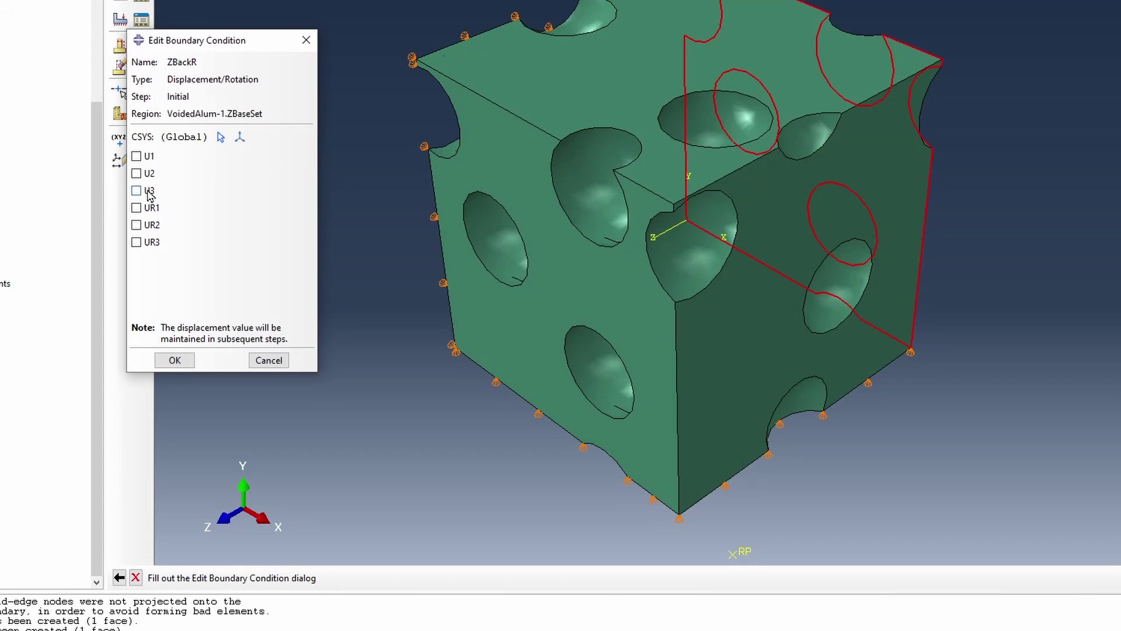
{"action": "left_click", "coordinate": [149, 193]}
{"action": "left_click", "coordinate": [177, 361]}
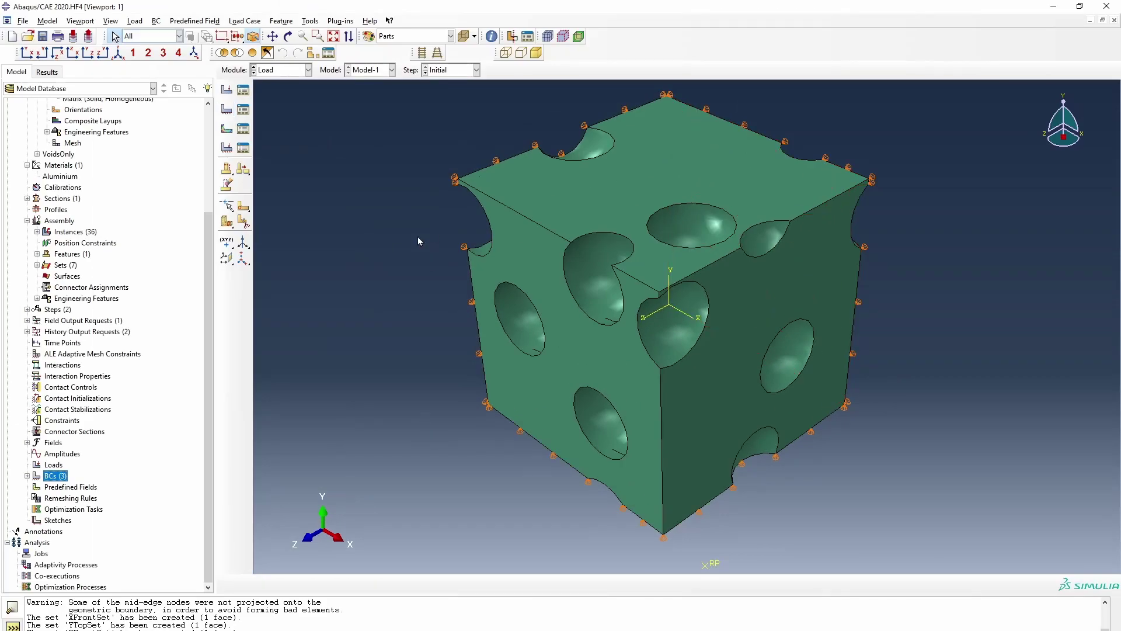
{"action": "double_click", "coordinate": [61, 479]}
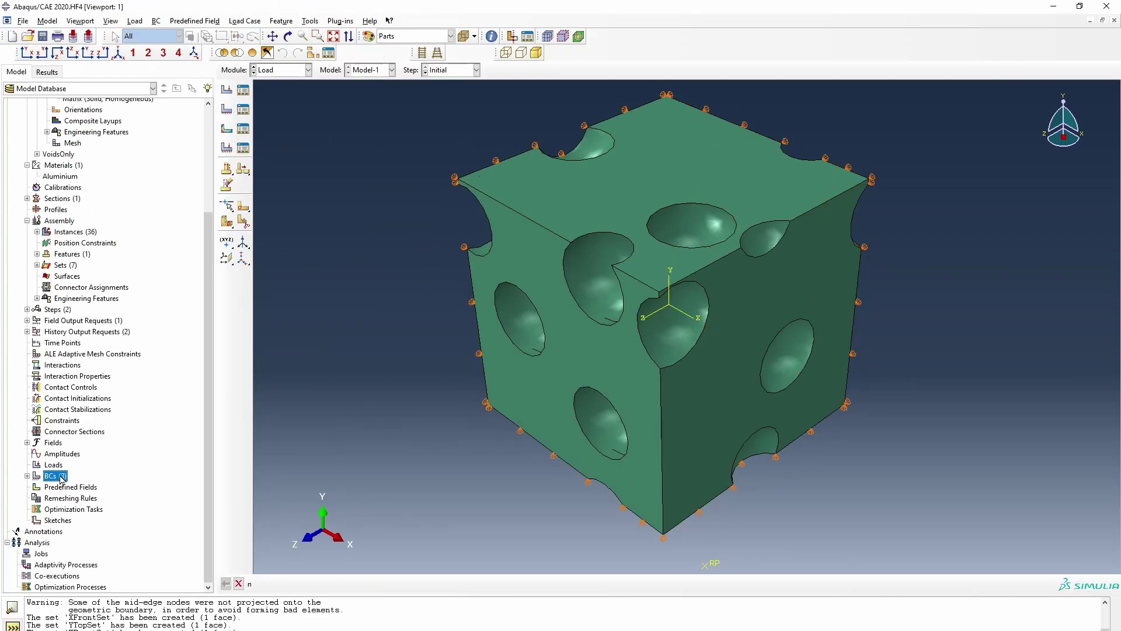
Create BC Load in loadingStep prescribing U1 = 20 on RPSet.
{"action": "key", "text": "BackSpace"}
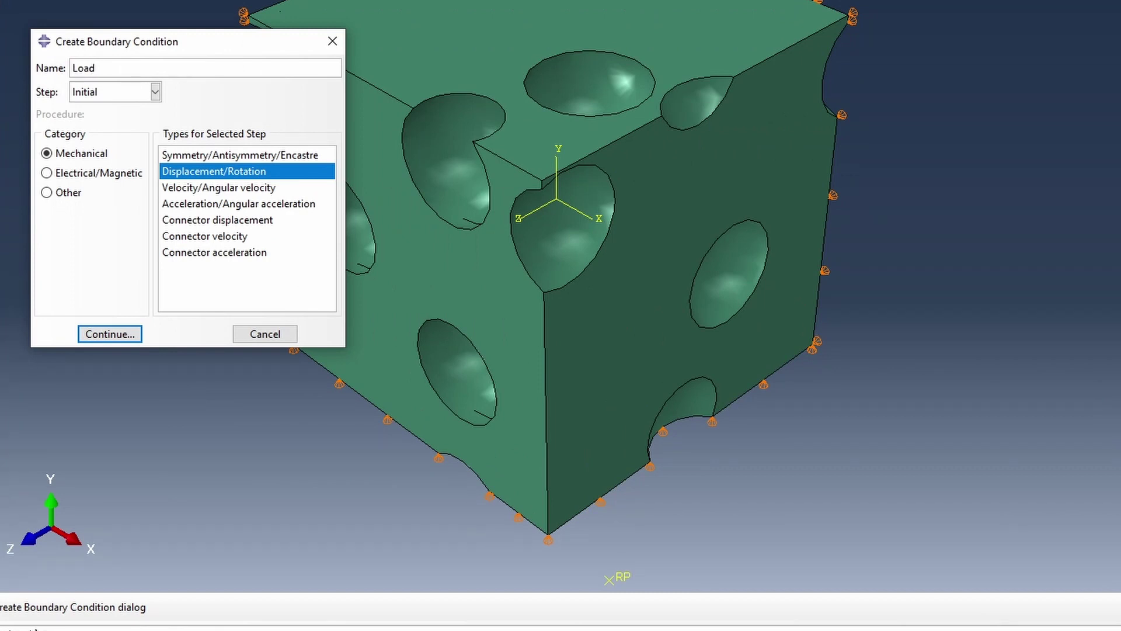
{"action": "left_click", "coordinate": [97, 89]}
{"action": "left_click", "coordinate": [87, 120]}
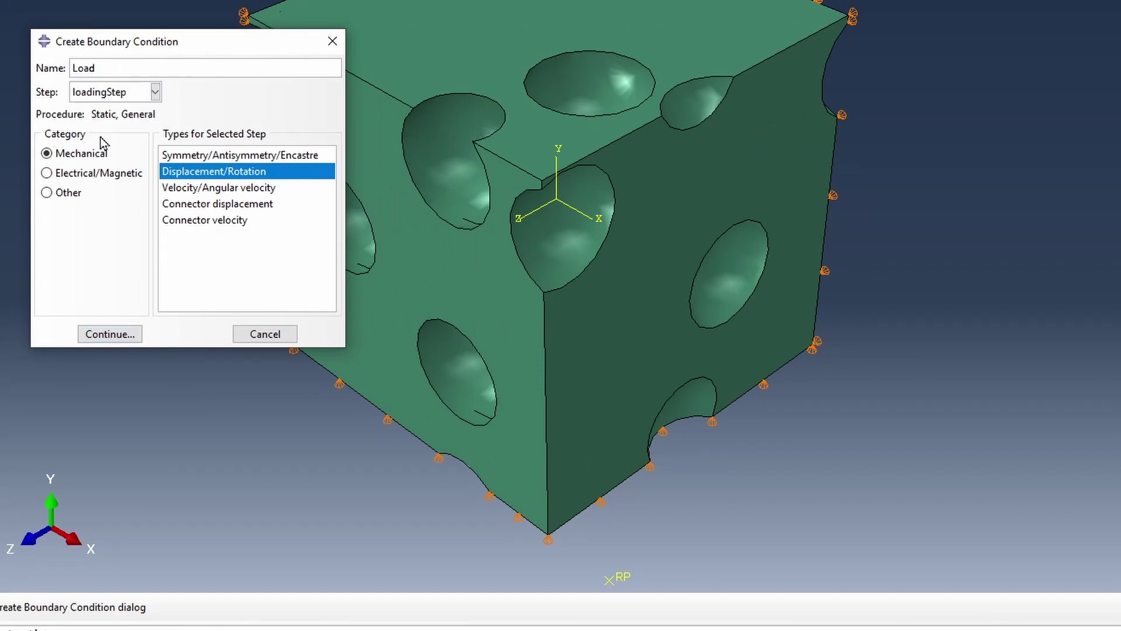
{"action": "left_click", "coordinate": [119, 333]}
{"action": "left_click", "coordinate": [536, 100]}
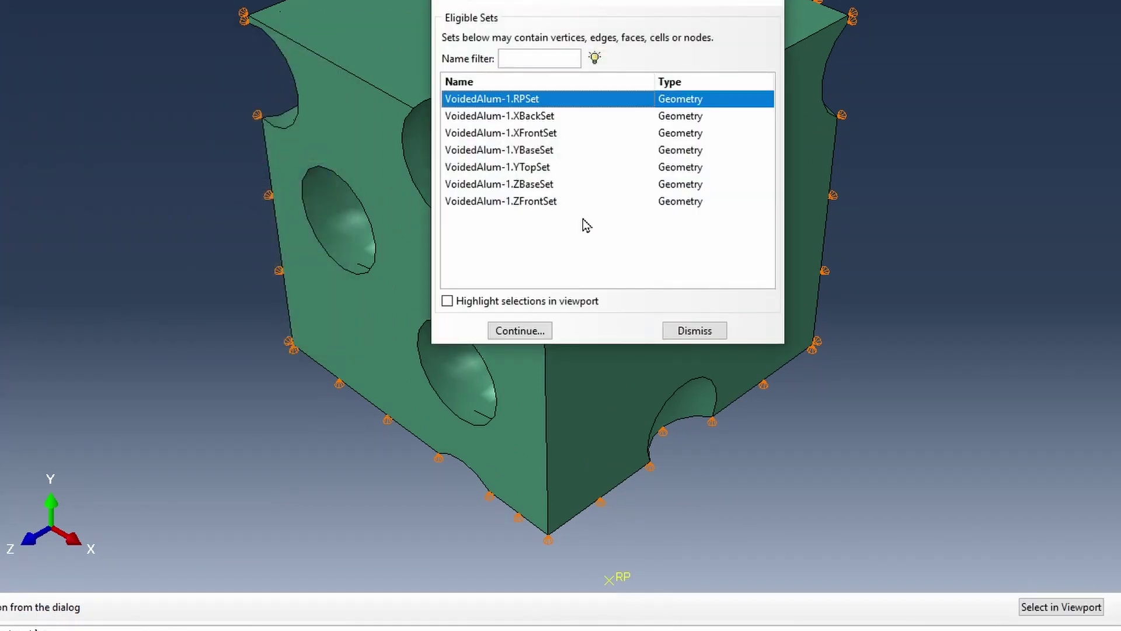
{"action": "left_click", "coordinate": [534, 331]}
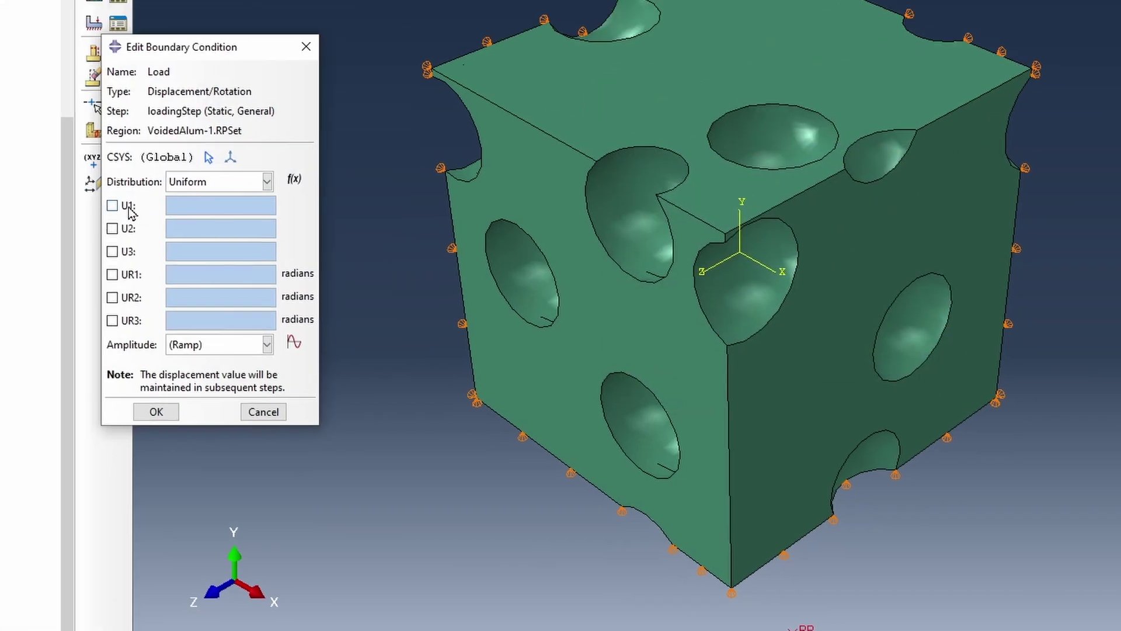
{"action": "left_click", "coordinate": [129, 209]}
{"action": "type", "text": "20"}
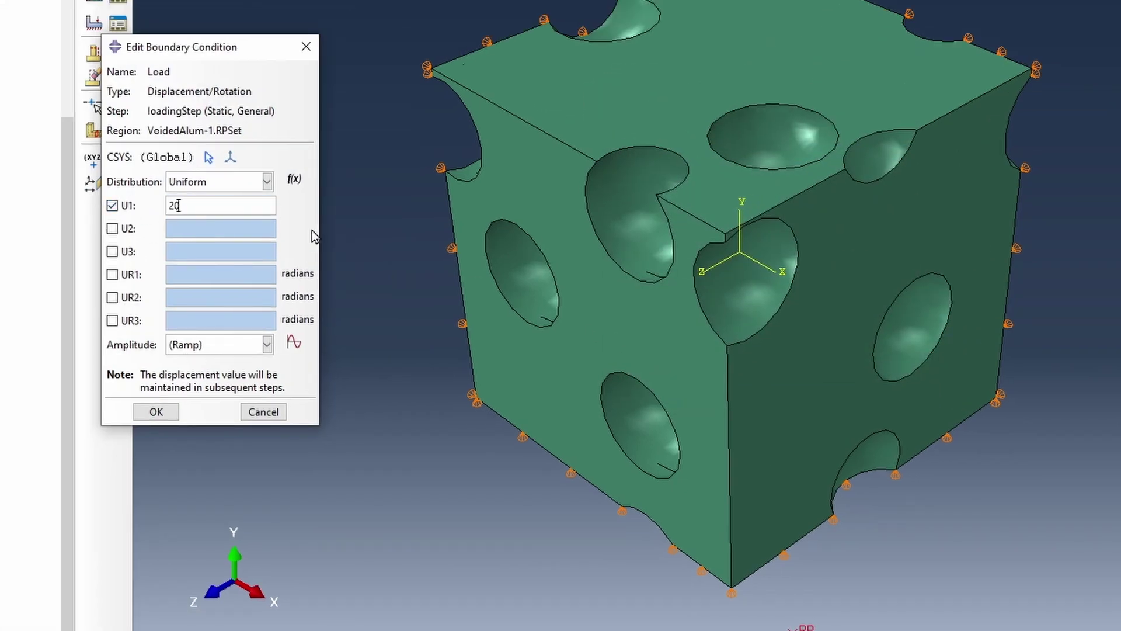
{"action": "left_click", "coordinate": [157, 411]}
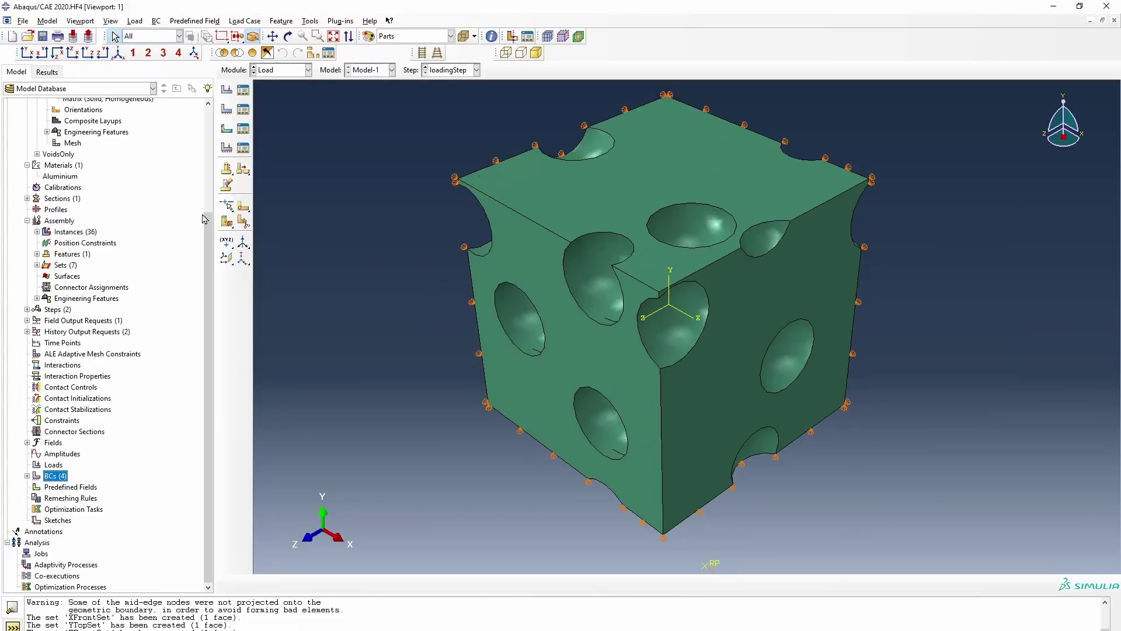
{"action": "scroll", "coordinate": [204, 219], "scroll_direction": "up", "scroll_amount": 4}
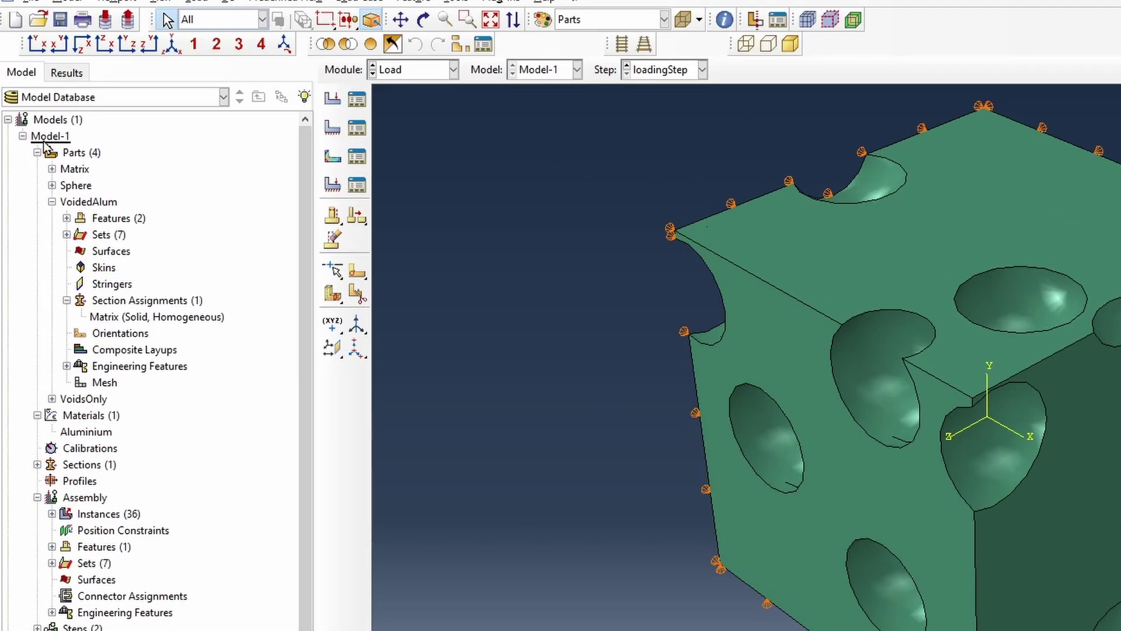
Rename Model-1 to VoidedAlumMain_XTens and collapse its tree branch.
{"action": "right_click", "coordinate": [33, 118]}
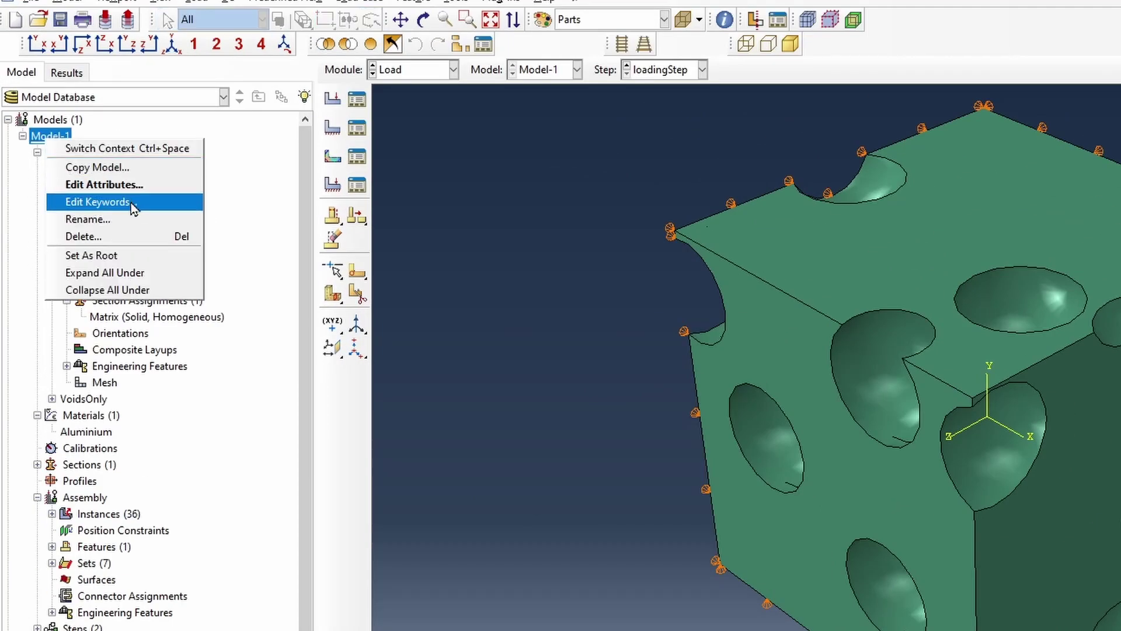
{"action": "left_click", "coordinate": [137, 219]}
{"action": "type", "text": "VoidedAlumMain_XTens"}
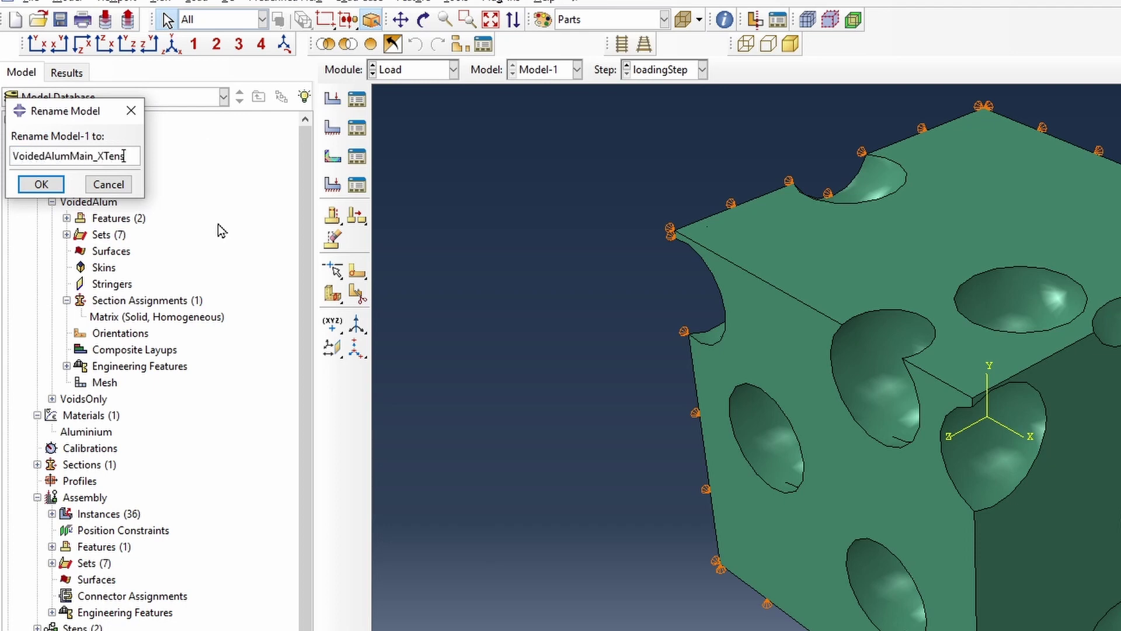
{"action": "key", "text": "Return"}
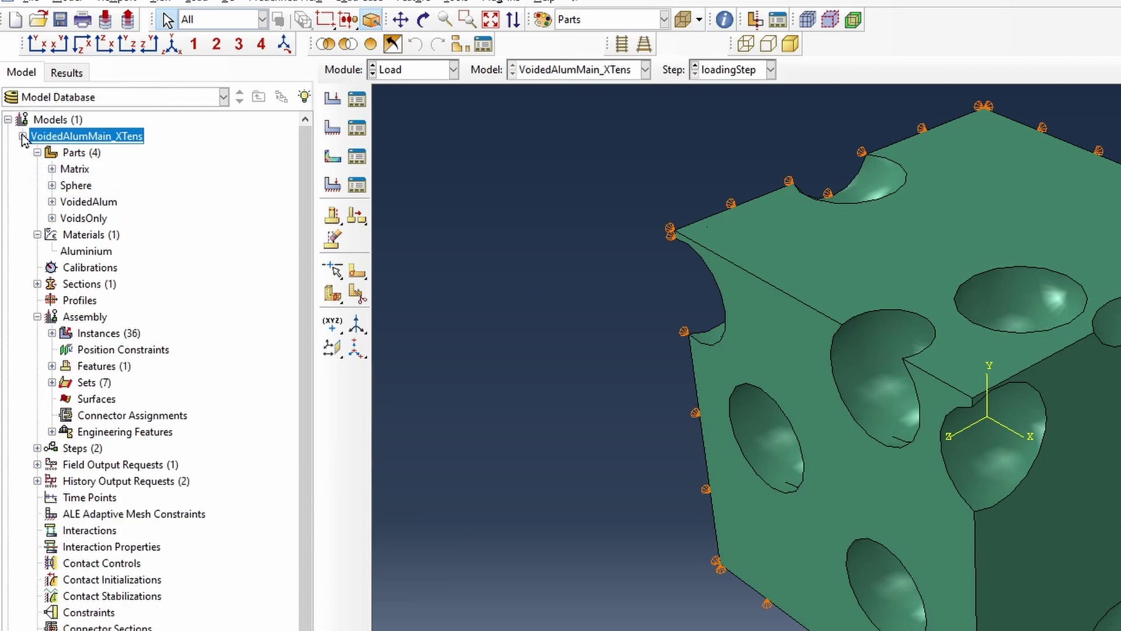
{"action": "left_click", "coordinate": [22, 136]}
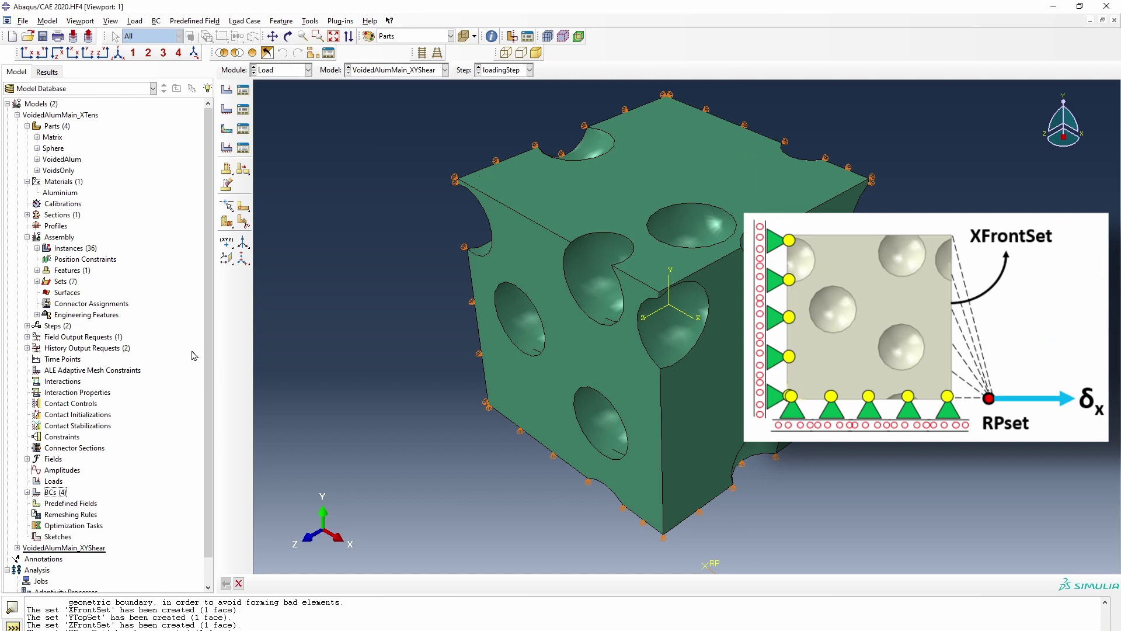
{"action": "double_click", "coordinate": [62, 437]}
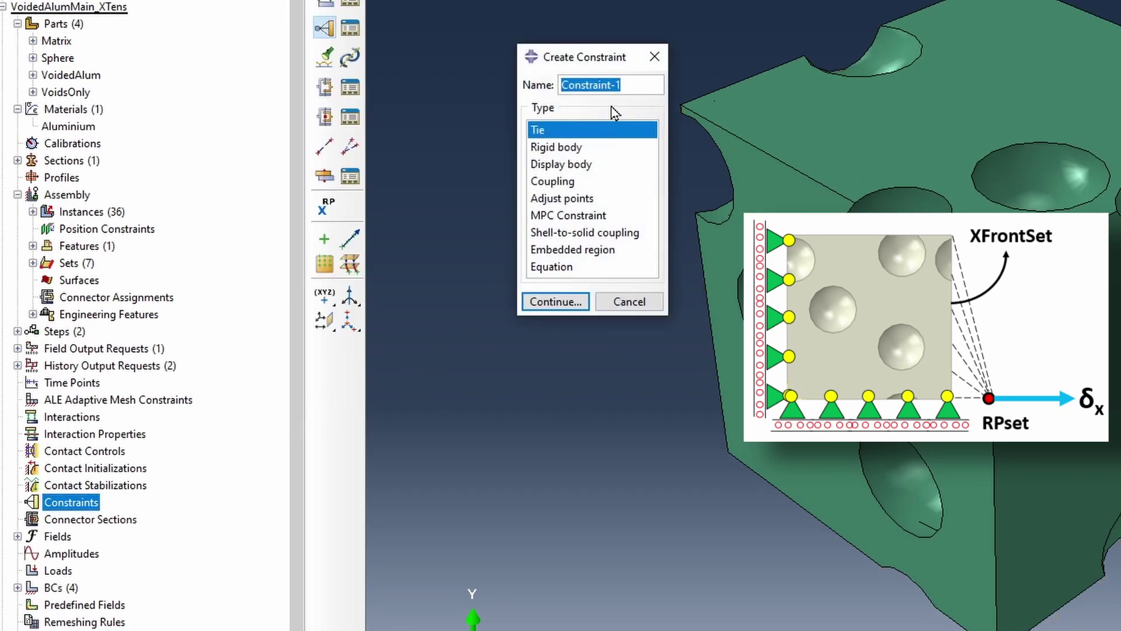
Create Equation constraint constraintEqn with first term coefficient 1, XFrontSet, DOF 1.
{"action": "type", "text": "cons"}
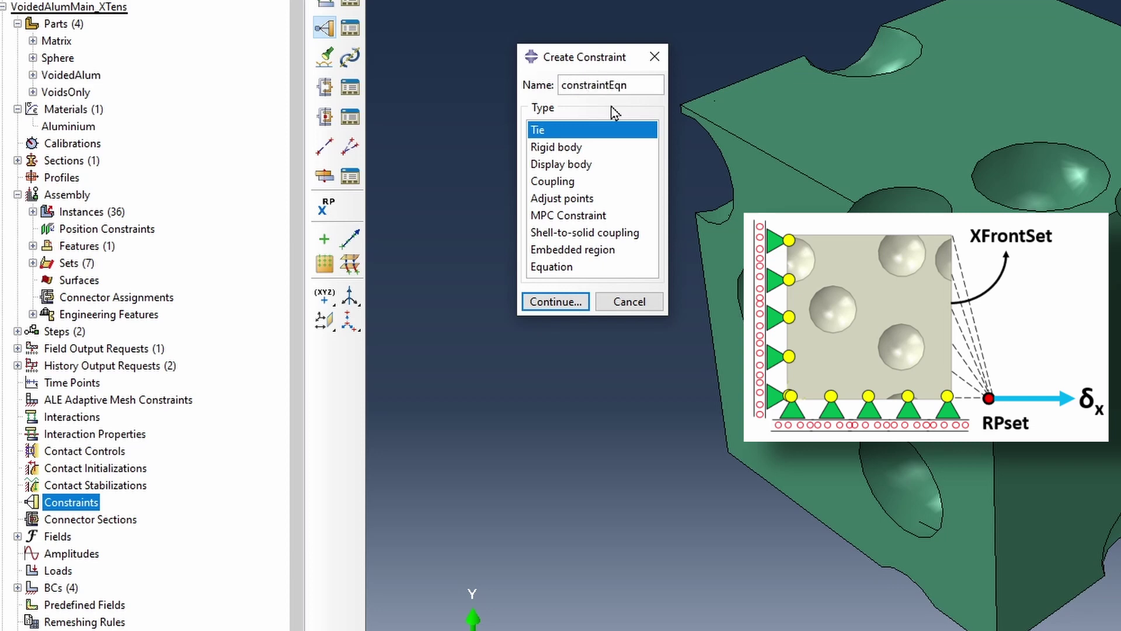
{"action": "left_click", "coordinate": [551, 266]}
{"action": "left_click", "coordinate": [564, 299]}
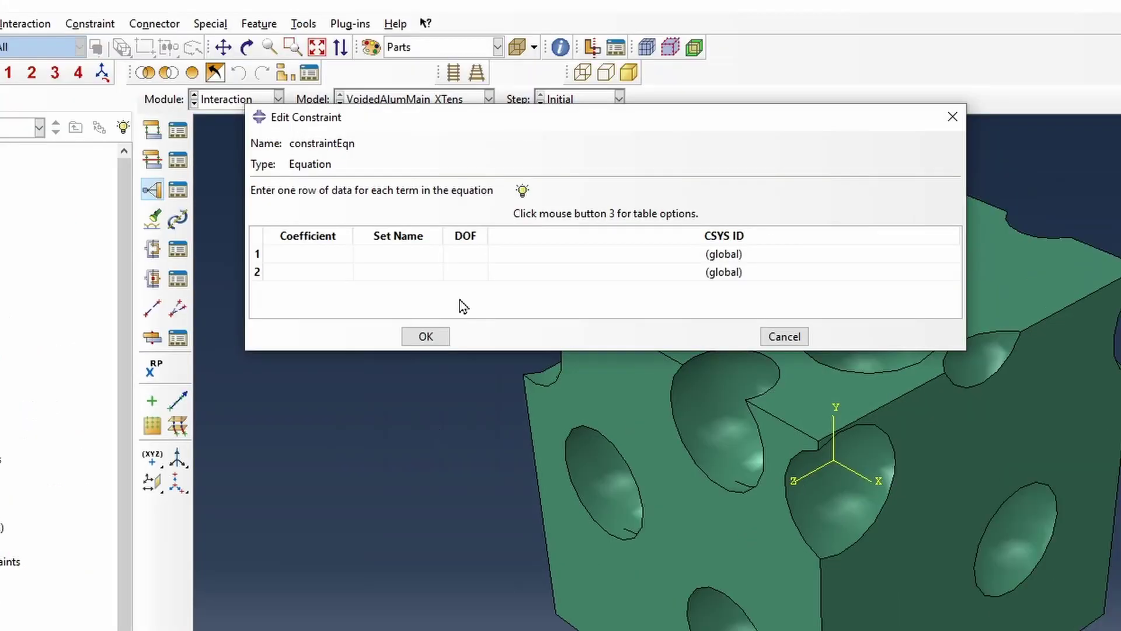
{"action": "left_click", "coordinate": [347, 255]}
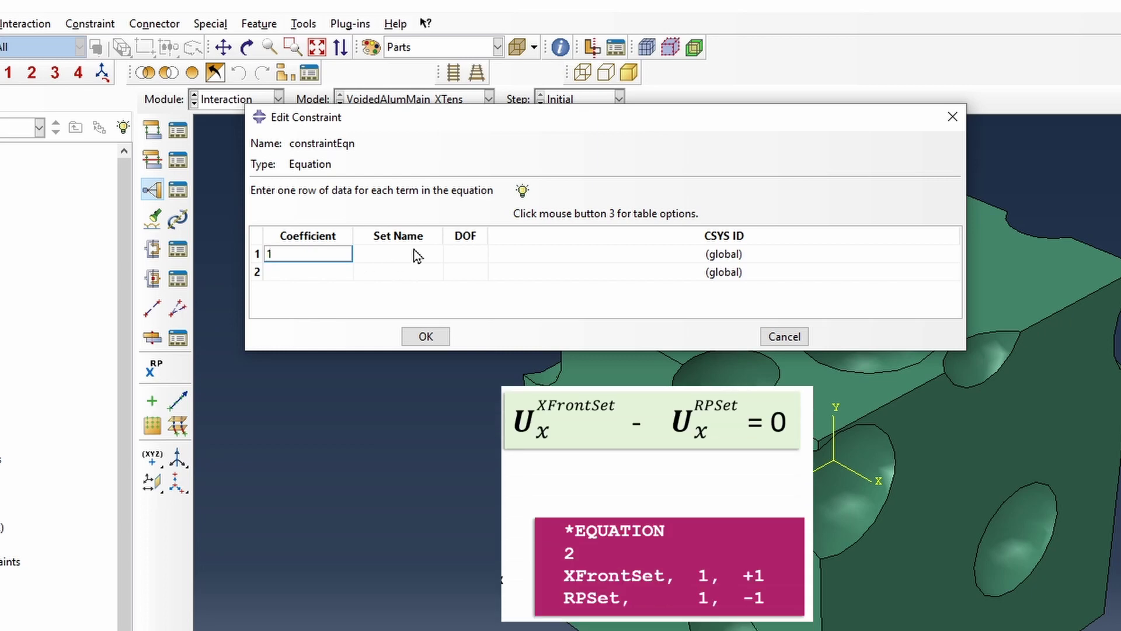
{"action": "left_click", "coordinate": [417, 255]}
{"action": "left_click_drag", "start_coordinate": [443, 236], "coordinate": [638, 238]}
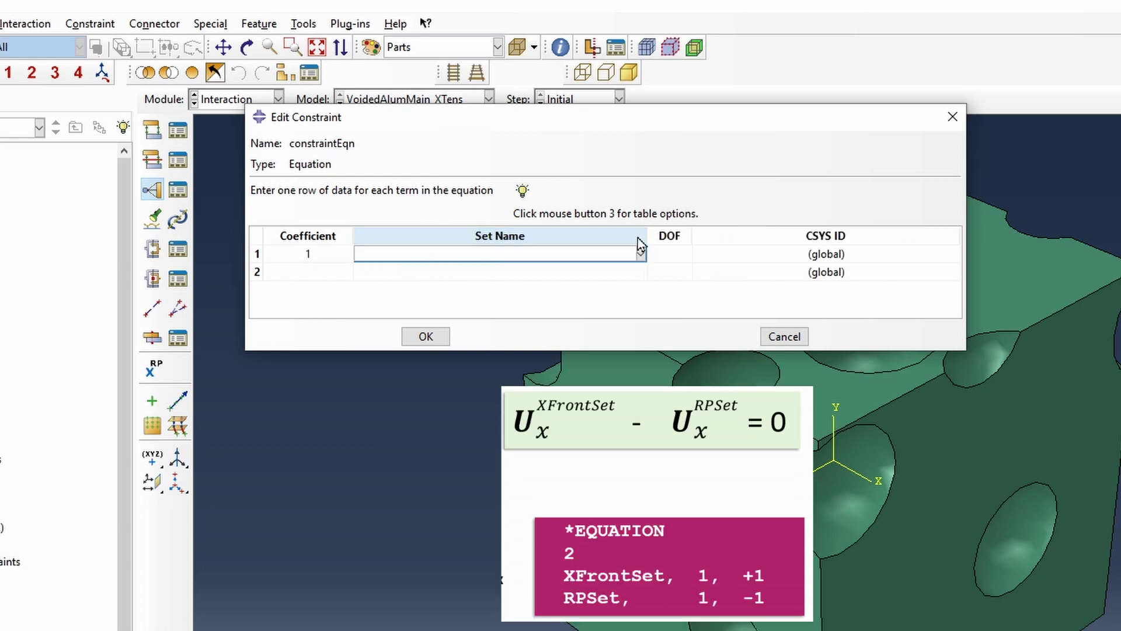
{"action": "left_click", "coordinate": [640, 254]}
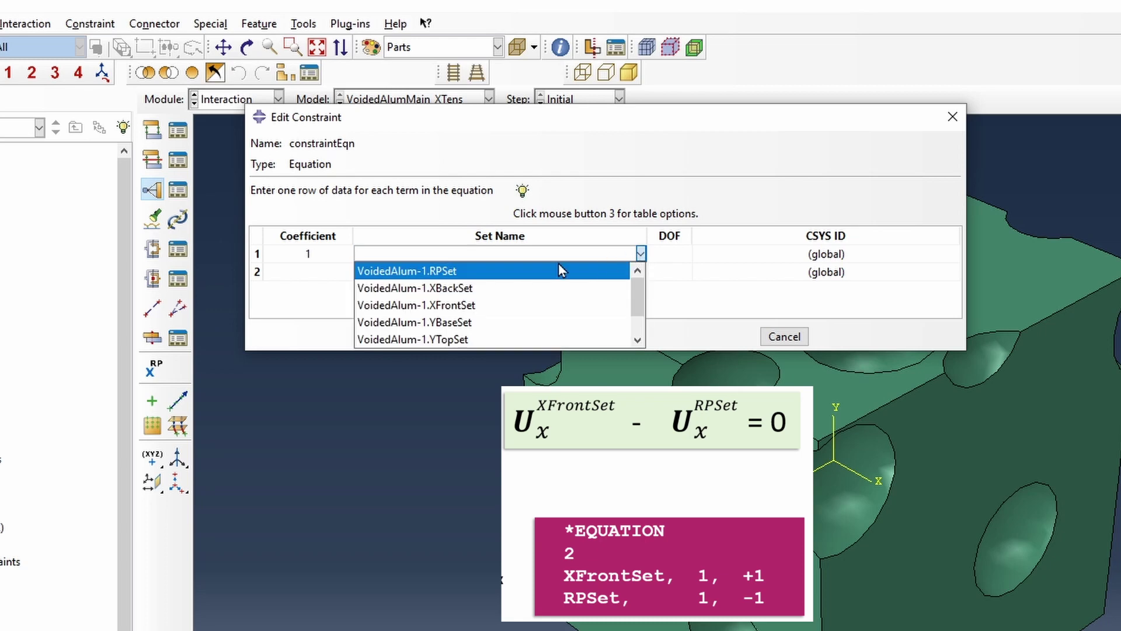
{"action": "left_click", "coordinate": [459, 310]}
{"action": "left_click", "coordinate": [670, 253]}
{"action": "type", "text": "1"}
Add the second term, coefficient -1 on RPSet DOF 1, and confirm the constraint.
{"action": "left_click", "coordinate": [665, 272]}
{"action": "type", "text": "1"}
{"action": "left_click", "coordinate": [586, 274]}
{"action": "left_click", "coordinate": [640, 272]}
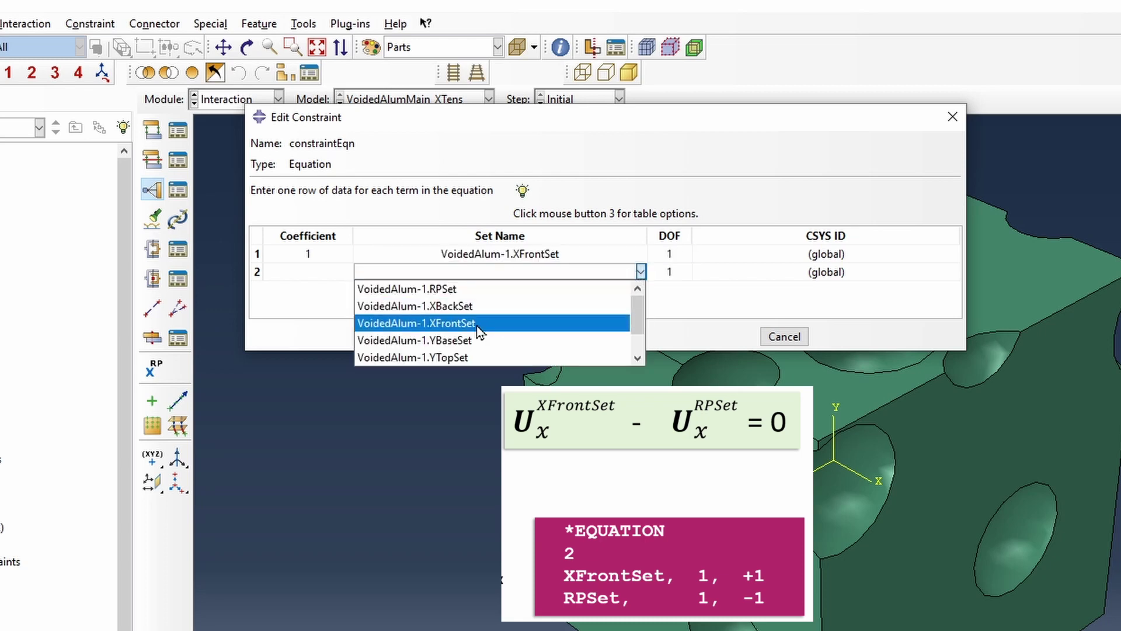
{"action": "left_click", "coordinate": [467, 289]}
{"action": "left_click", "coordinate": [306, 273]}
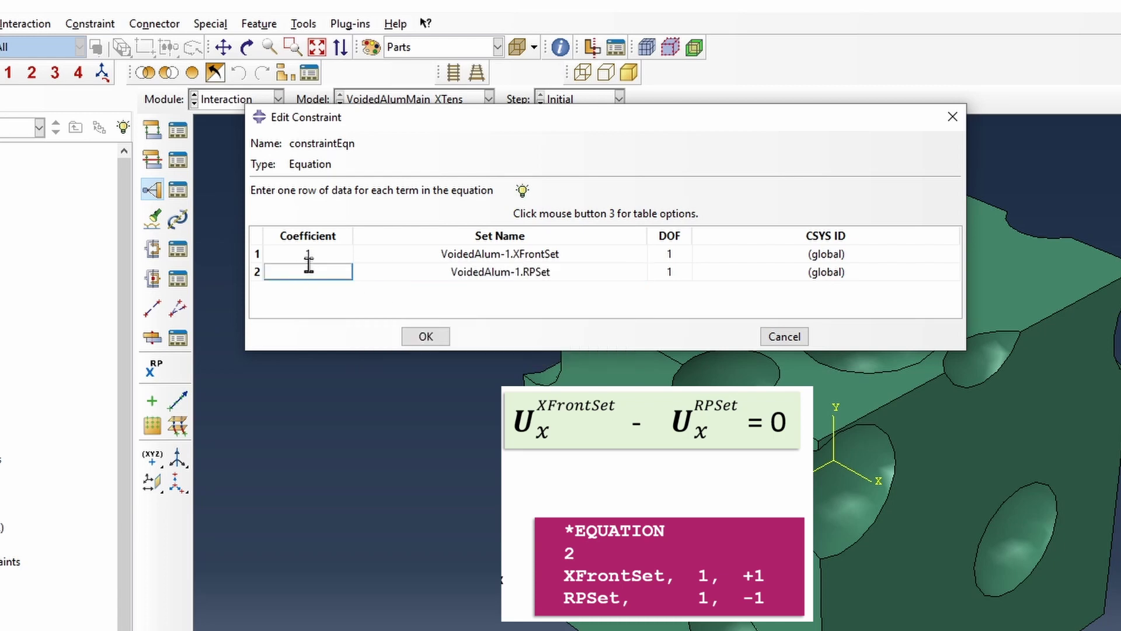
{"action": "left_click", "coordinate": [425, 337]}
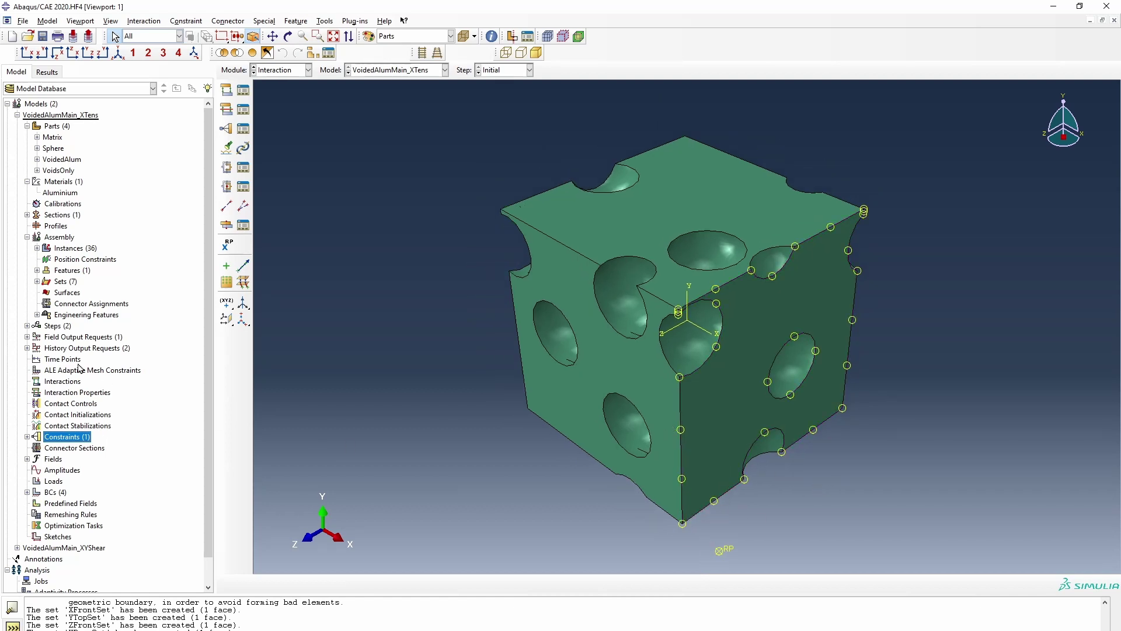
{"action": "left_click", "coordinate": [17, 116]}
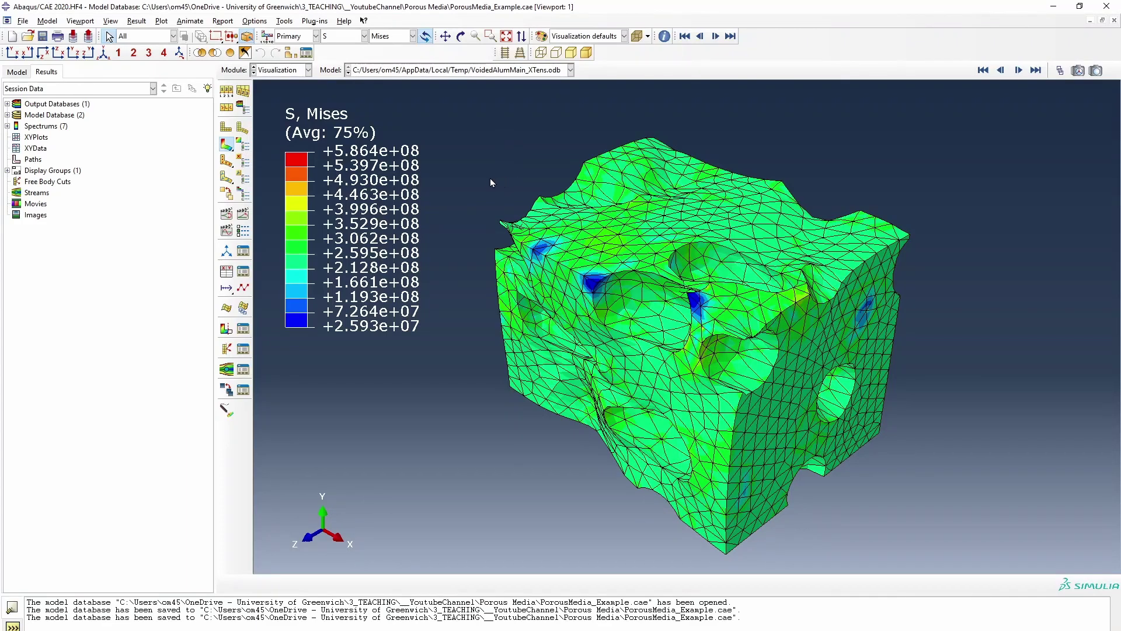
Animate the deformation scale factor and display S11 stress contours.
{"action": "left_click", "coordinate": [228, 215]}
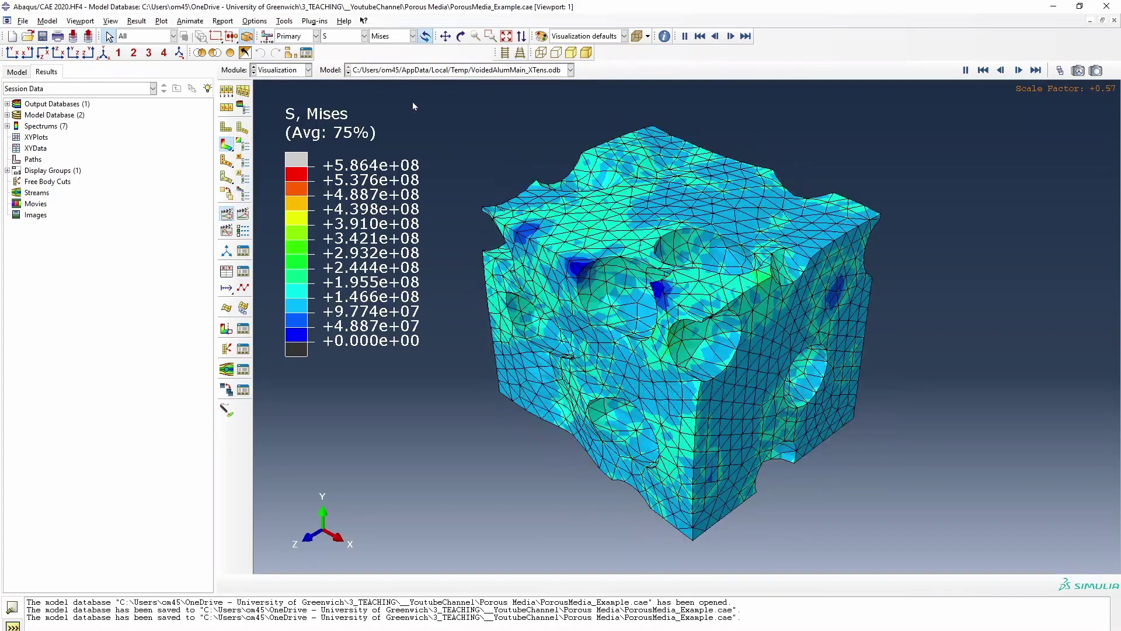
{"action": "left_click", "coordinate": [413, 36]}
{"action": "left_click", "coordinate": [401, 146]}
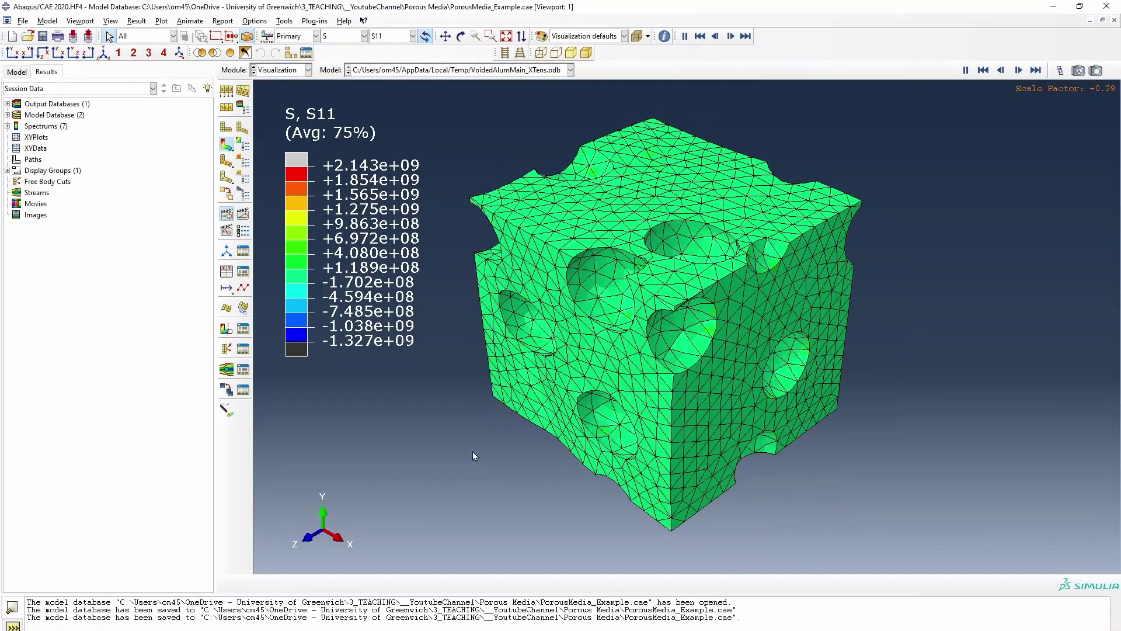
{"action": "left_click", "coordinate": [364, 36]}
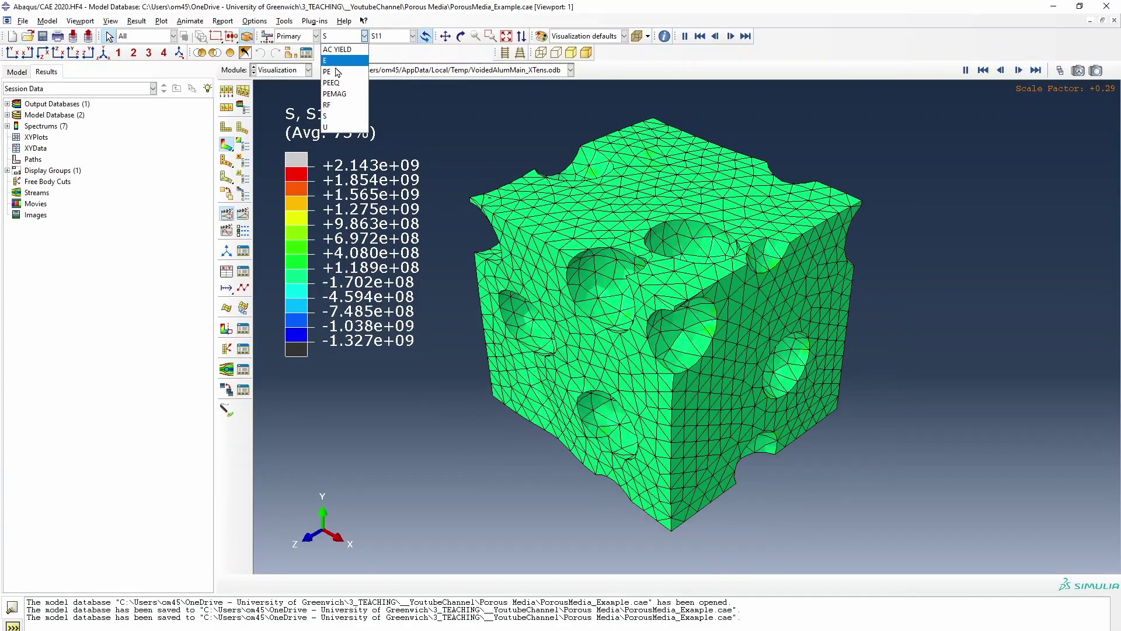
Show plastic strain PE contours, stop the deformation animation and rotate the voided cube view.
{"action": "left_click", "coordinate": [337, 72]}
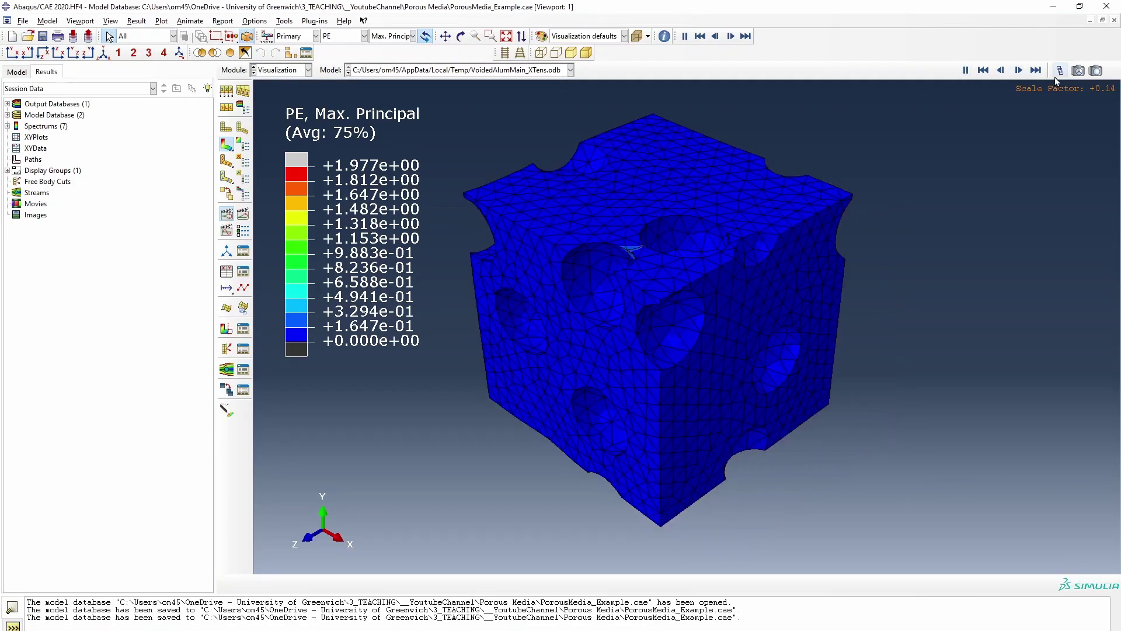
{"action": "left_click", "coordinate": [1035, 70]}
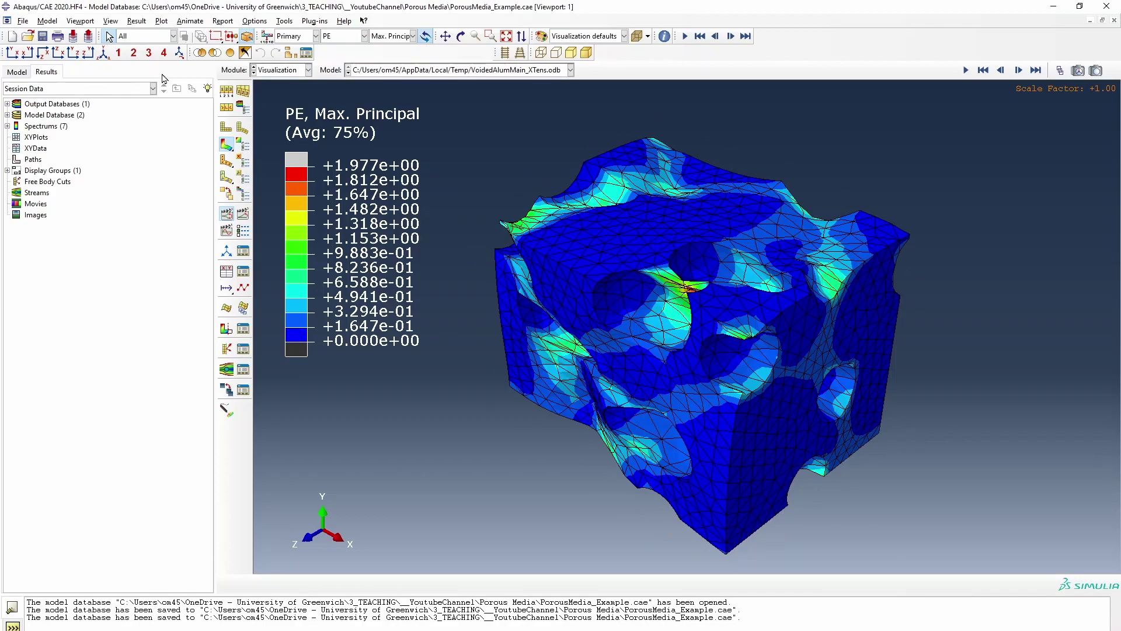
{"action": "left_click", "coordinate": [460, 36]}
{"action": "left_click_drag", "start_coordinate": [642, 263], "coordinate": [548, 280]}
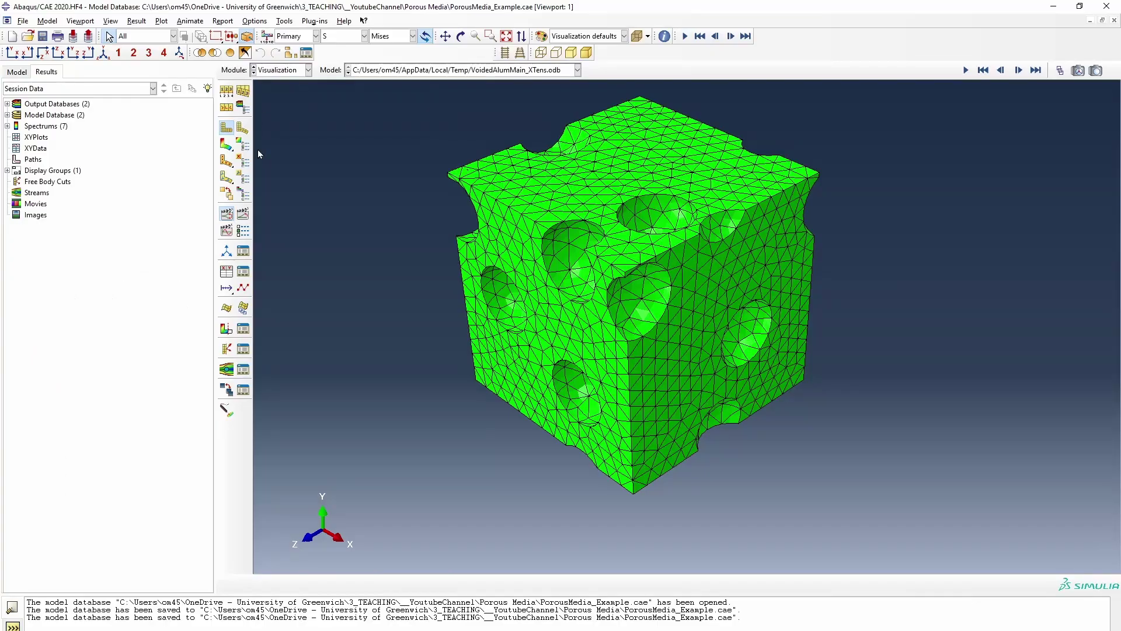
Show Mises contours on the deformed cube, then plot RF1 and U1 history of node 34777 against time.
{"action": "left_click", "coordinate": [225, 145]}
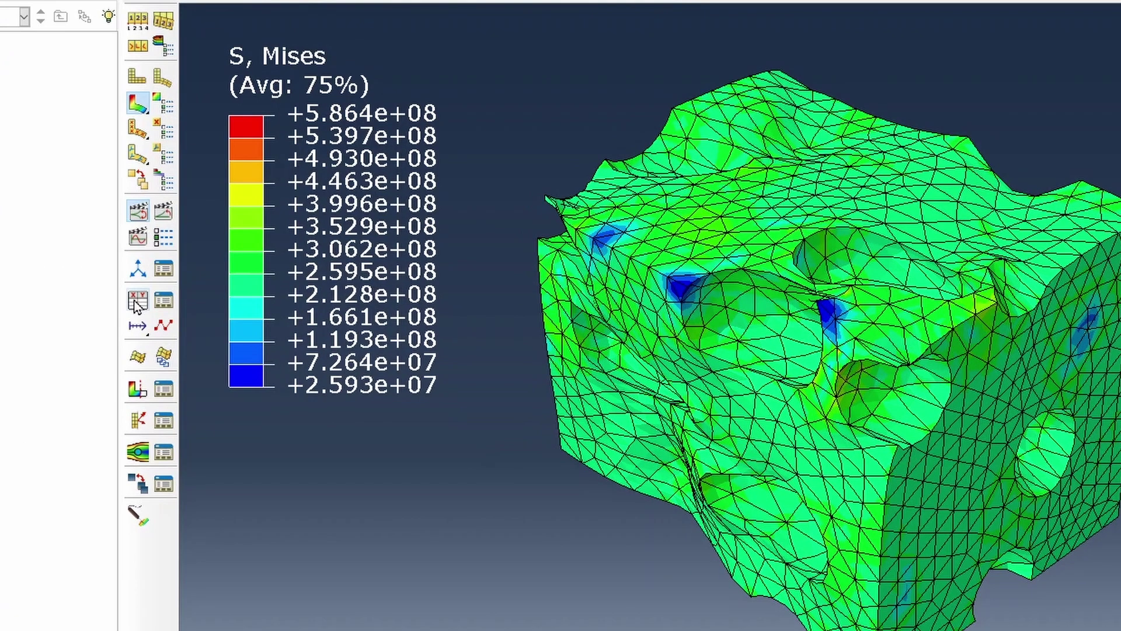
{"action": "left_click", "coordinate": [229, 231]}
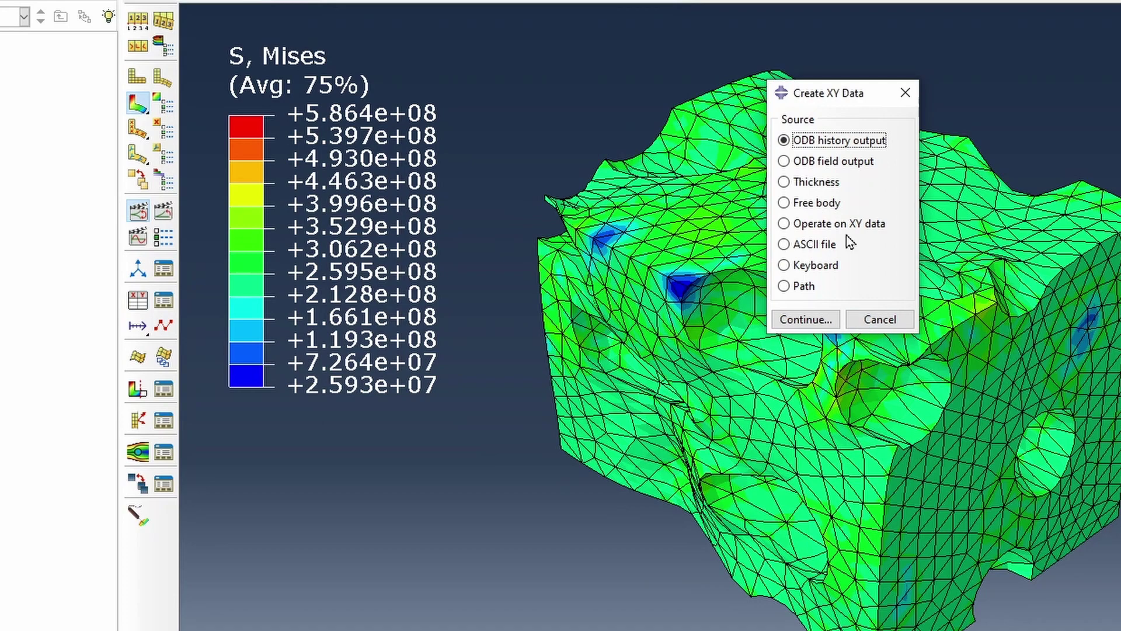
{"action": "left_click", "coordinate": [817, 320]}
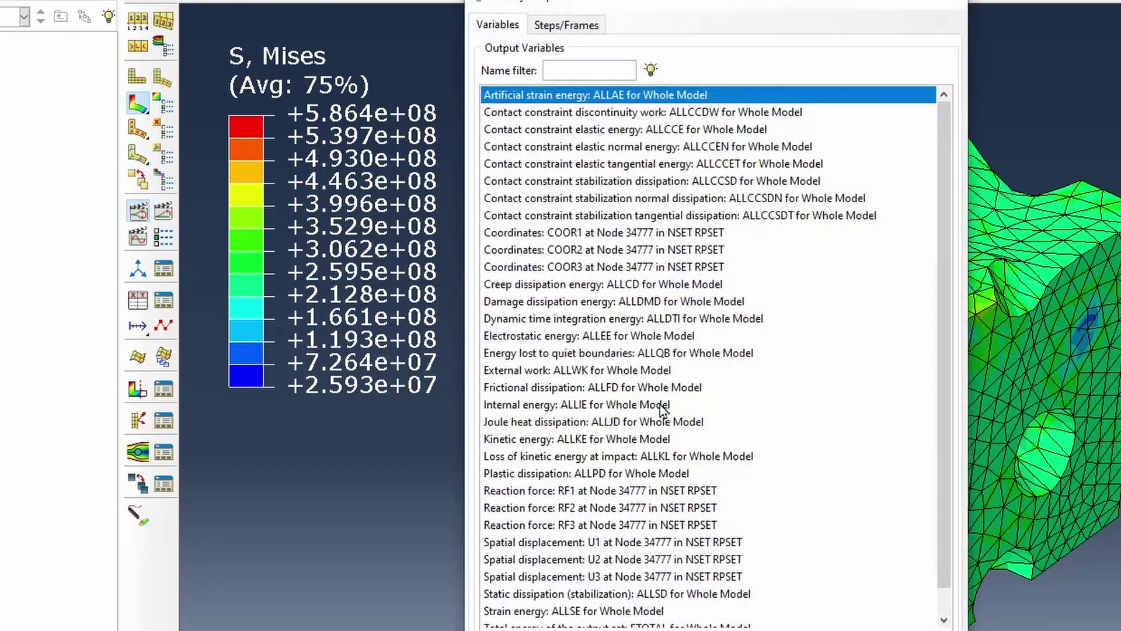
{"action": "left_click", "coordinate": [592, 494]}
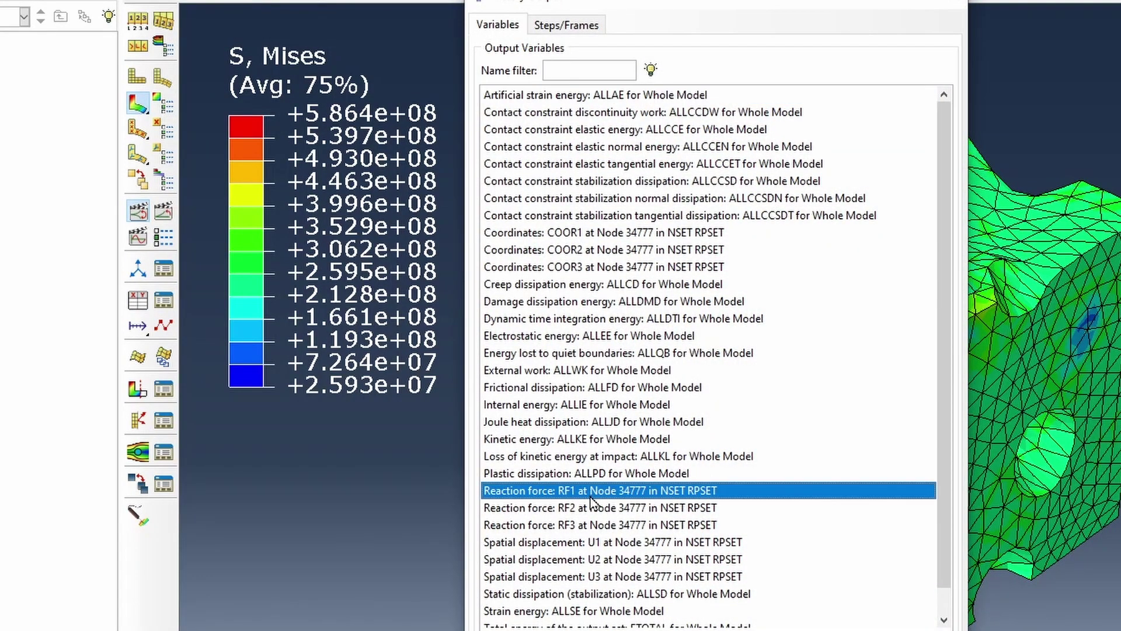
{"action": "left_click", "coordinate": [619, 542], "text": "ctrl"}
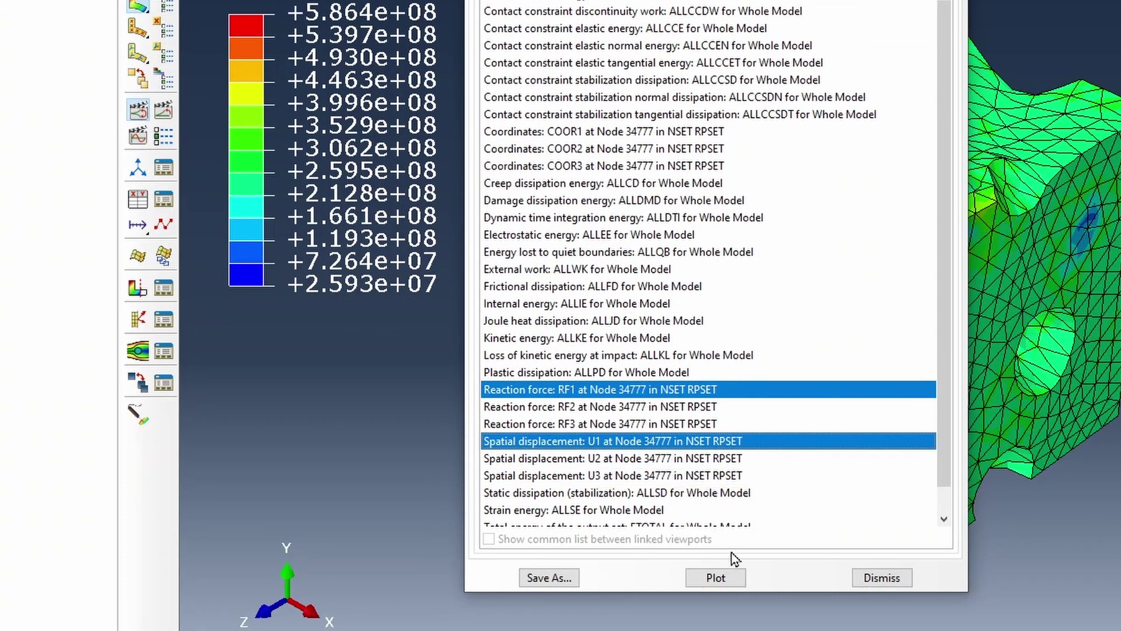
{"action": "left_click", "coordinate": [716, 577]}
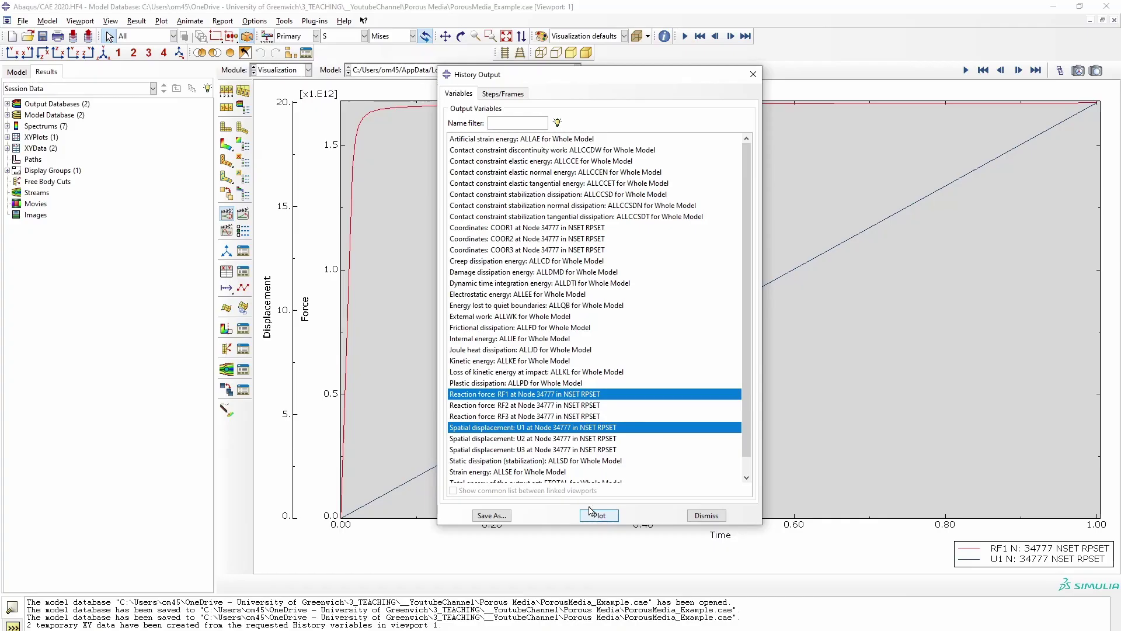
{"action": "left_click", "coordinate": [706, 515]}
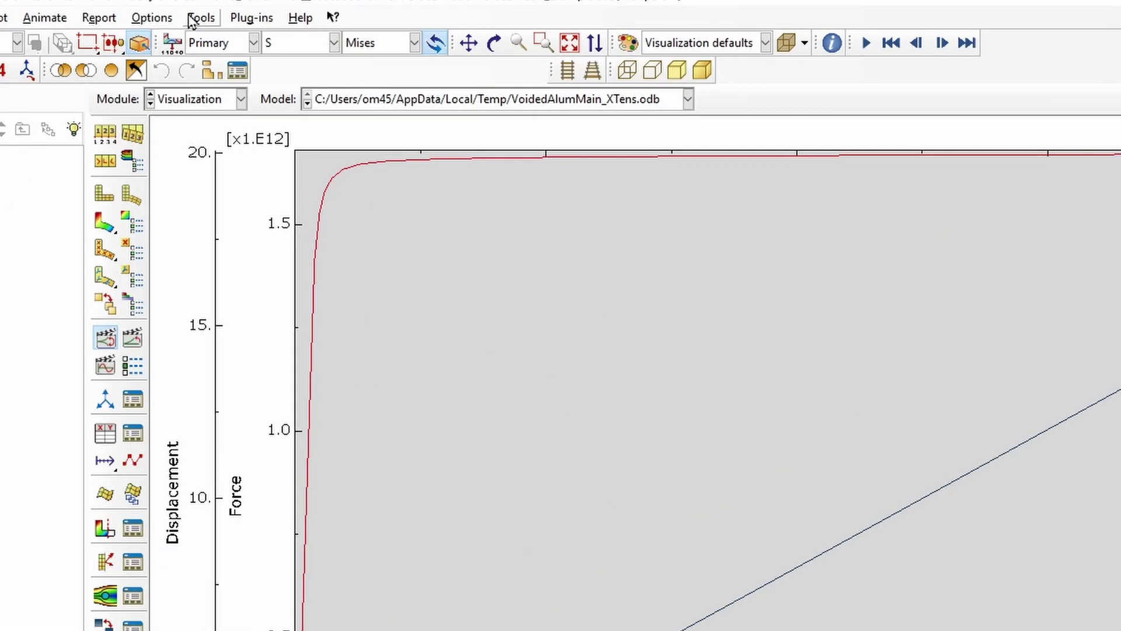
Export the current XY plot's RF1 and U1 data to Excel with the Excel Utilities plug-in.
{"action": "left_click", "coordinate": [287, 21]}
{"action": "left_click", "coordinate": [291, 22]}
{"action": "left_click", "coordinate": [211, 18]}
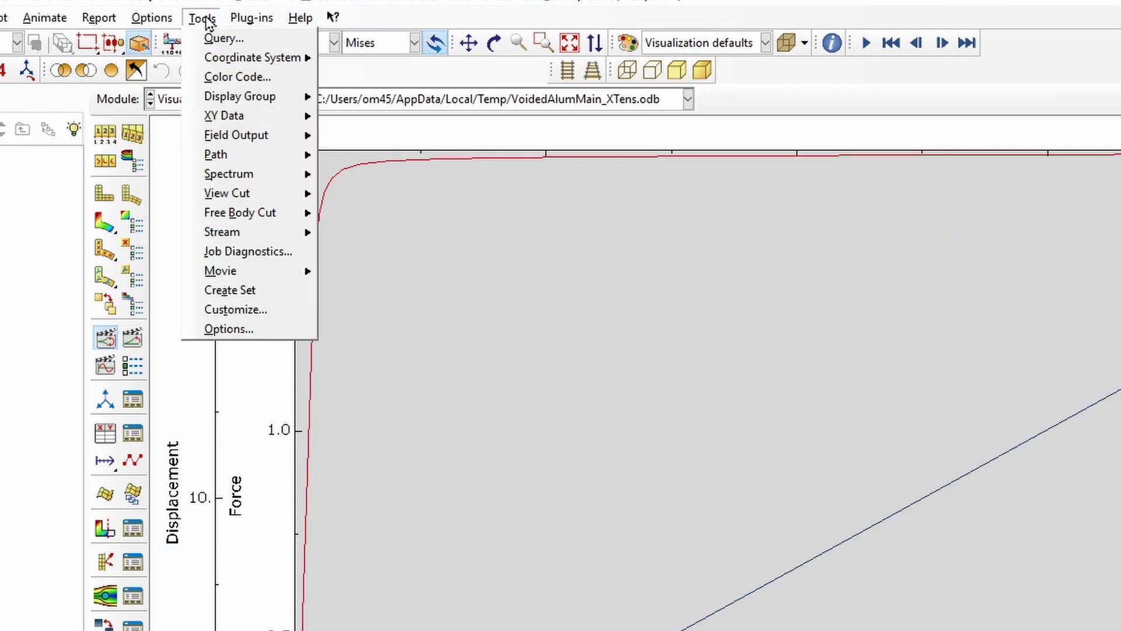
{"action": "left_click", "coordinate": [252, 19]}
{"action": "left_click", "coordinate": [251, 18]}
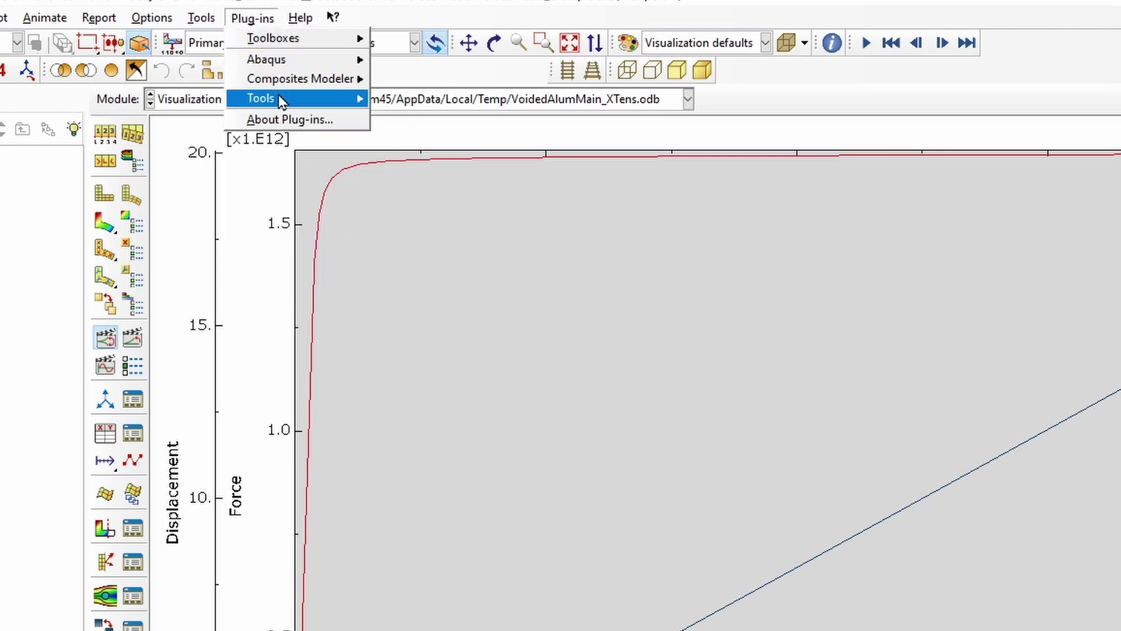
{"action": "mouse_move", "coordinate": [292, 98]}
{"action": "left_click", "coordinate": [418, 141]}
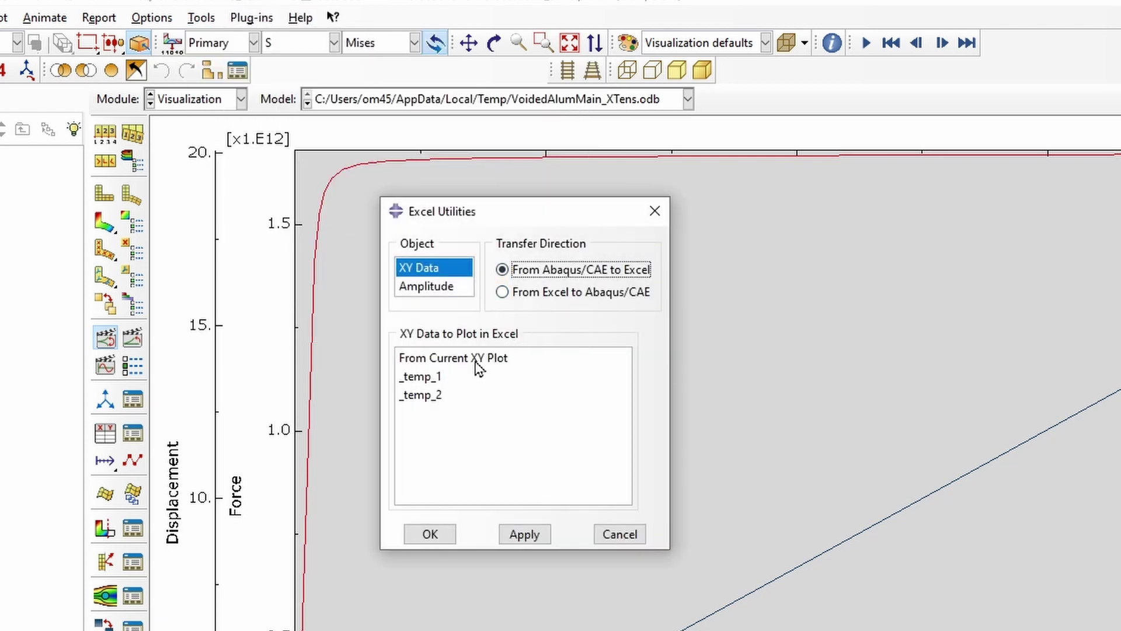
{"action": "left_click", "coordinate": [477, 367]}
{"action": "left_click", "coordinate": [428, 535]}
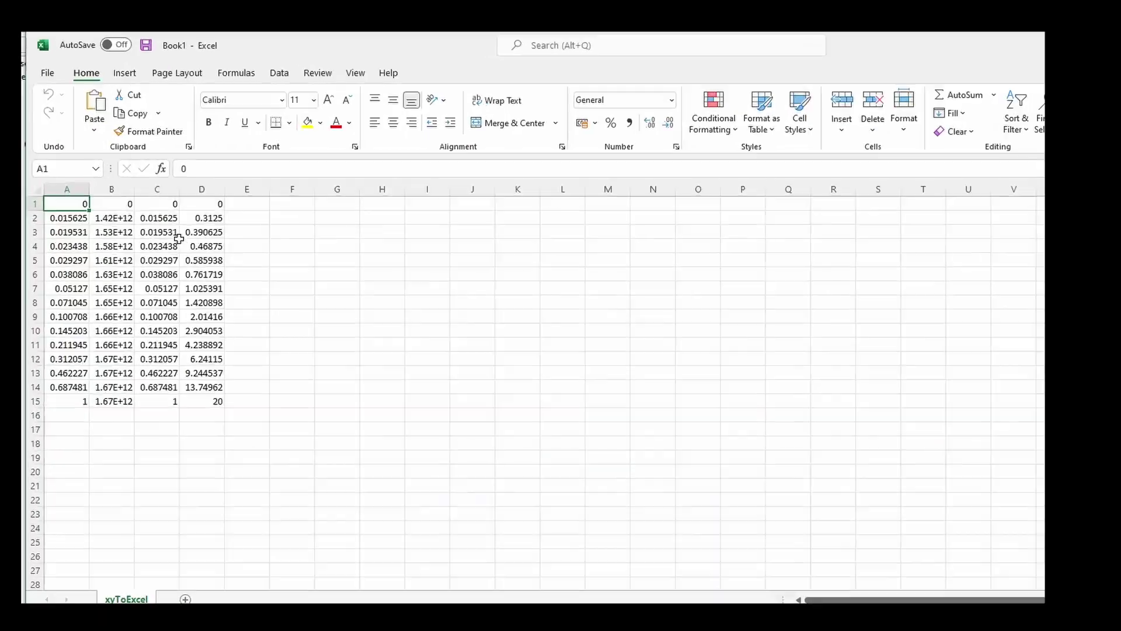
Copy the exported A1:D15 data into A11:D25 of the results sheet and check the time, rfX and uX headers.
{"action": "left_click_drag", "start_coordinate": [58, 204], "coordinate": [206, 414]}
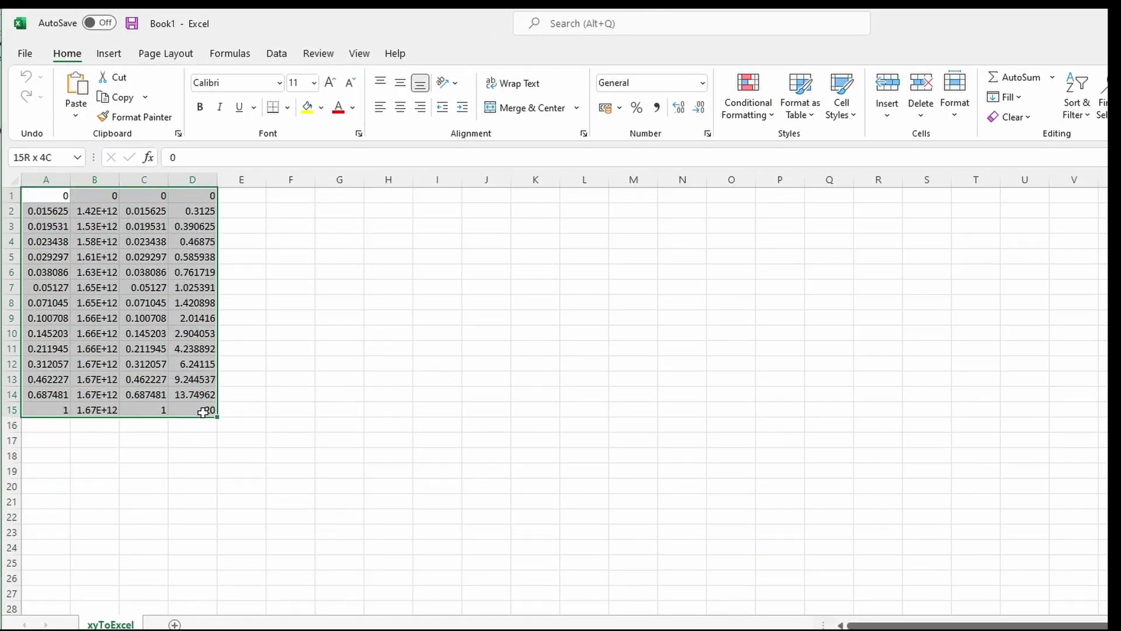
{"action": "key", "text": "ctrl+c"}
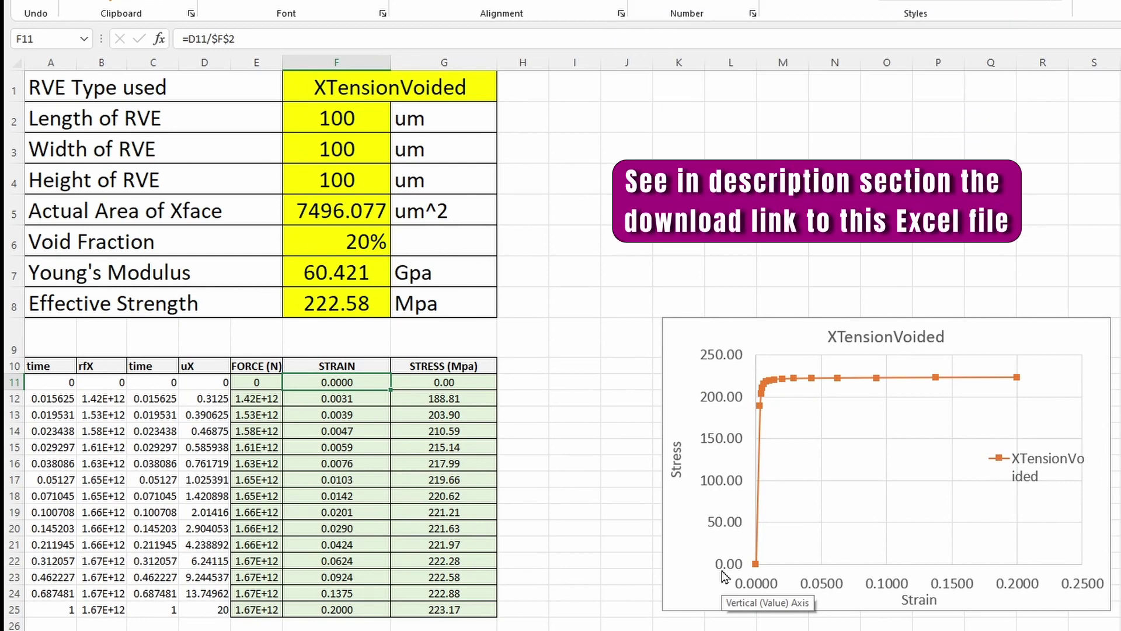
{"action": "left_click_drag", "start_coordinate": [39, 383], "coordinate": [205, 623]}
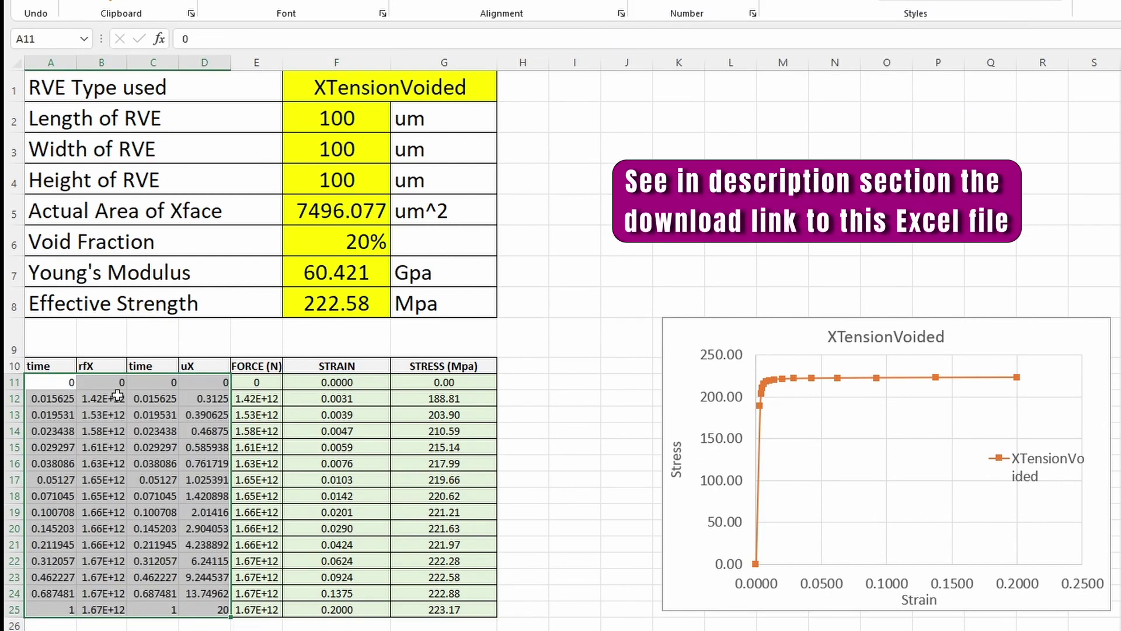
{"action": "left_click", "coordinate": [49, 369]}
{"action": "left_click", "coordinate": [97, 368]}
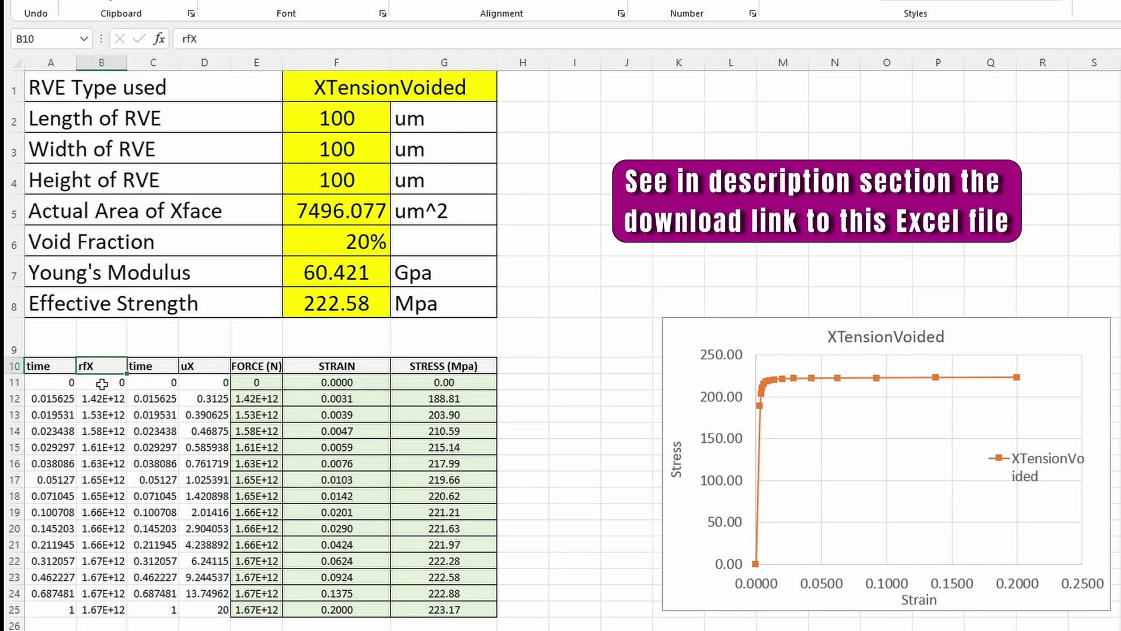
{"action": "left_click", "coordinate": [156, 365]}
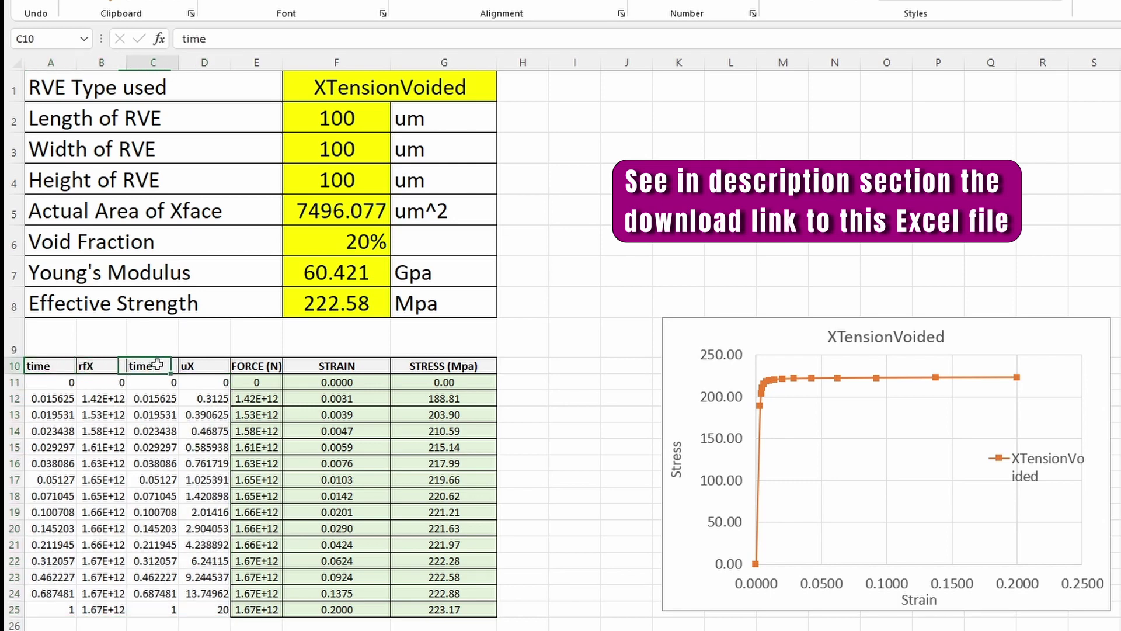
{"action": "left_click", "coordinate": [187, 365]}
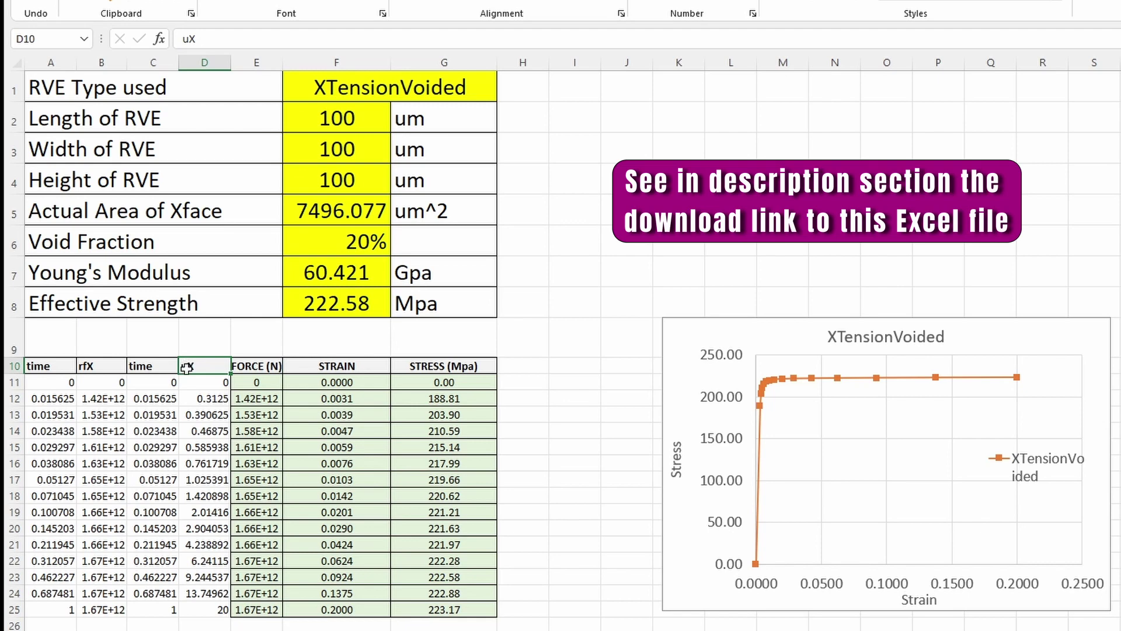
Review the force, strain and stress formulas in E11, F11 and G11, leaving them unchanged.
{"action": "left_click", "coordinate": [255, 381]}
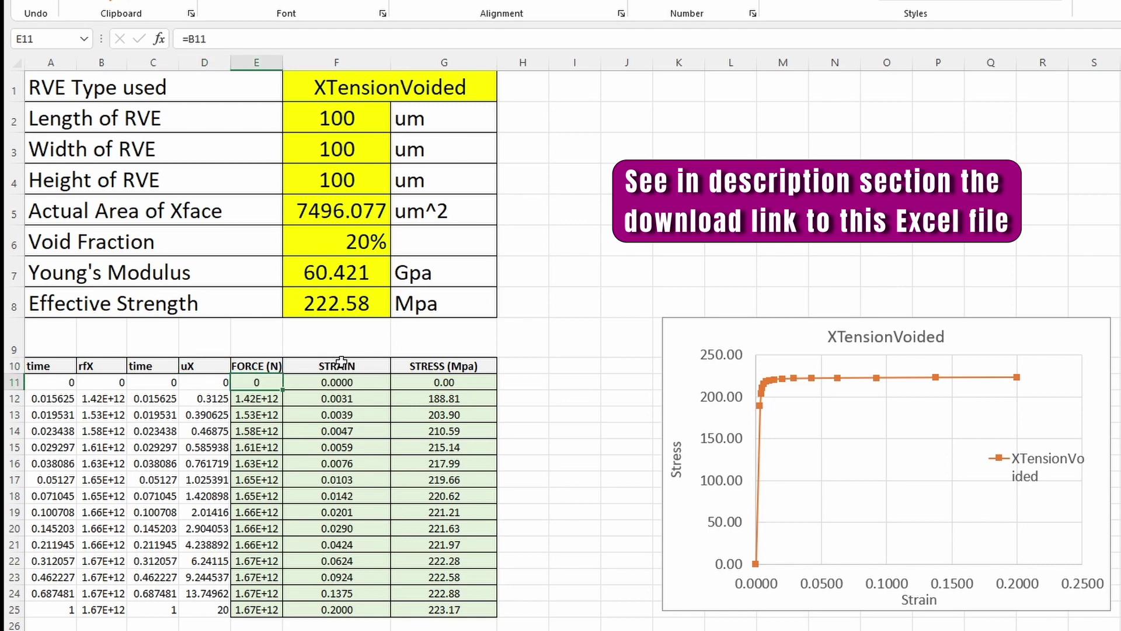
{"action": "left_click", "coordinate": [341, 380]}
{"action": "left_click", "coordinate": [218, 40]}
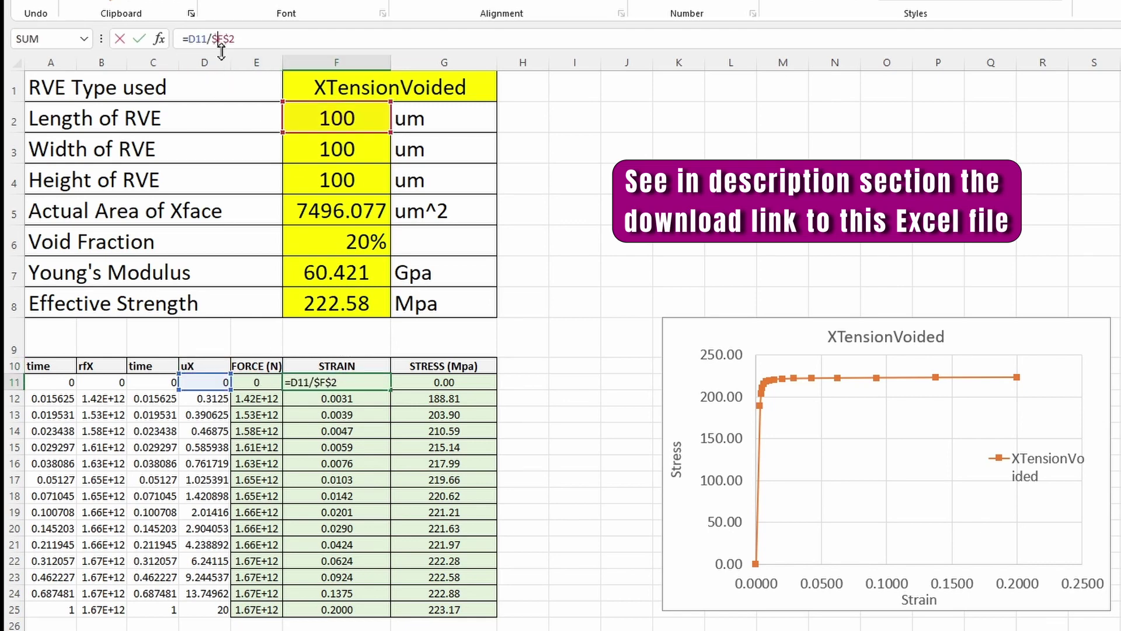
{"action": "key", "text": "Escape"}
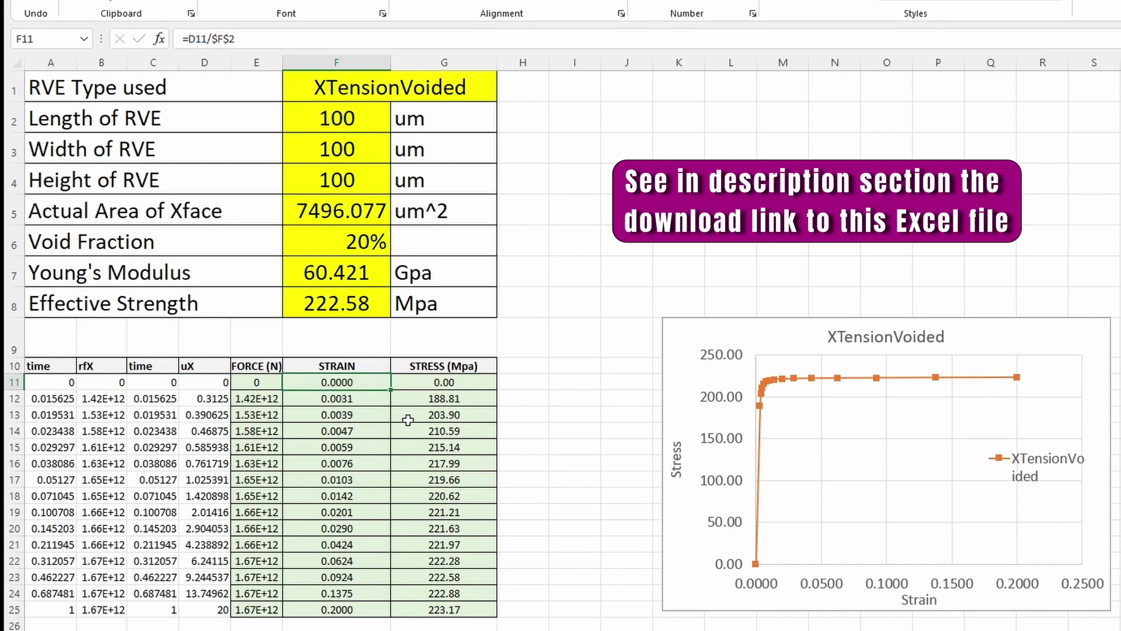
{"action": "left_click", "coordinate": [452, 382]}
{"action": "left_click", "coordinate": [252, 38]}
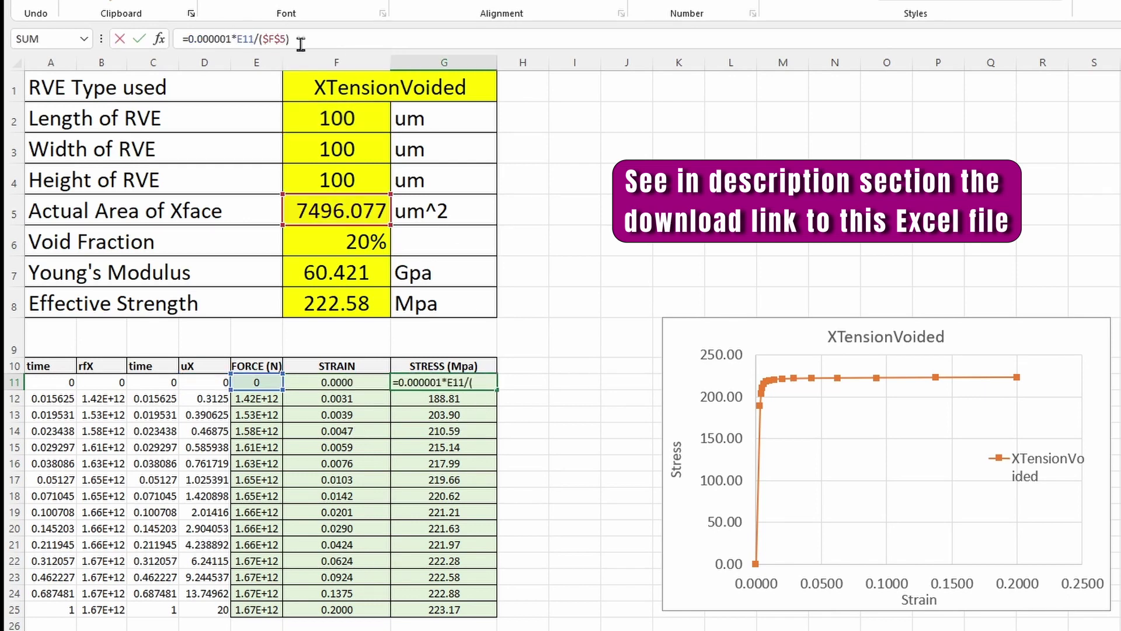
{"action": "left_click", "coordinate": [592, 192]}
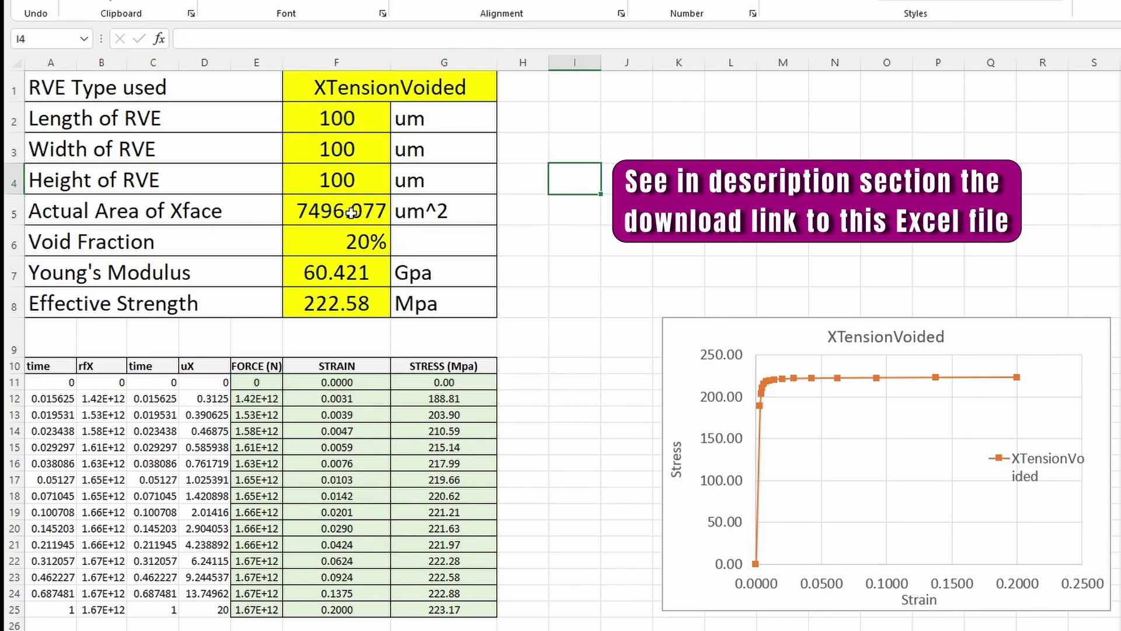
{"action": "left_click", "coordinate": [351, 213]}
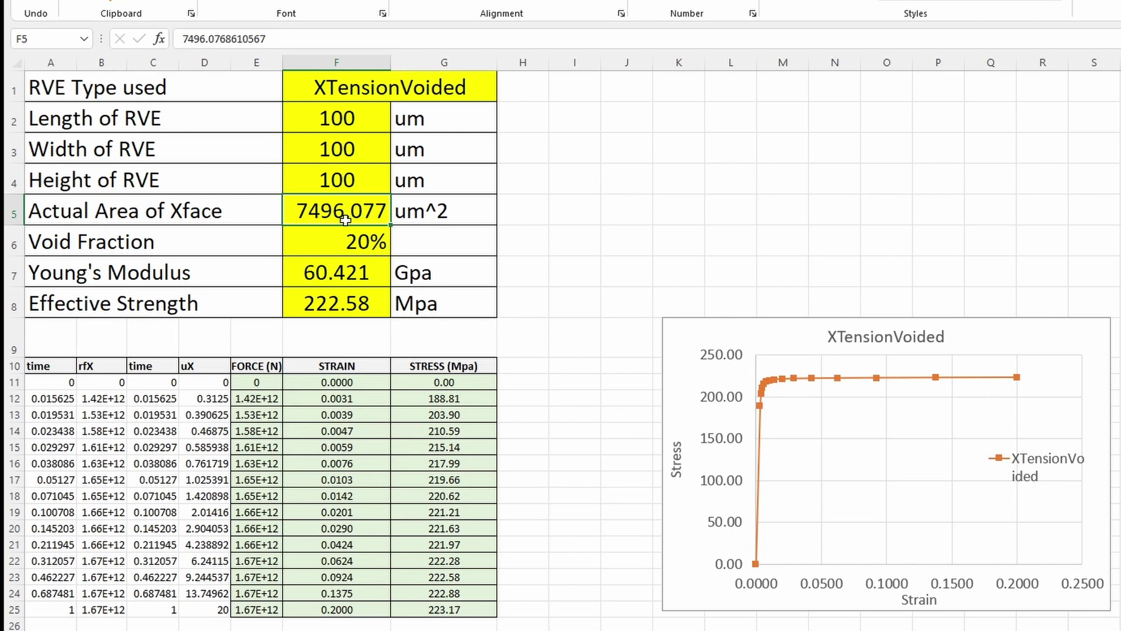
{"action": "left_click", "coordinate": [654, 202]}
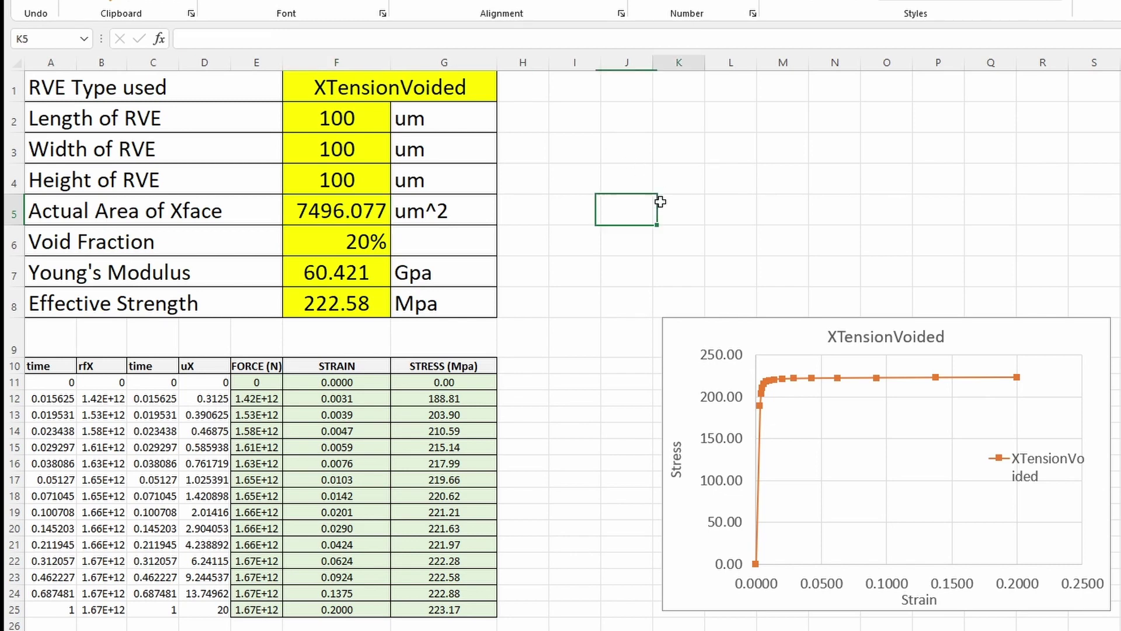
{"action": "left_click", "coordinate": [326, 218]}
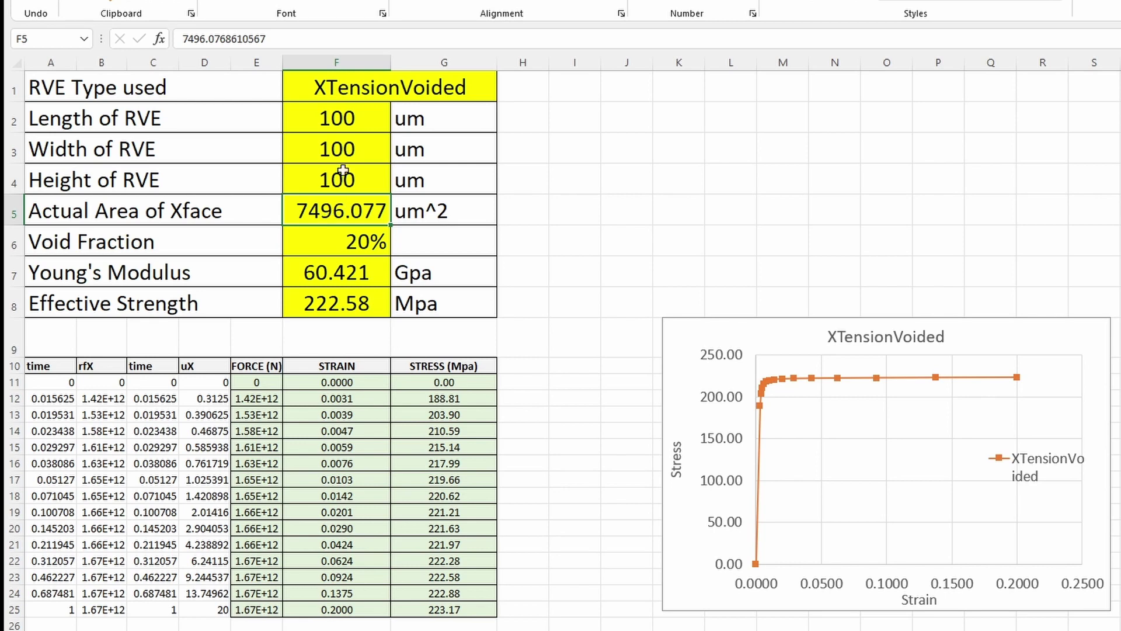
{"action": "left_click_drag", "start_coordinate": [338, 114], "coordinate": [361, 187]}
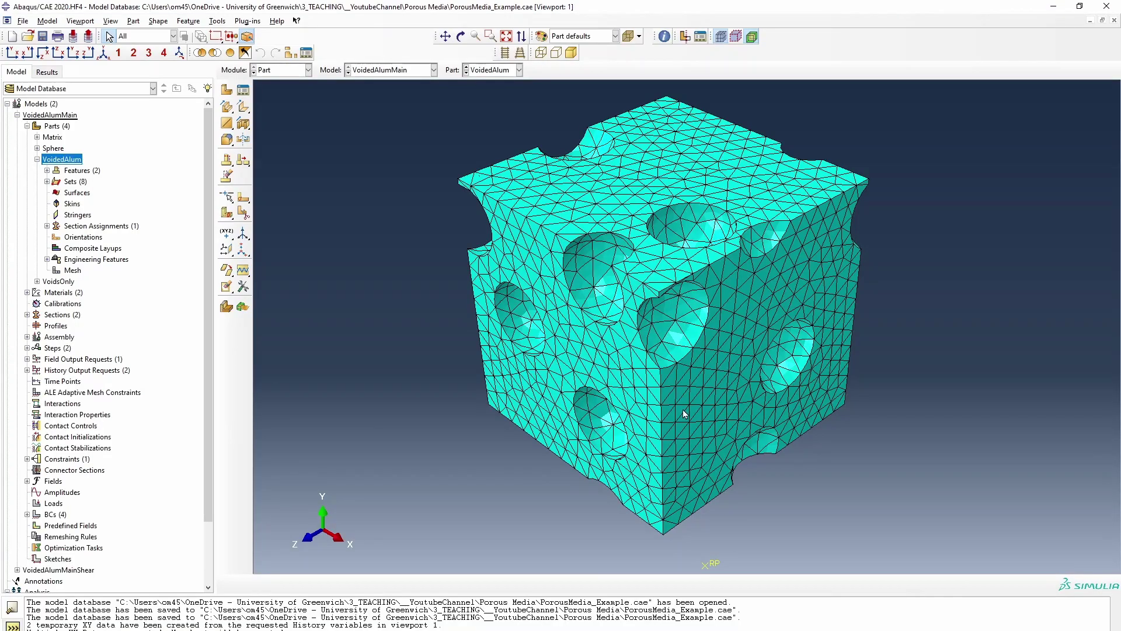
Start a Point/Node query on the meshed VoidedAlum part, zoomed in to pick a face node.
{"action": "scroll", "coordinate": [760, 316], "scroll_direction": "up", "scroll_amount": 5}
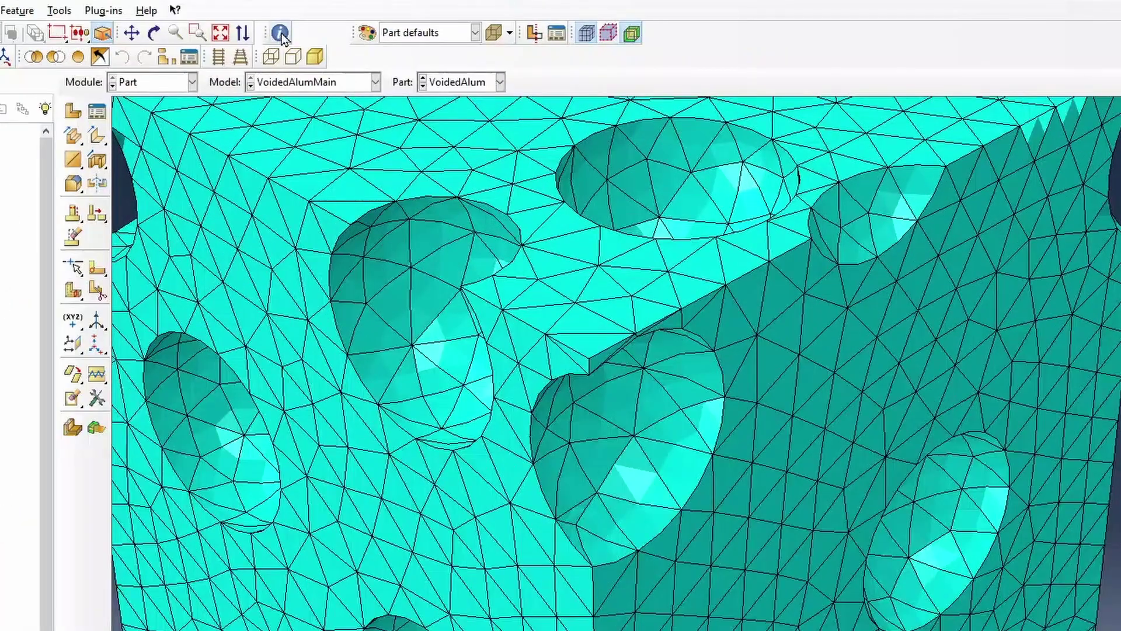
{"action": "left_click", "coordinate": [279, 33]}
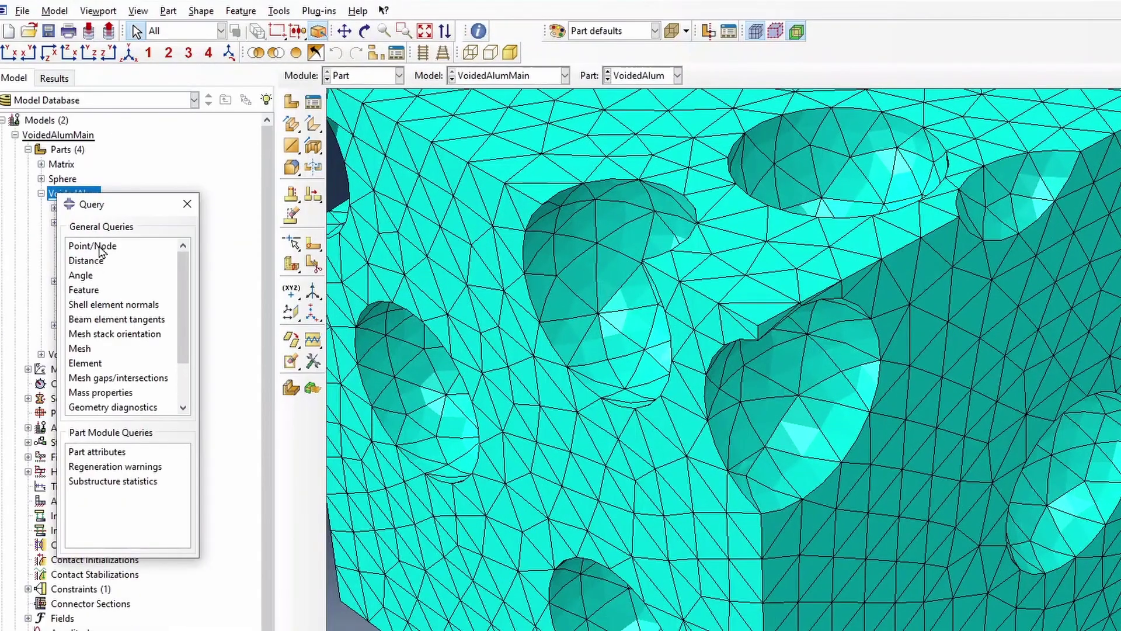
{"action": "left_click", "coordinate": [99, 246]}
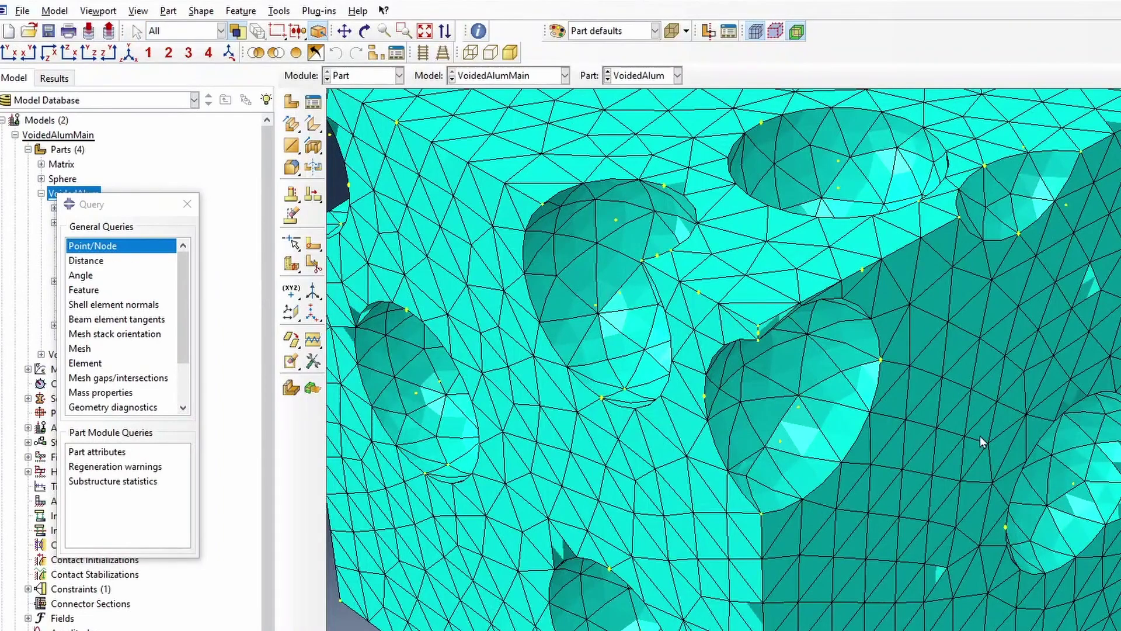
{"action": "scroll", "coordinate": [987, 441], "scroll_direction": "down", "scroll_amount": 5}
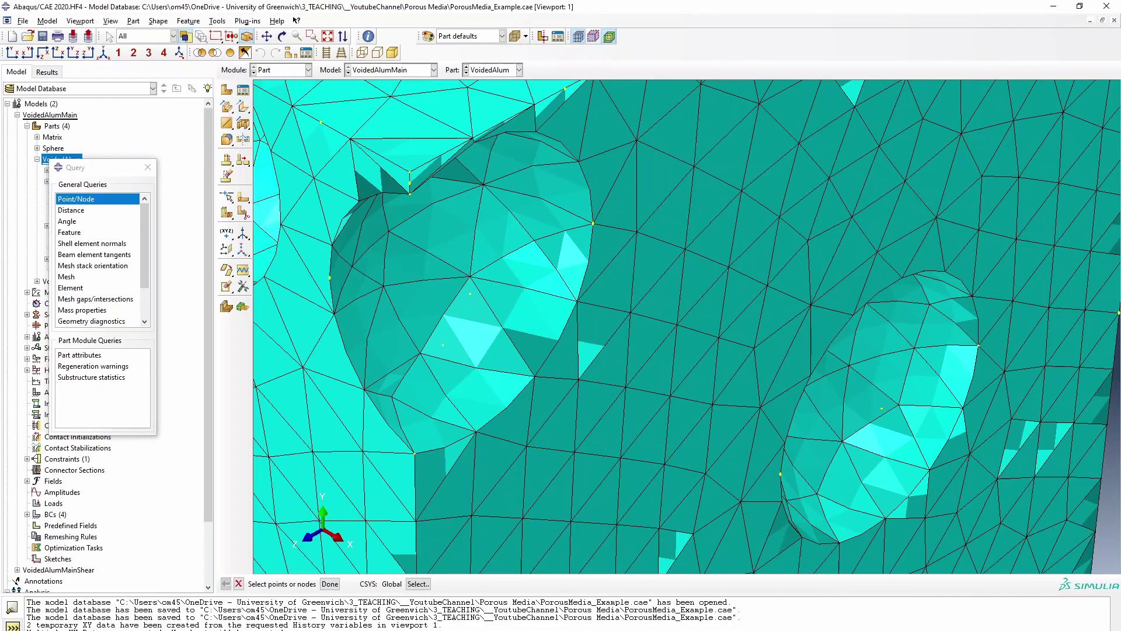
Replace faceRefPoint on line 22 of FindSurfaceArea_of_Faces.py with [100.,60.892628,57.337849].
{"action": "key", "text": "alt+Tab"}
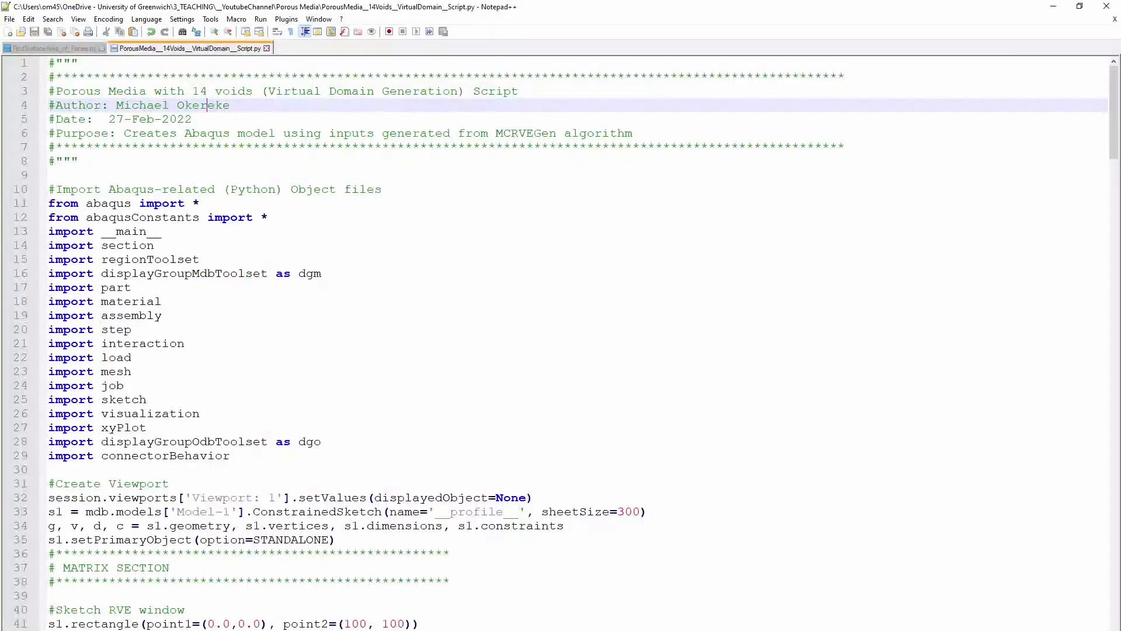
{"action": "left_click", "coordinate": [90, 50]}
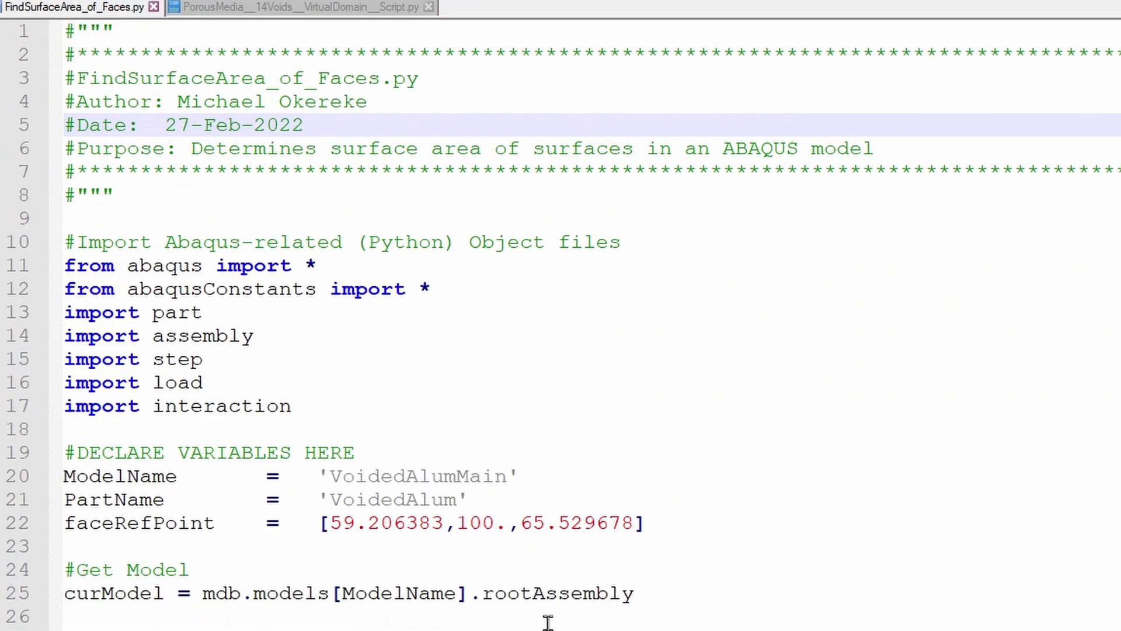
{"action": "scroll", "coordinate": [329, 394], "scroll_direction": "down", "scroll_amount": 1}
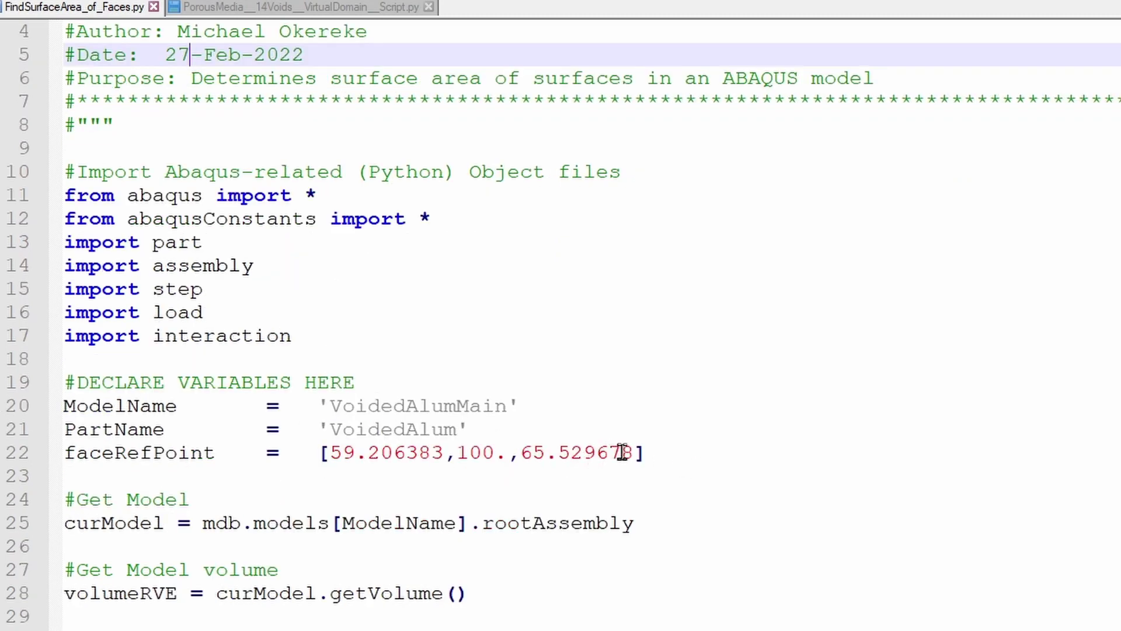
{"action": "left_click_drag", "start_coordinate": [634, 453], "coordinate": [330, 457]}
{"action": "type", "text": "100.,60.892628,57.337849"}
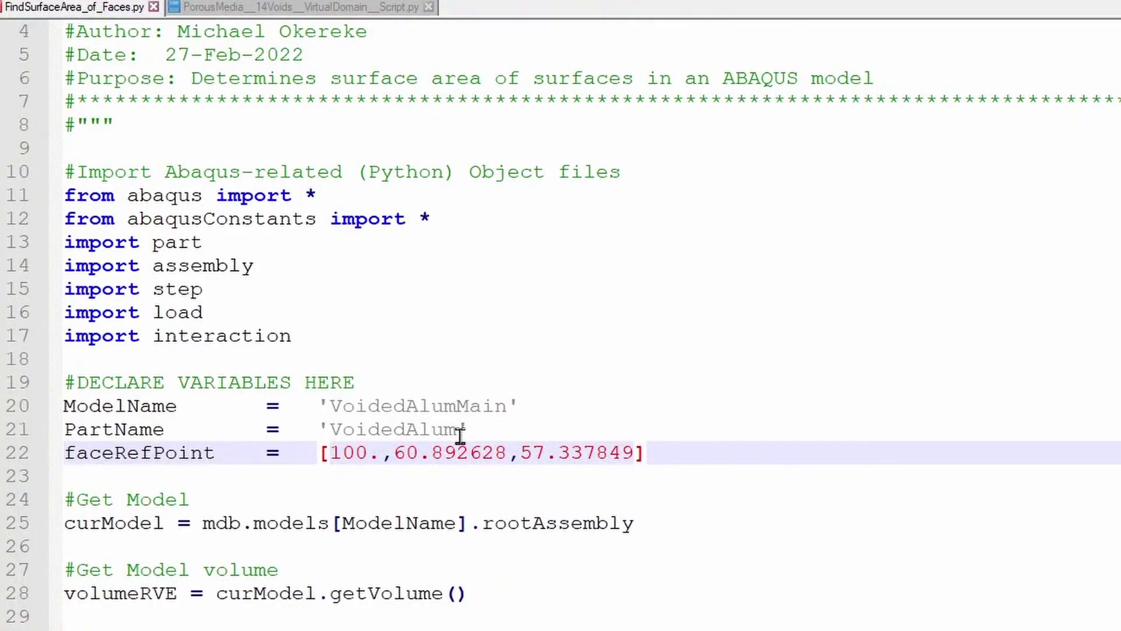
Review the script's model name, root assembly, volume and findAt face lines, then select the entire script.
{"action": "left_click", "coordinate": [457, 430]}
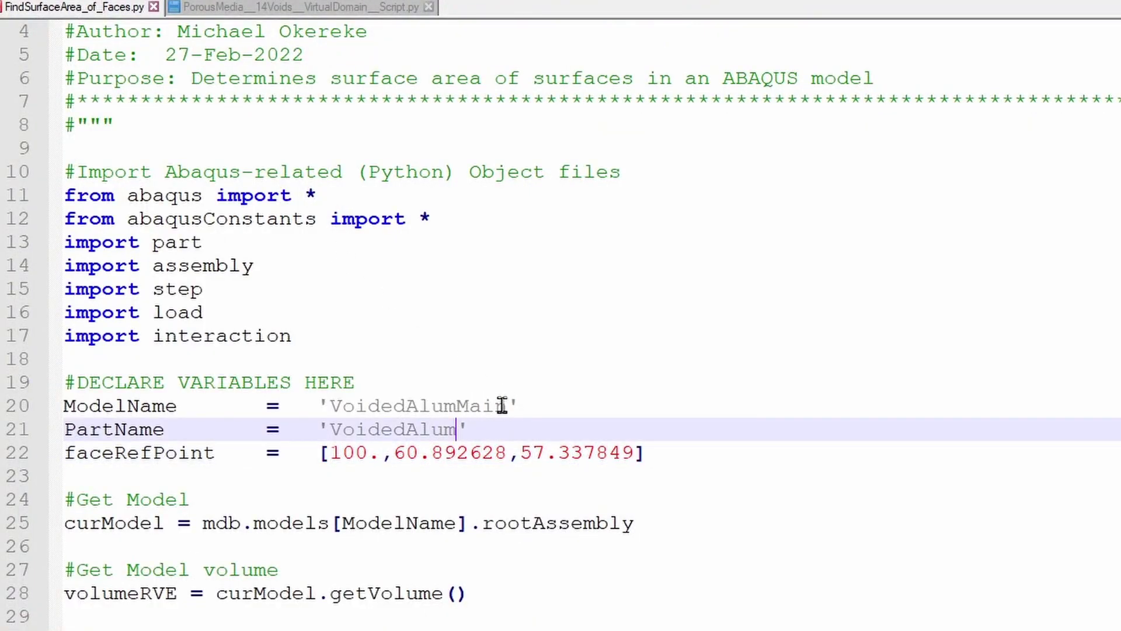
{"action": "left_click_drag", "start_coordinate": [507, 407], "coordinate": [331, 409]}
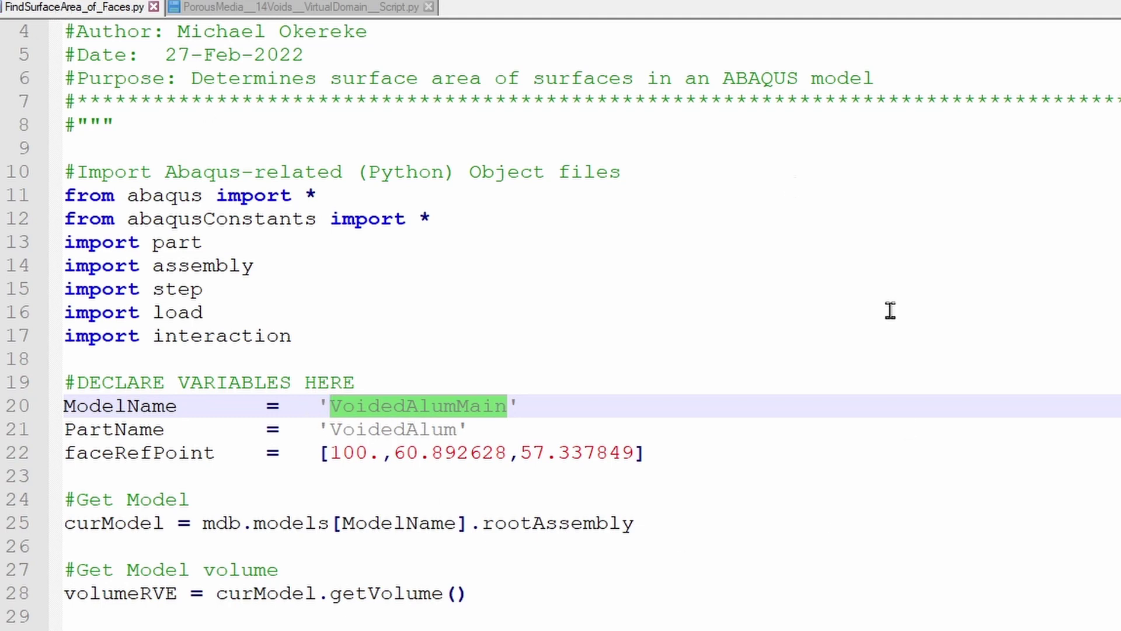
{"action": "left_click", "coordinate": [645, 502]}
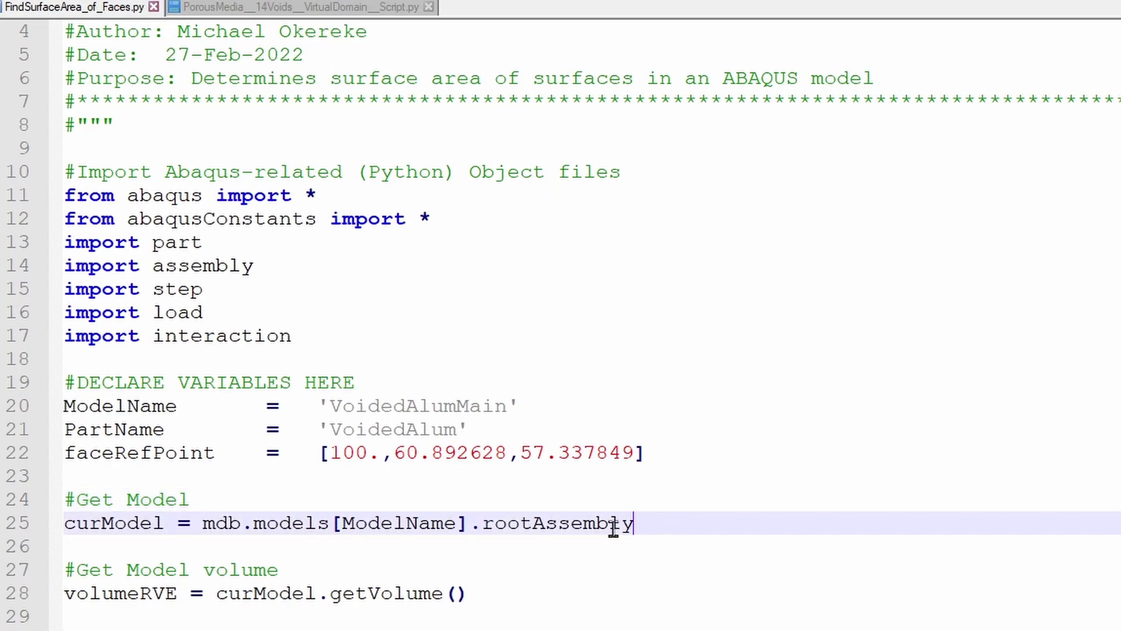
{"action": "left_click_drag", "start_coordinate": [678, 524], "coordinate": [61, 522]}
{"action": "left_click_drag", "start_coordinate": [467, 594], "coordinate": [63, 591]}
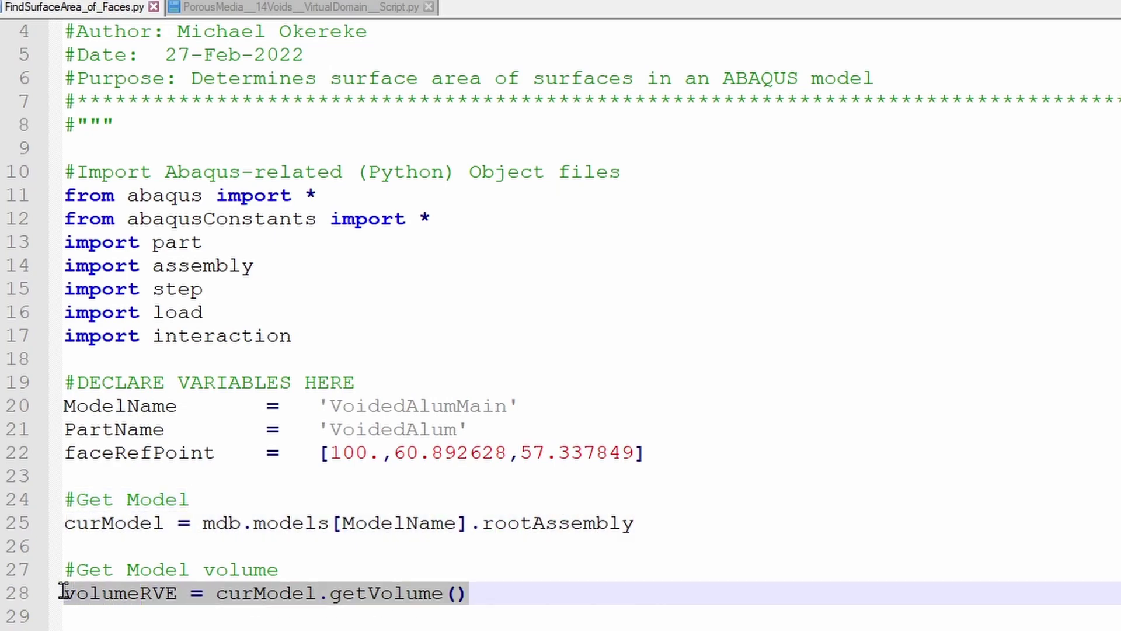
{"action": "scroll", "coordinate": [833, 446], "scroll_direction": "down", "scroll_amount": 3}
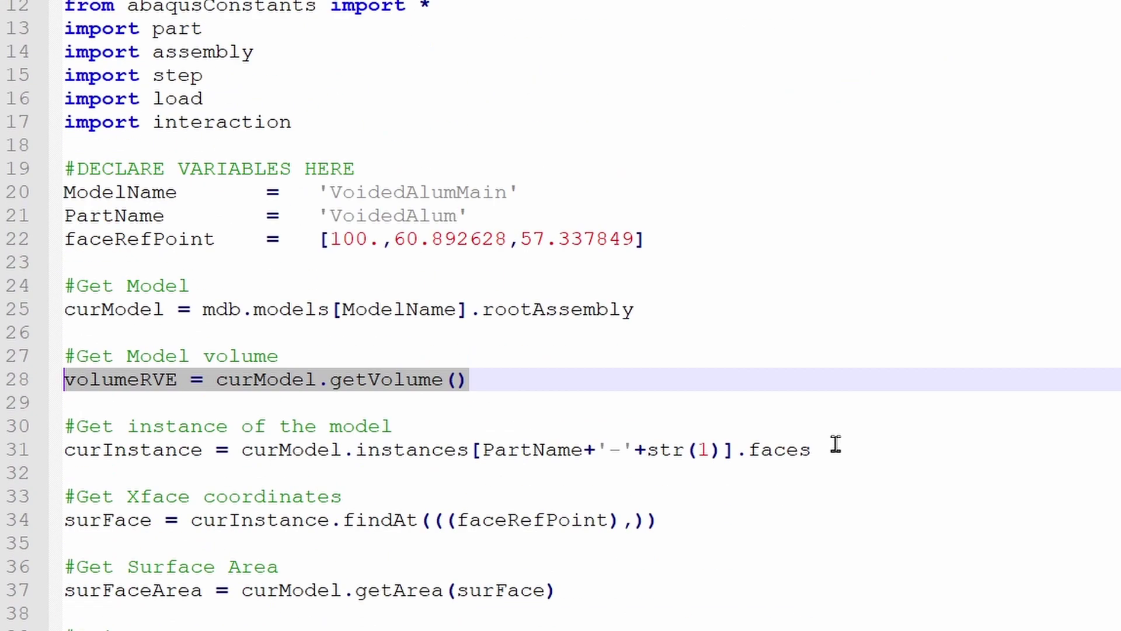
{"action": "left_click_drag", "start_coordinate": [818, 450], "coordinate": [51, 447]}
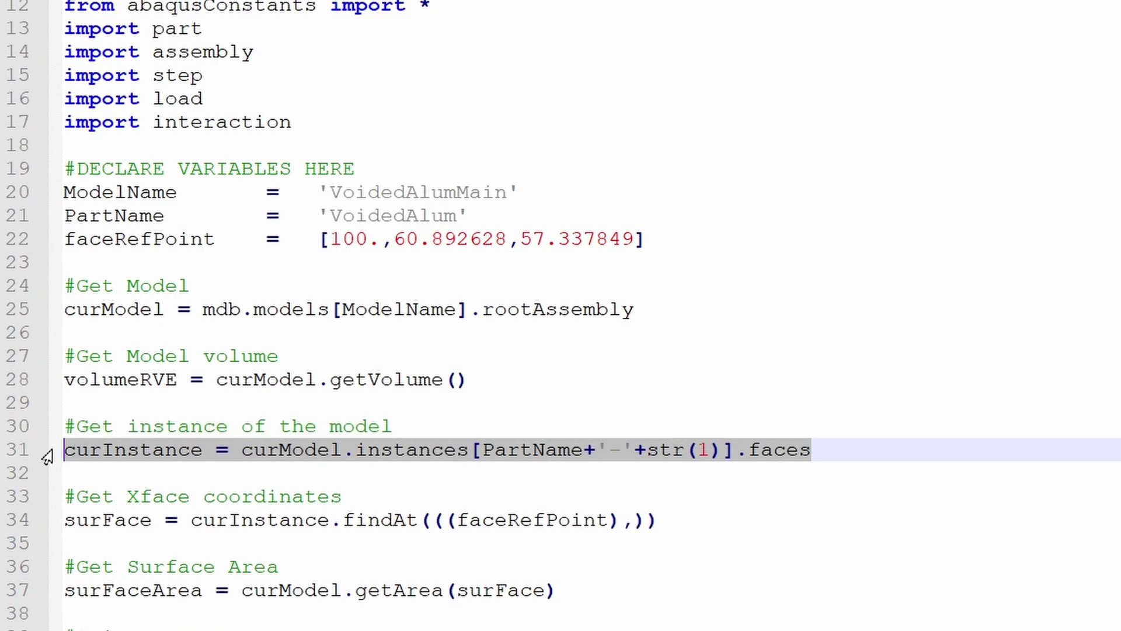
{"action": "left_click", "coordinate": [668, 527]}
{"action": "left_click_drag", "start_coordinate": [635, 527], "coordinate": [66, 528]}
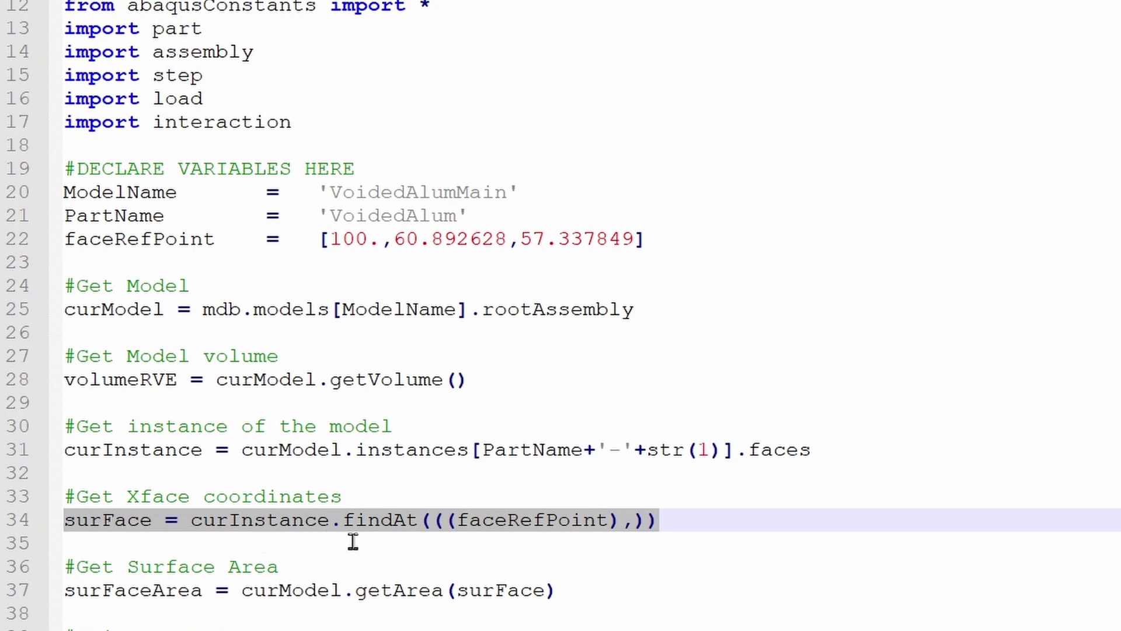
{"action": "left_click", "coordinate": [372, 561]}
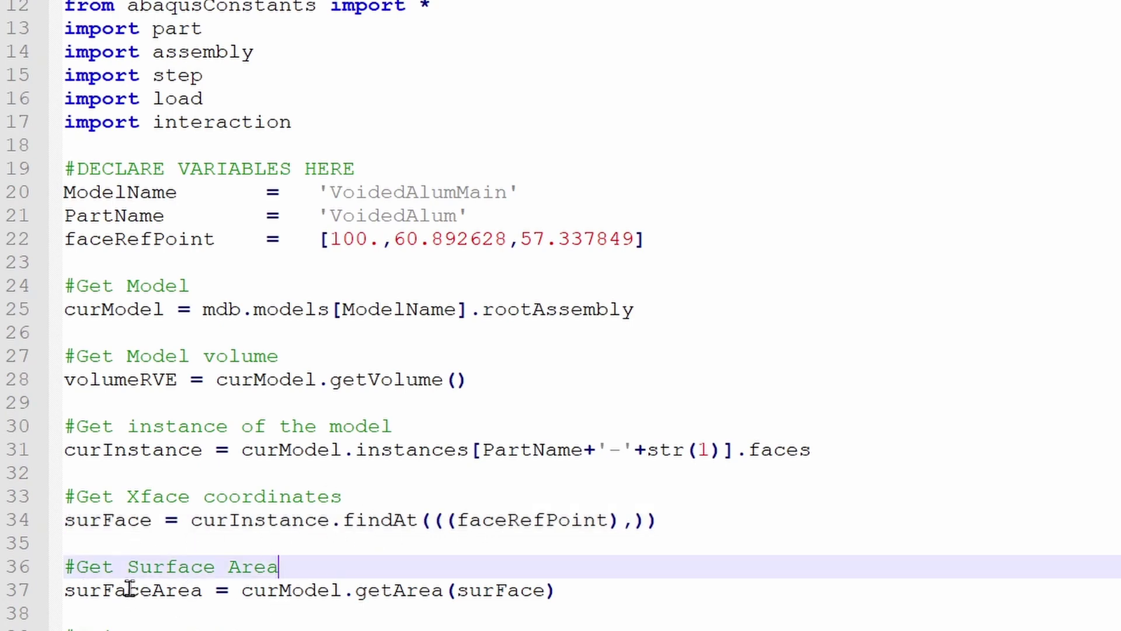
{"action": "key", "text": "ctrl+a"}
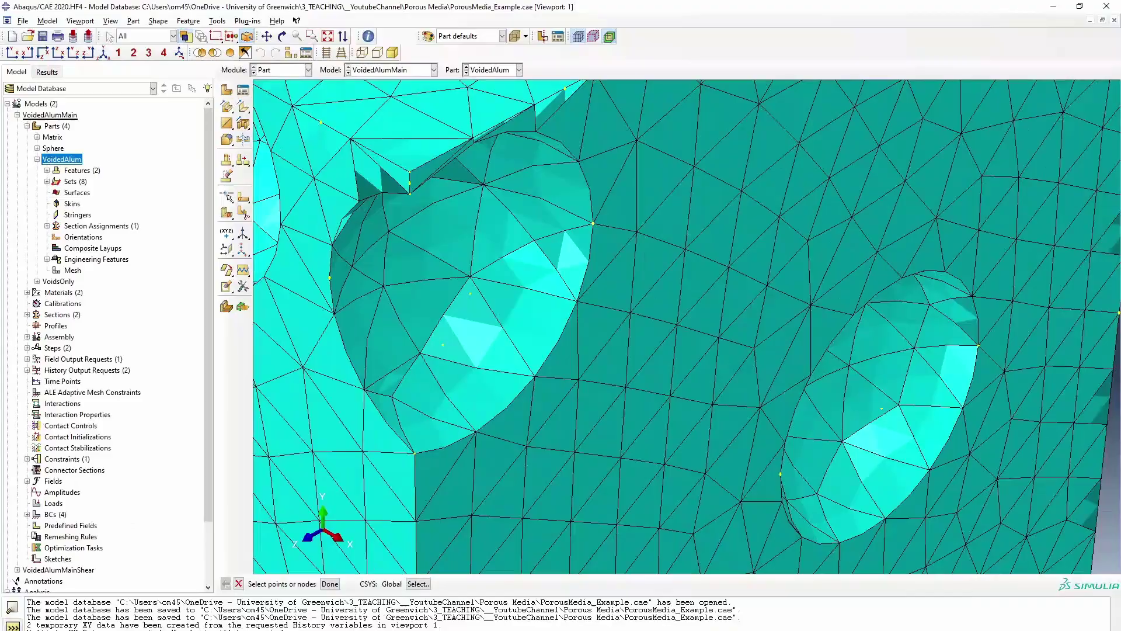
Run the pasted script in the Python command line, printing volume 802079.593478 units^3 and the face area.
{"action": "scroll", "coordinate": [566, 418], "scroll_direction": "up", "scroll_amount": 1}
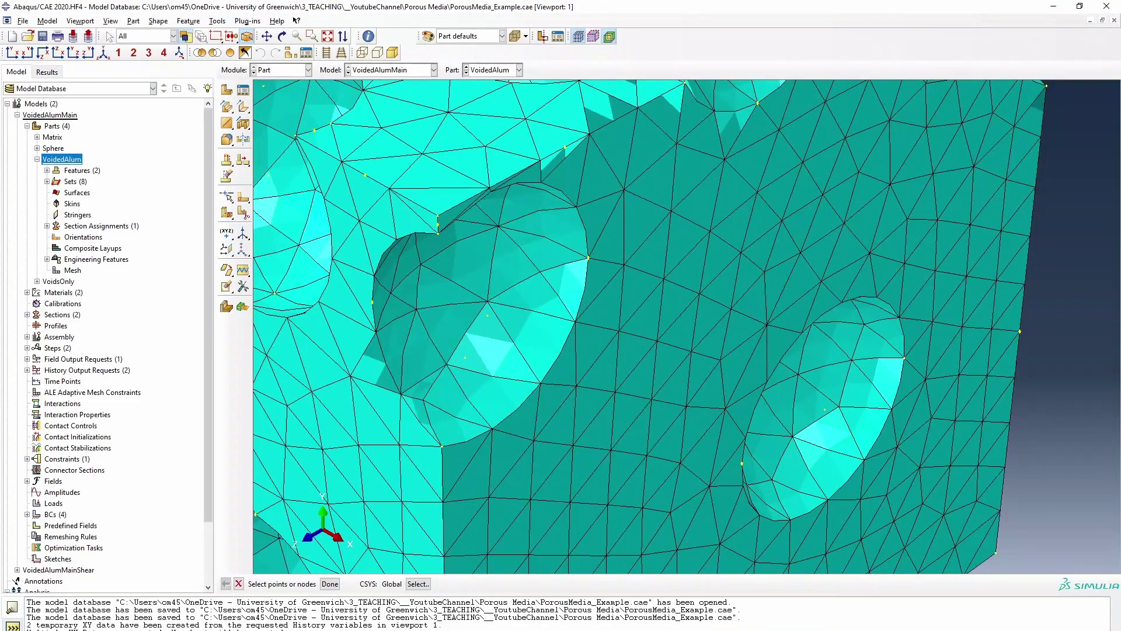
{"action": "left_click", "coordinate": [12, 624]}
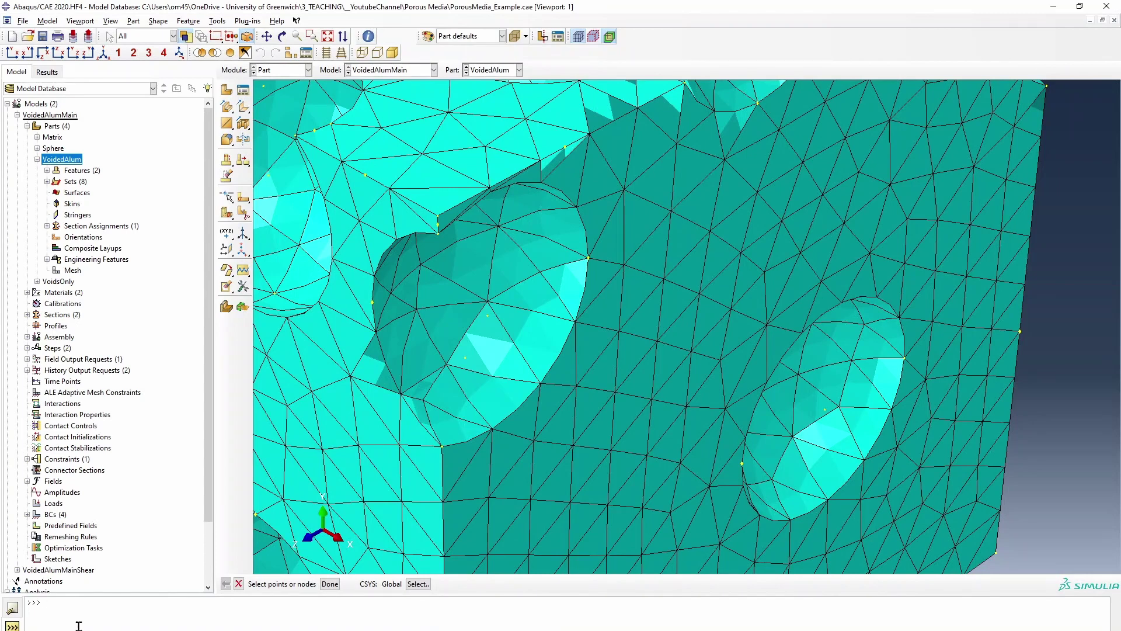
{"action": "key", "text": "ctrl+v"}
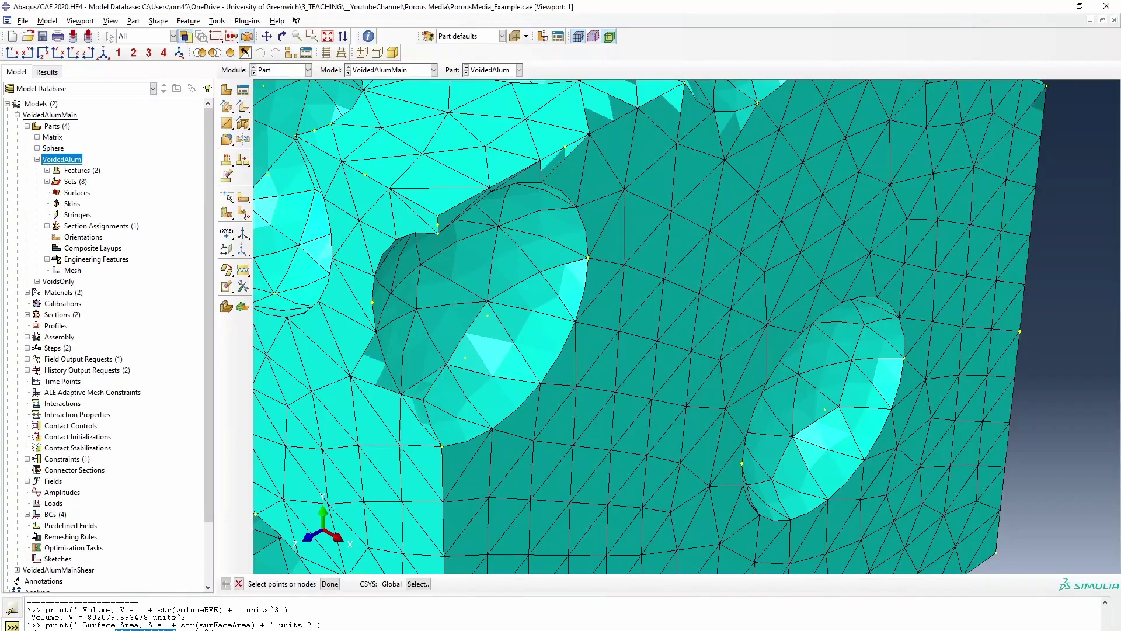
{"action": "scroll", "coordinate": [674, 345], "scroll_direction": "down", "scroll_amount": 5}
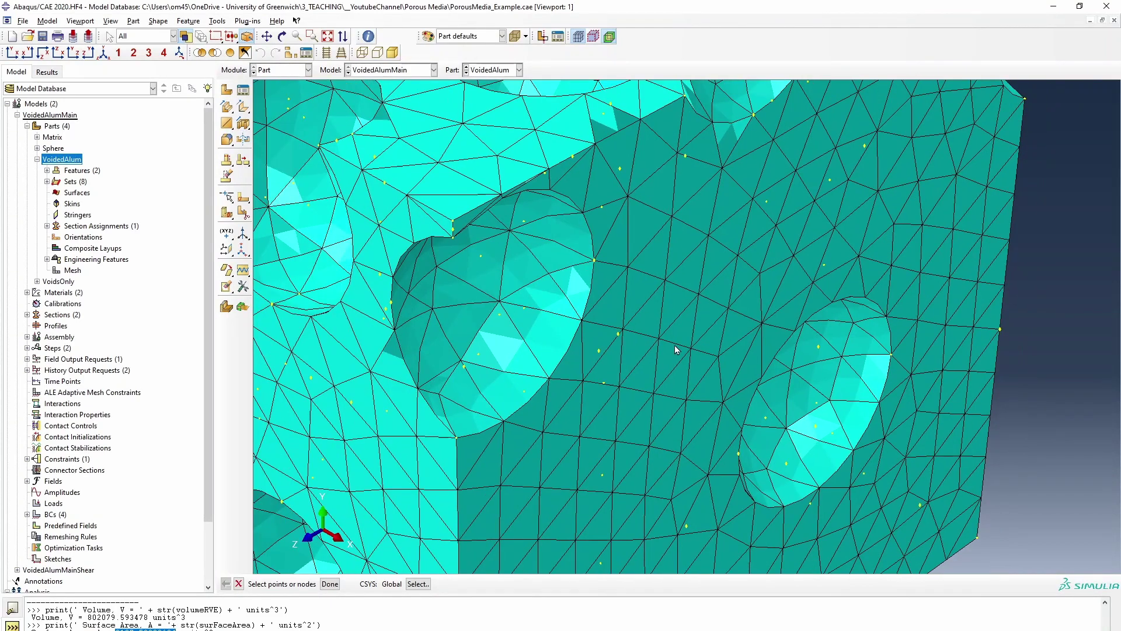
{"action": "scroll", "coordinate": [571, 320], "scroll_direction": "up", "scroll_amount": 2}
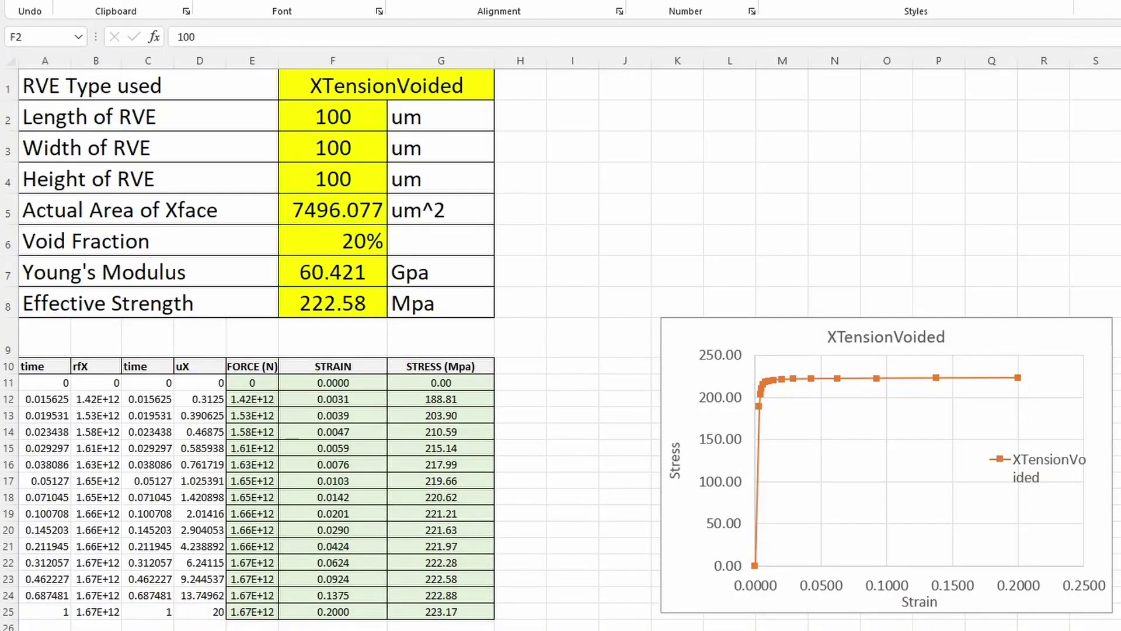
Enter 8137.529 as the Actual Area of Xface in F5 and check the updated stress-strain series.
{"action": "left_click", "coordinate": [373, 221]}
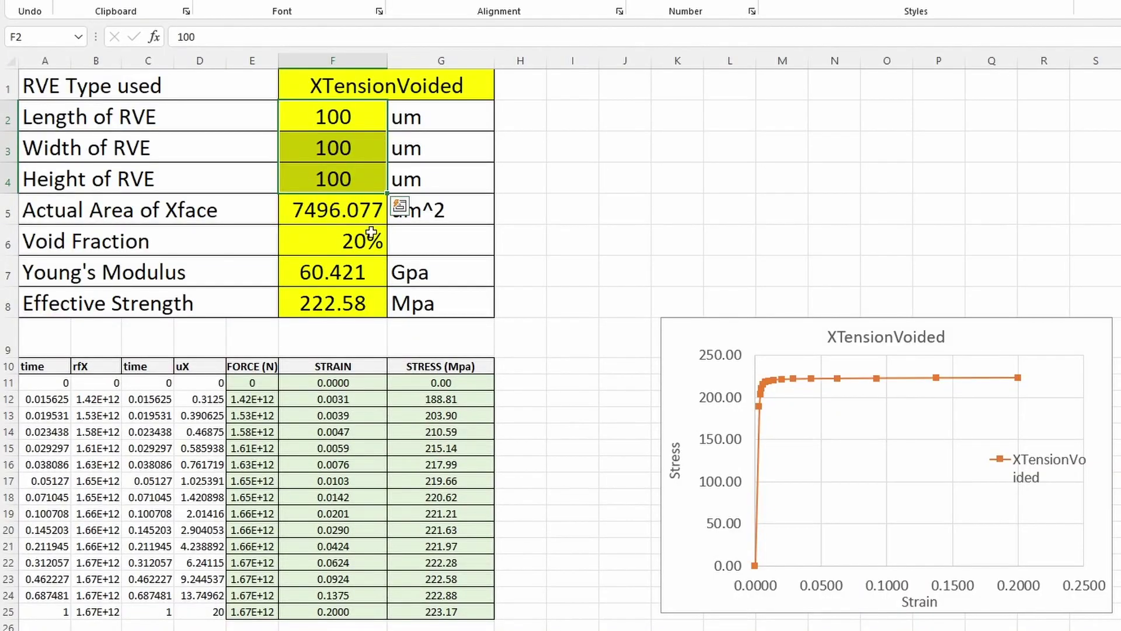
{"action": "type", "text": "8137.52888624"}
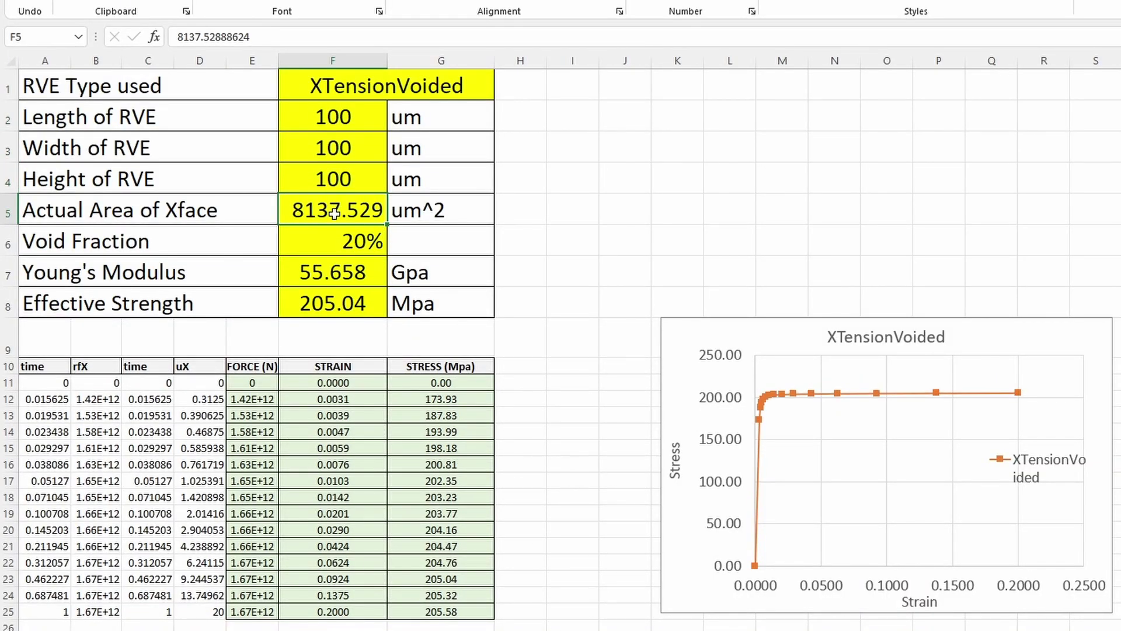
{"action": "left_click", "coordinate": [825, 393]}
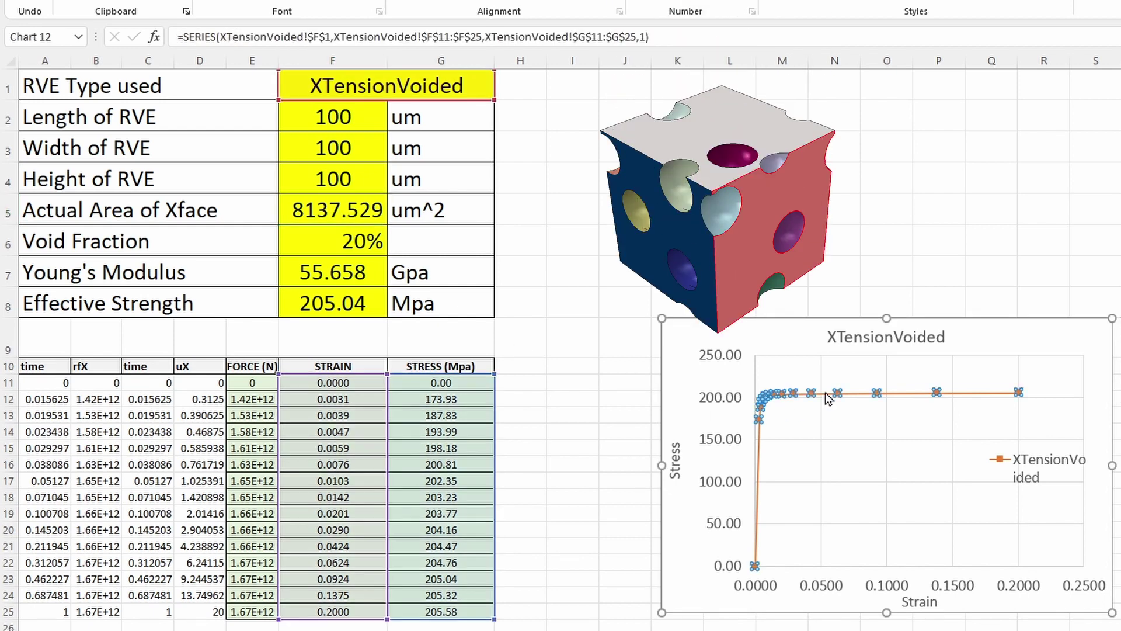